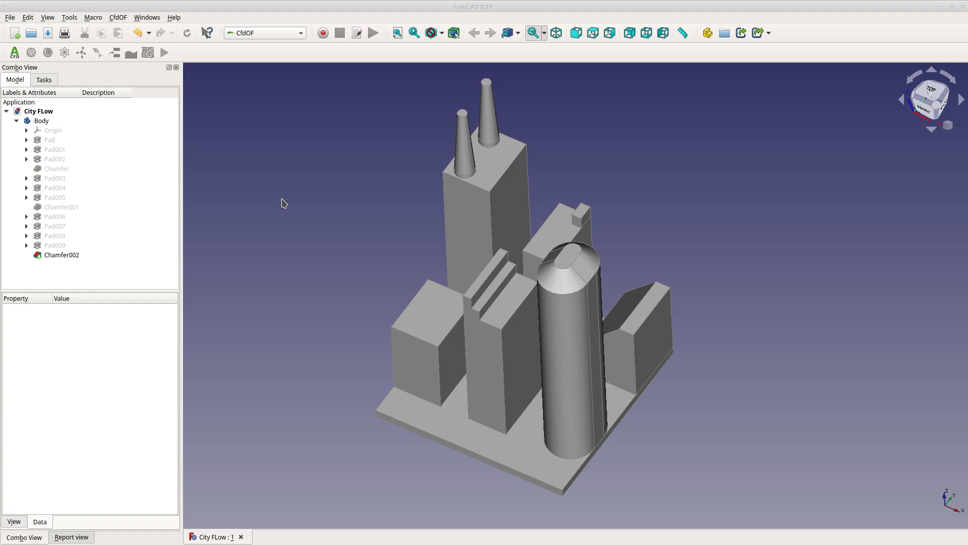
Collapse the Body in the model tree and switch to the Sketcher workbench
{"action": "scroll", "coordinate": [258, 323], "scroll_direction": "down", "scroll_amount": 3}
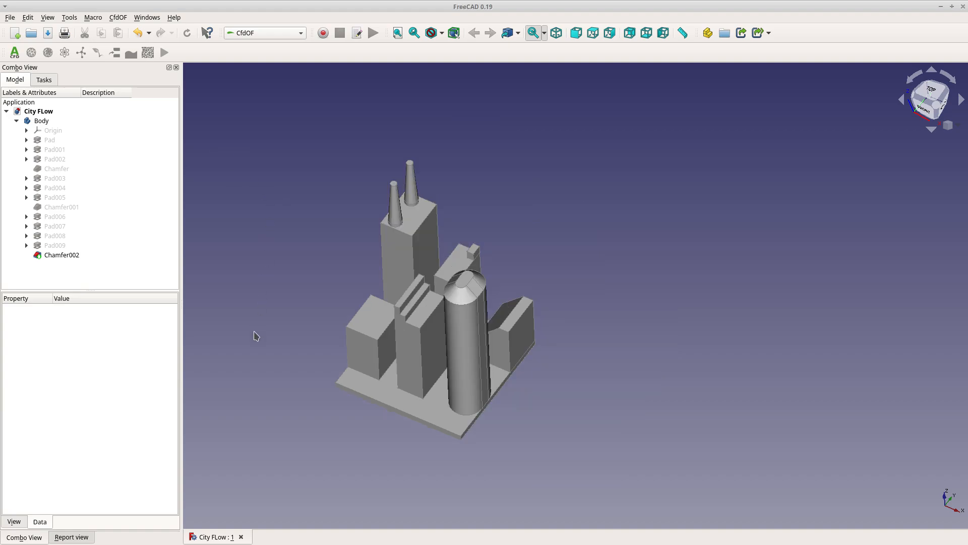
{"action": "middle_click_drag", "start_coordinate": [353, 417], "coordinate": [293, 365]}
{"action": "scroll", "coordinate": [469, 326], "scroll_direction": "up", "scroll_amount": 4}
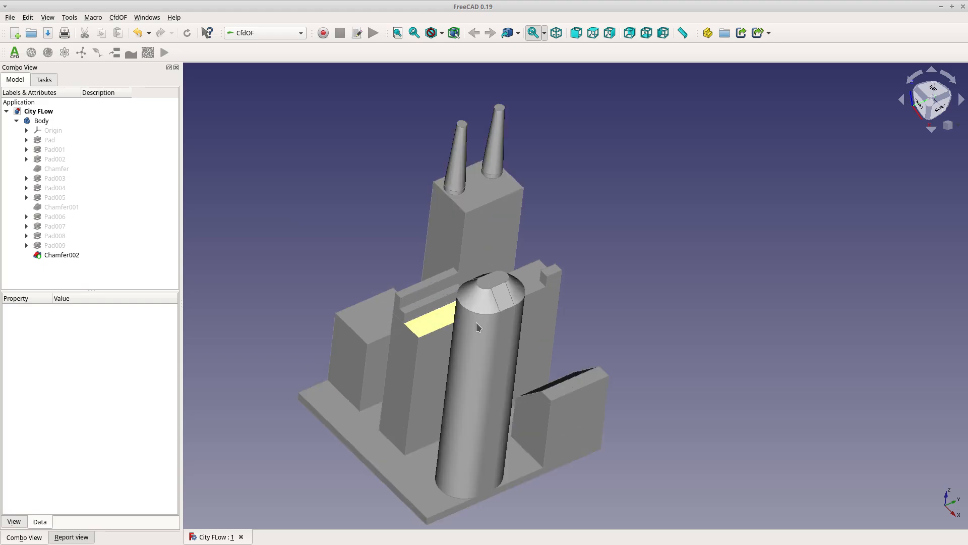
{"action": "middle_click_drag", "start_coordinate": [574, 368], "coordinate": [324, 350]}
{"action": "scroll", "coordinate": [474, 325], "scroll_direction": "down", "scroll_amount": 4}
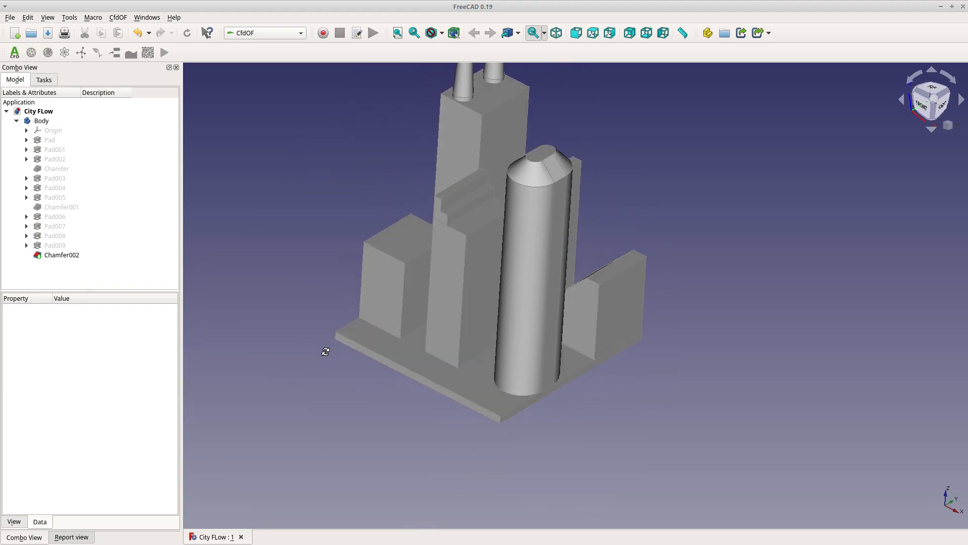
{"action": "left_click", "coordinate": [276, 31]}
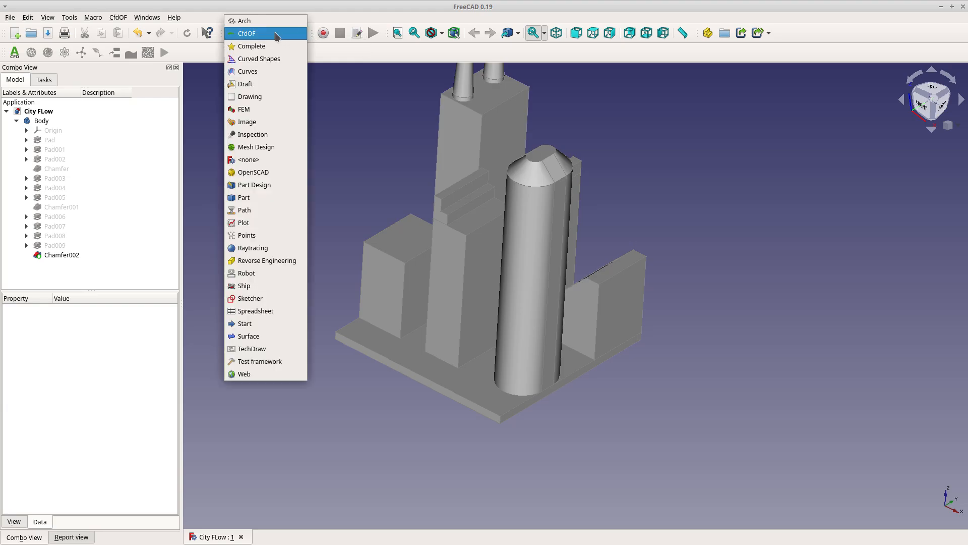
{"action": "left_click", "coordinate": [18, 123]}
{"action": "left_click", "coordinate": [17, 122]}
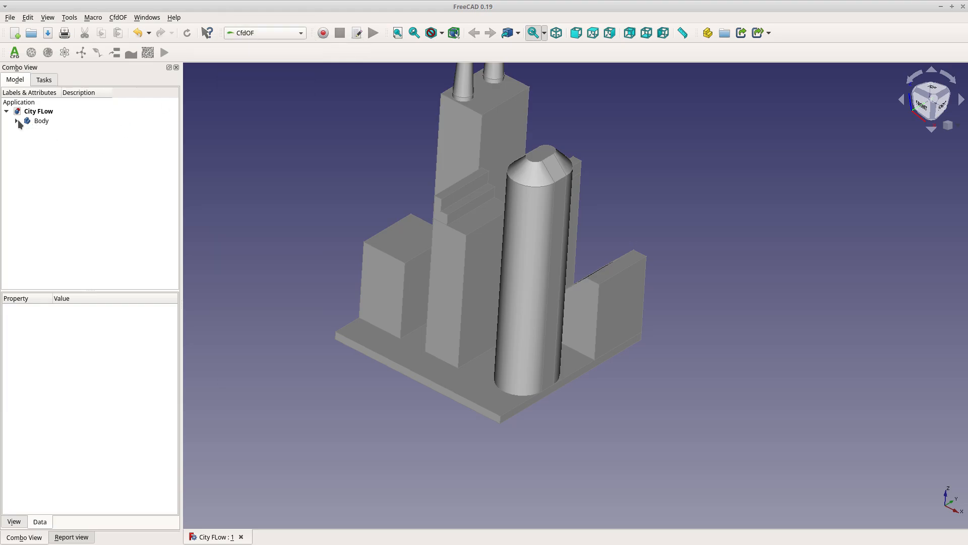
{"action": "left_click", "coordinate": [263, 36]}
{"action": "left_click", "coordinate": [257, 298]}
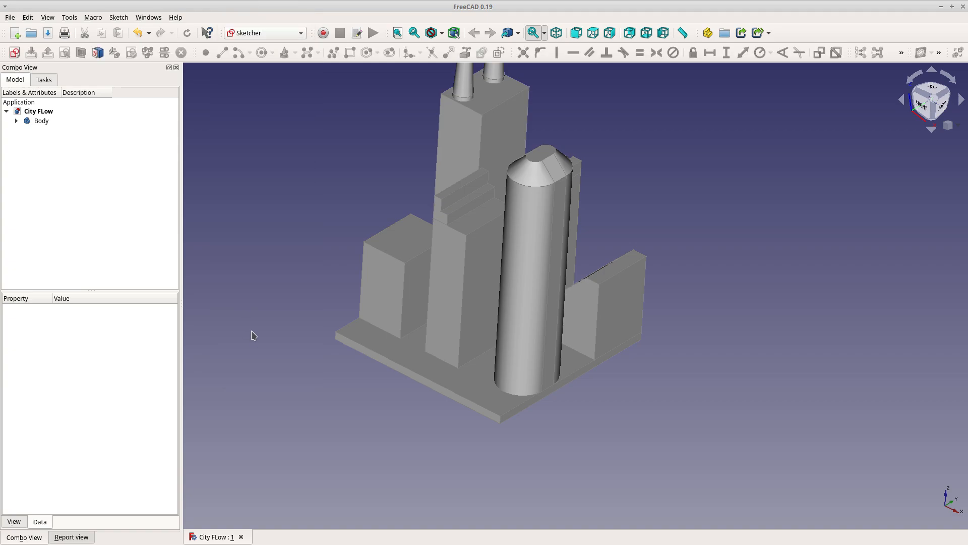
Create a new sketch on the YZ-Plane
{"action": "scroll", "coordinate": [253, 336], "scroll_direction": "down", "scroll_amount": 4}
{"action": "scroll", "coordinate": [266, 257], "scroll_direction": "up", "scroll_amount": 2}
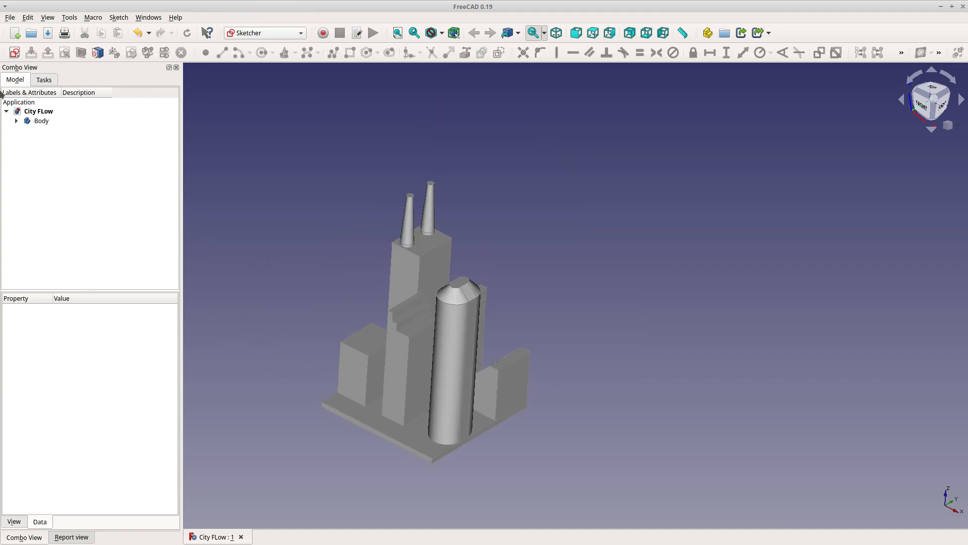
{"action": "left_click", "coordinate": [14, 52]}
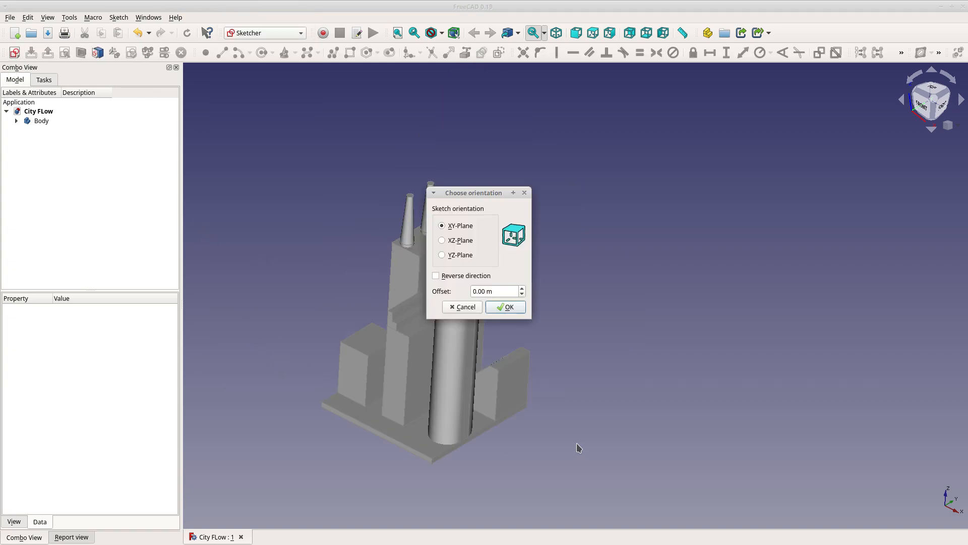
{"action": "left_click", "coordinate": [443, 243]}
{"action": "left_click", "coordinate": [443, 257]}
{"action": "left_click", "coordinate": [506, 307]}
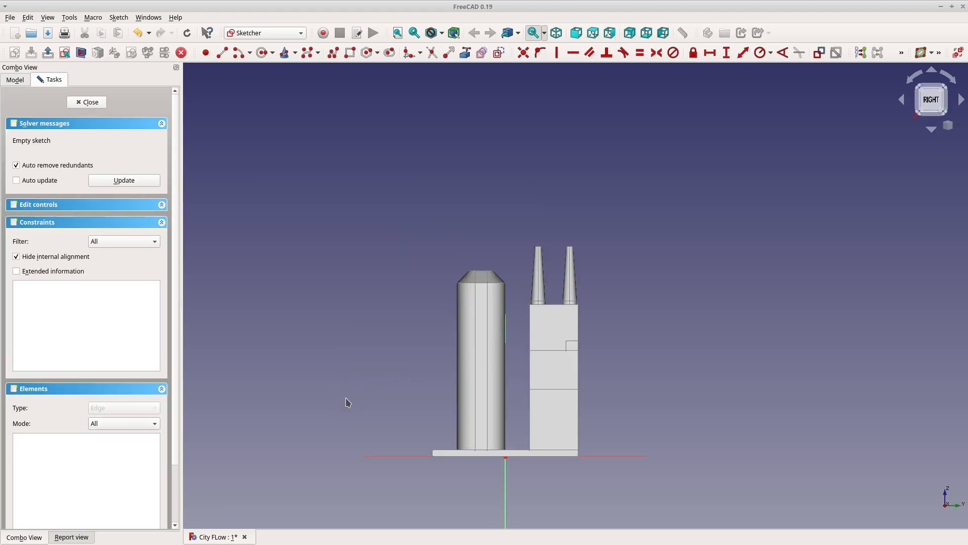
Start a polyline at the lower right, run it along the bottom, then up the left side in many short vertical segments
{"action": "left_click", "coordinate": [333, 53]}
{"action": "left_click", "coordinate": [749, 426]}
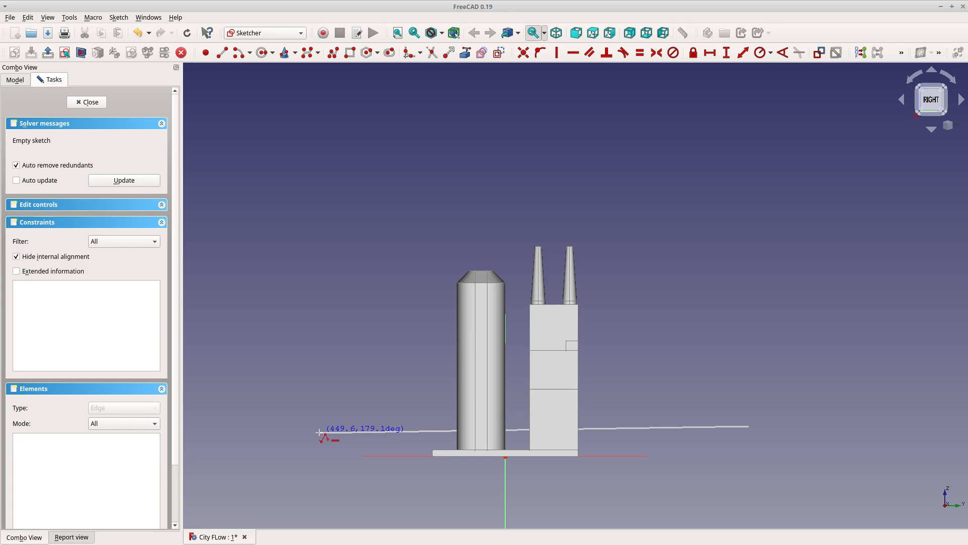
{"action": "left_click", "coordinate": [319, 426]}
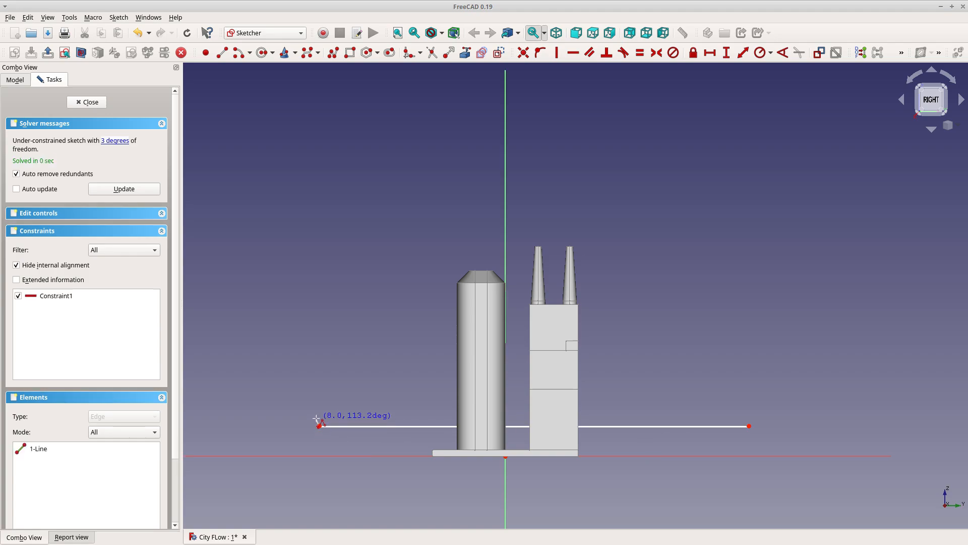
{"action": "left_click", "coordinate": [319, 391]}
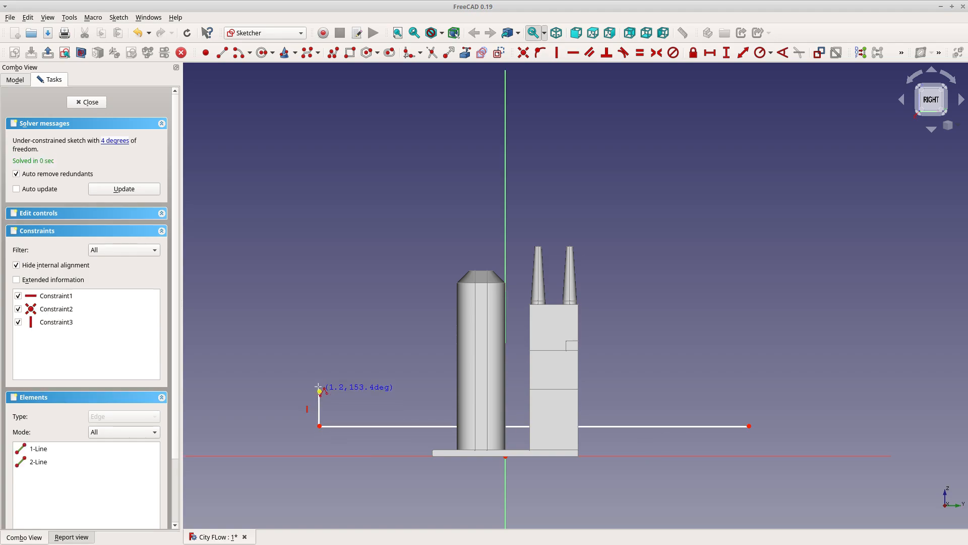
{"action": "left_click", "coordinate": [319, 352]}
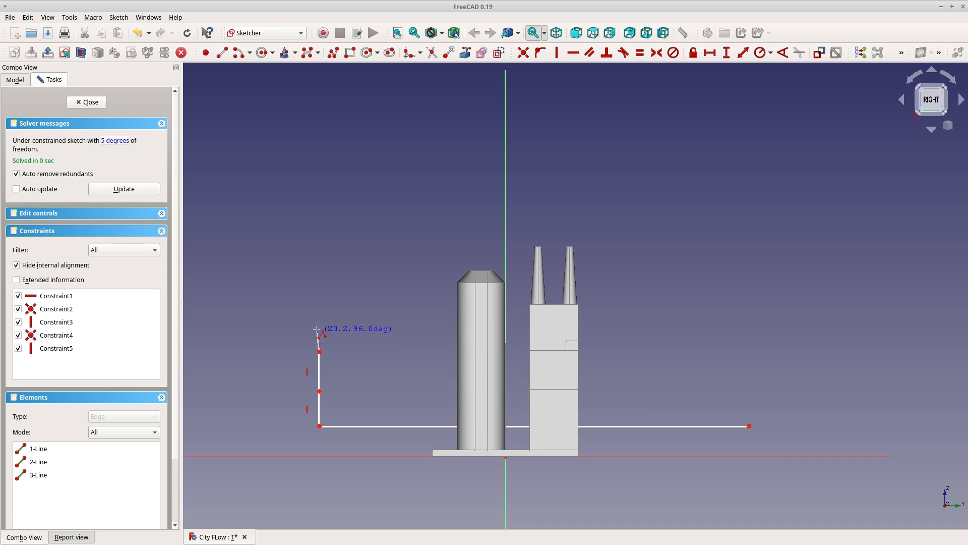
{"action": "left_click", "coordinate": [320, 321]}
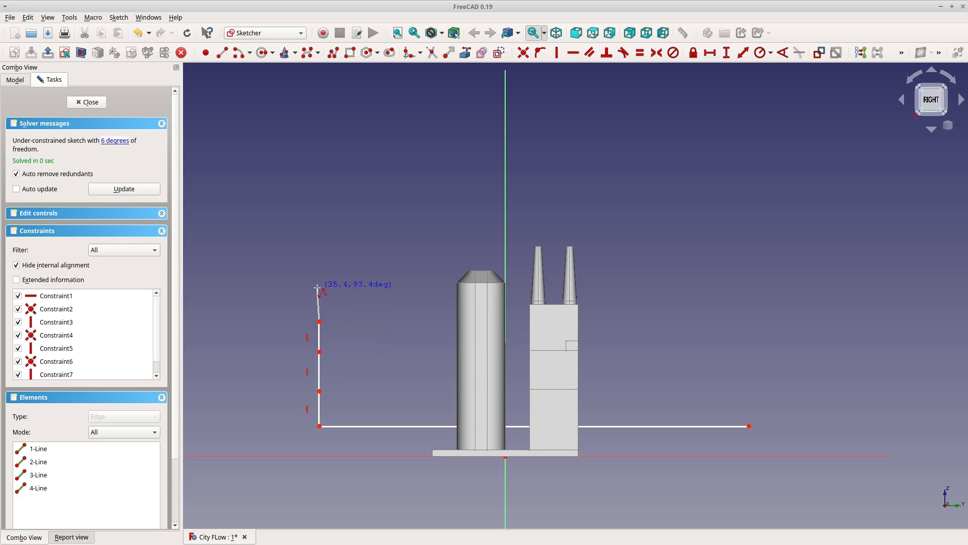
{"action": "left_click", "coordinate": [320, 288]}
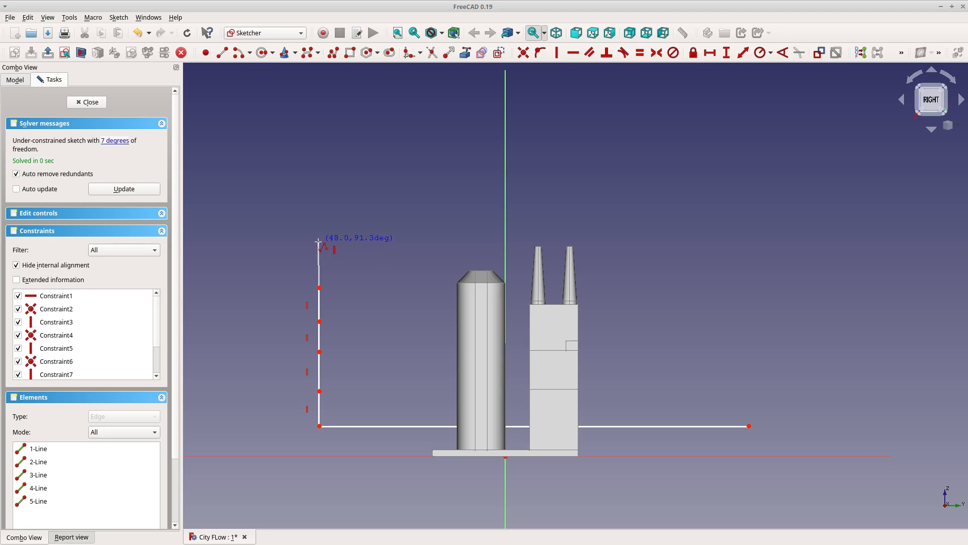
{"action": "left_click", "coordinate": [319, 253]}
{"action": "left_click", "coordinate": [319, 225]}
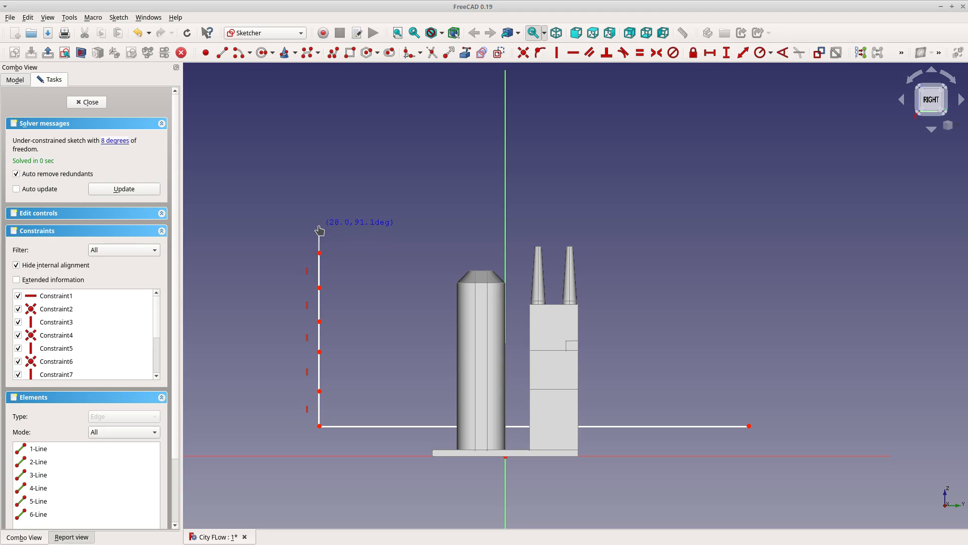
{"action": "left_click", "coordinate": [320, 208]}
{"action": "left_click", "coordinate": [319, 182]}
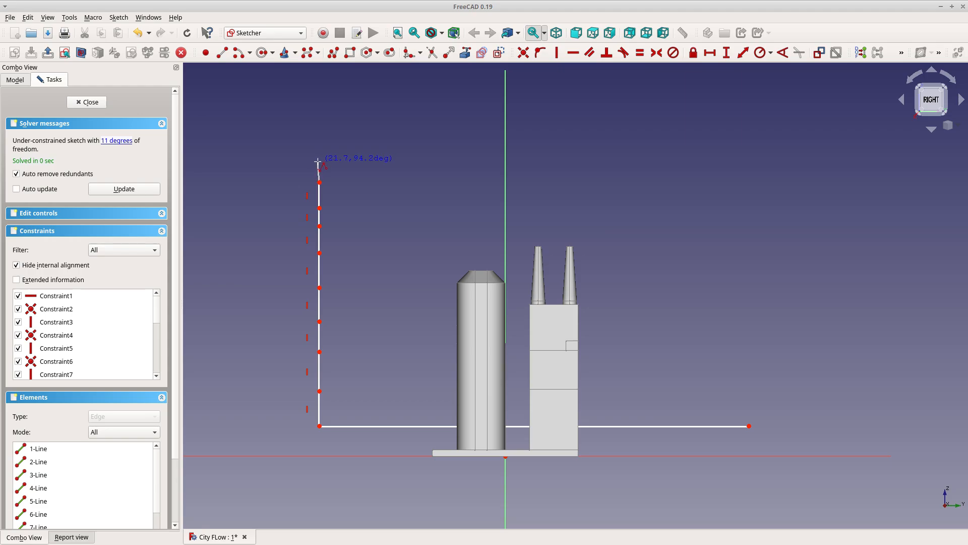
{"action": "left_click", "coordinate": [320, 160]}
Continue the polyline across the top and down the right side, closing it at the starting corner
{"action": "left_click", "coordinate": [321, 143]}
{"action": "left_click", "coordinate": [760, 144]}
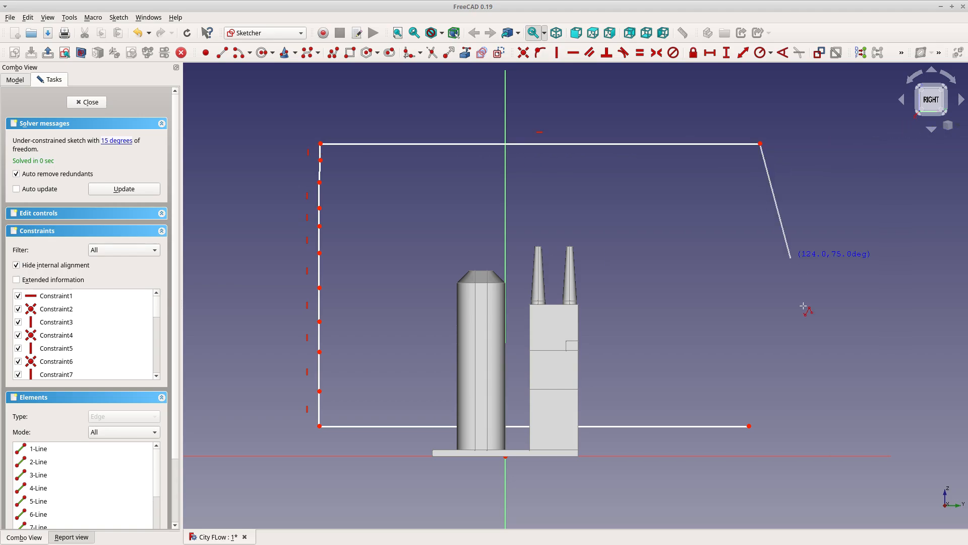
{"action": "left_click", "coordinate": [750, 425]}
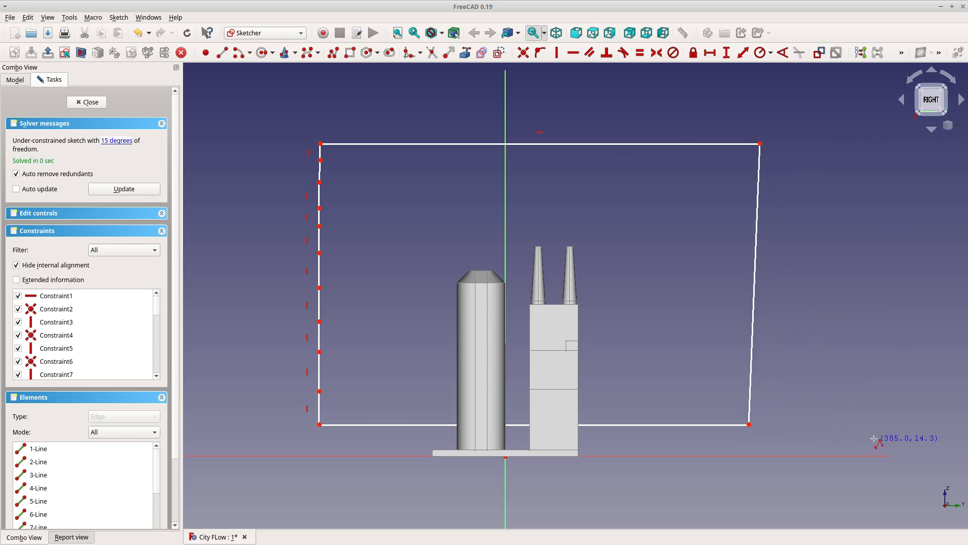
Constrain a left-side segment and the right edge of the outline to be vertical
{"action": "left_click", "coordinate": [319, 172]}
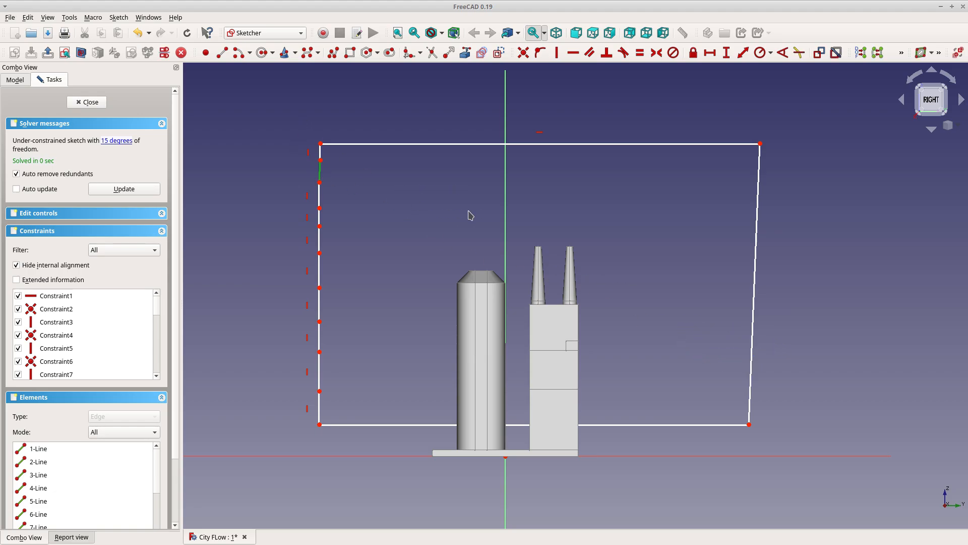
{"action": "key", "text": "v"}
{"action": "left_click", "coordinate": [758, 261]}
{"action": "key", "text": "v"}
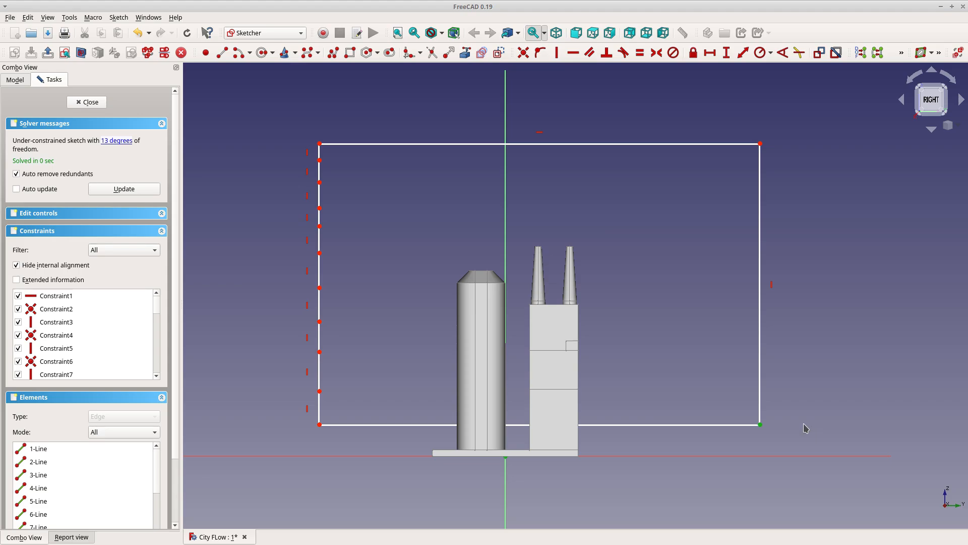
Set the bottom-right corner's vertical distance from the horizontal axis to 6.35 mm
{"action": "key", "text": "i"}
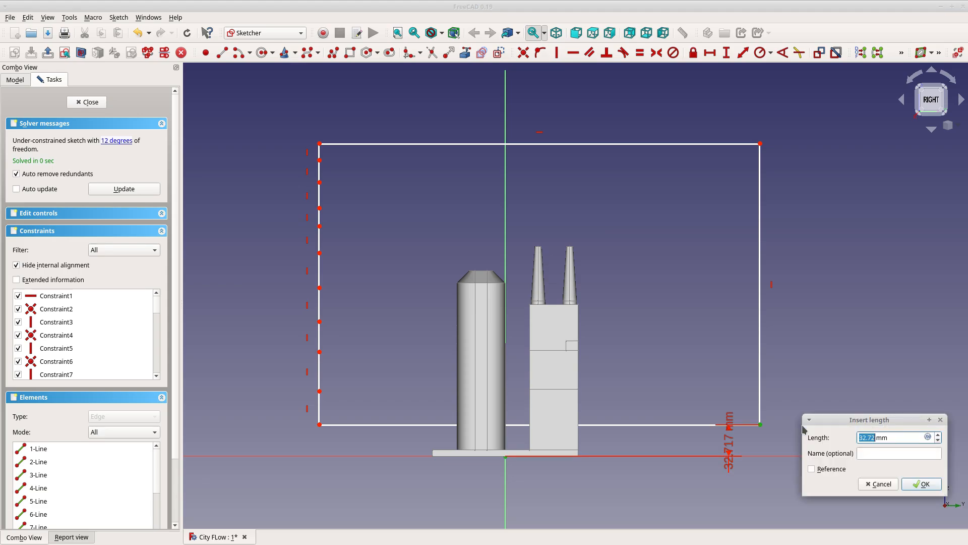
{"action": "type", "text": "6.35"}
{"action": "key", "text": "Return"}
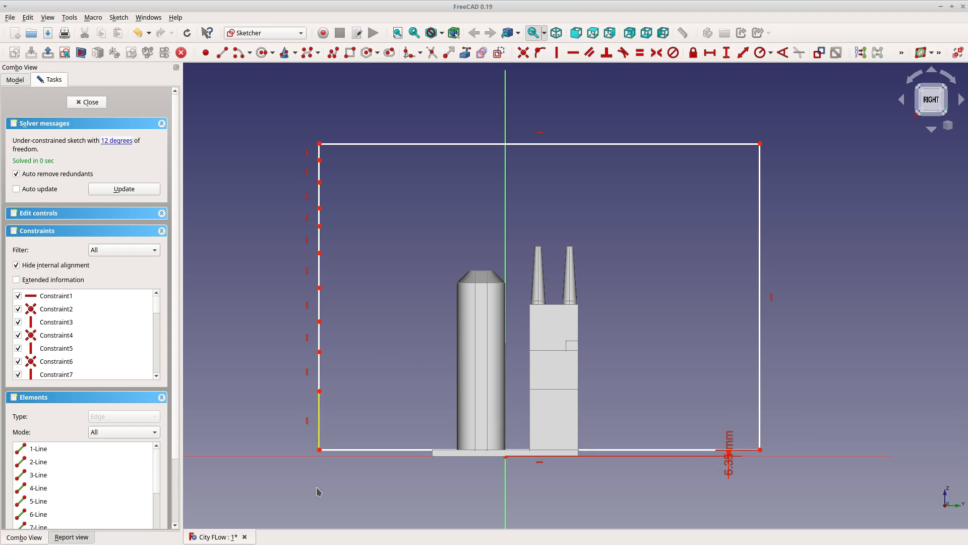
Try to make the left-side segments equal by box-selecting them and applying an Equal constraint
{"action": "scroll", "coordinate": [430, 458], "scroll_direction": "up", "scroll_amount": 6}
{"action": "scroll", "coordinate": [368, 483], "scroll_direction": "down", "scroll_amount": 6}
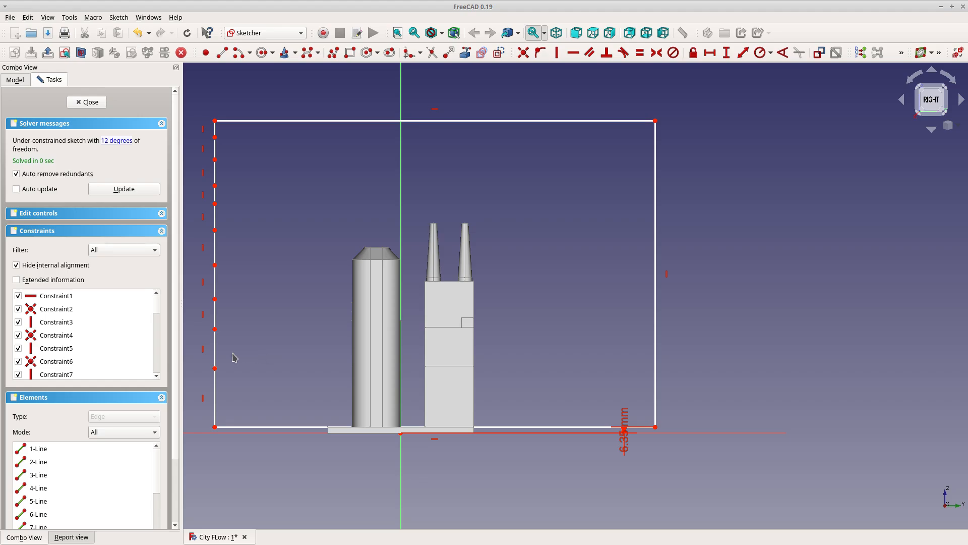
{"action": "left_click_drag", "start_coordinate": [232, 404], "coordinate": [192, 128]}
{"action": "key", "text": "e"}
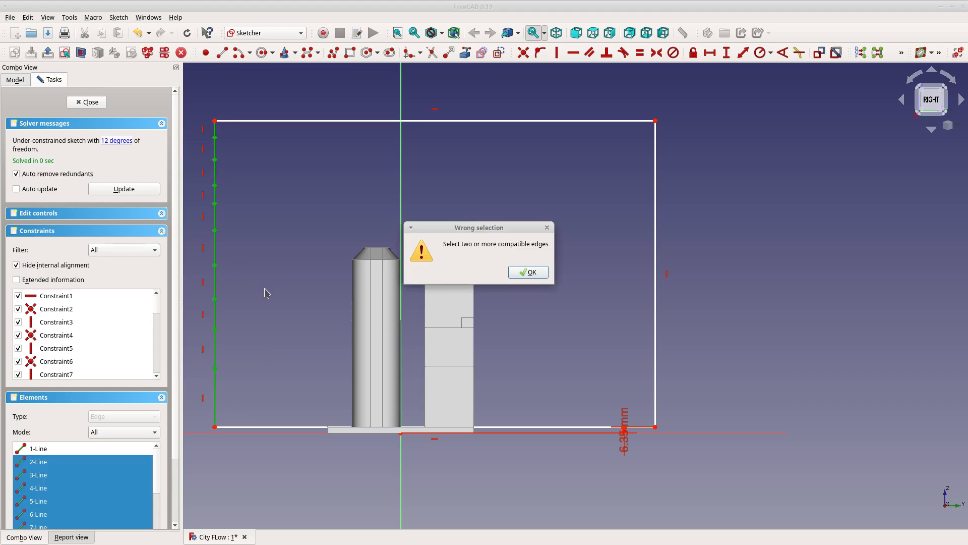
{"action": "left_click", "coordinate": [528, 273]}
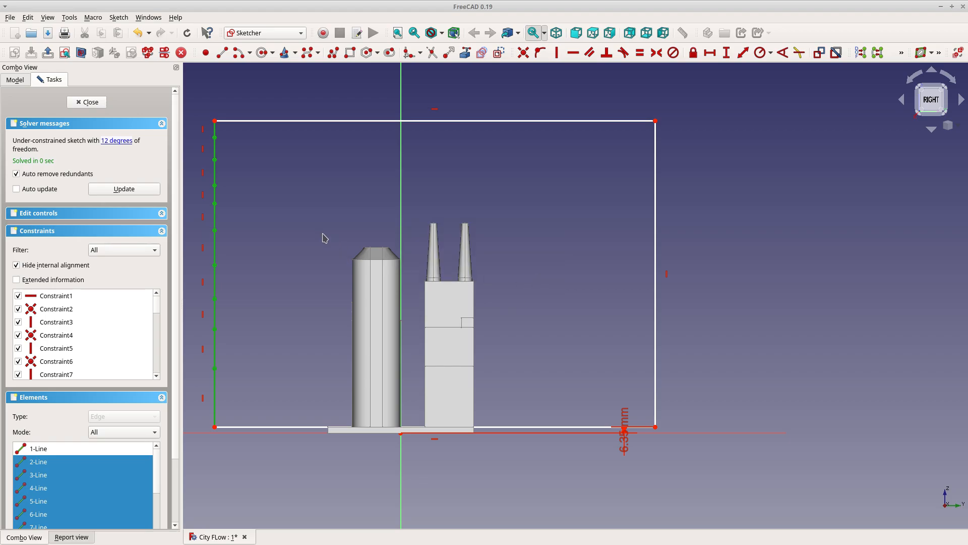
Select each of the left-side segments individually and constrain them to equal length
{"action": "left_click", "coordinate": [325, 238]}
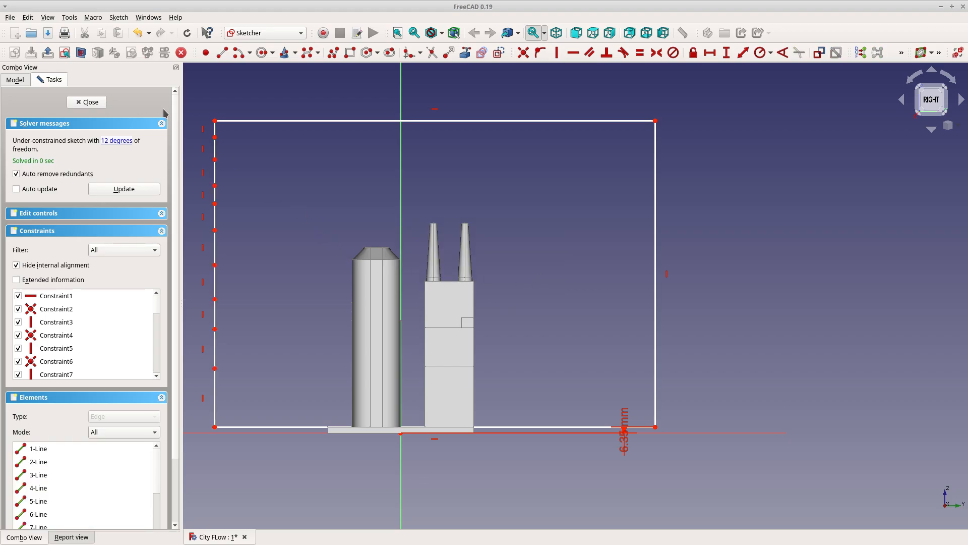
{"action": "left_click", "coordinate": [214, 132]}
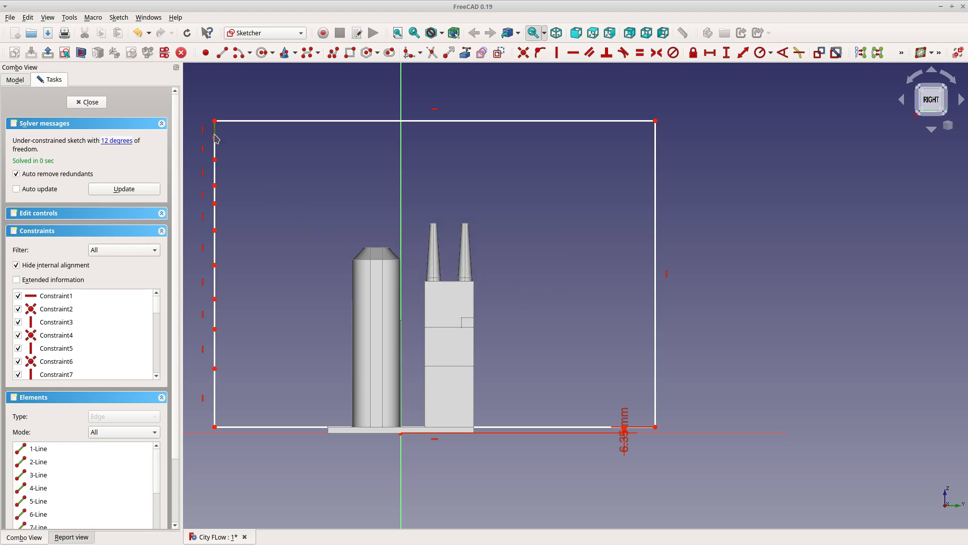
{"action": "left_click", "coordinate": [214, 182]}
{"action": "left_click", "coordinate": [216, 195]}
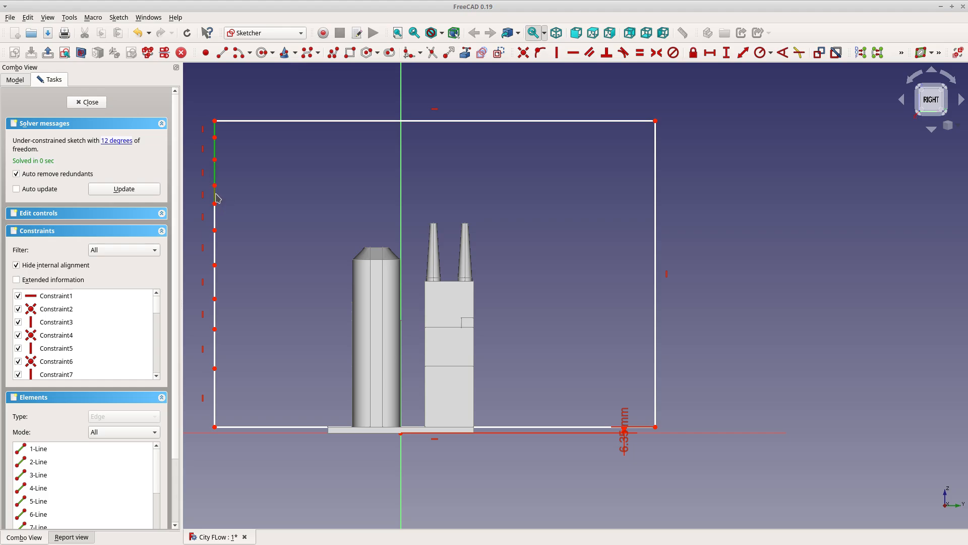
{"action": "left_click", "coordinate": [215, 219]}
{"action": "left_click", "coordinate": [216, 251]}
{"action": "left_click", "coordinate": [216, 283]}
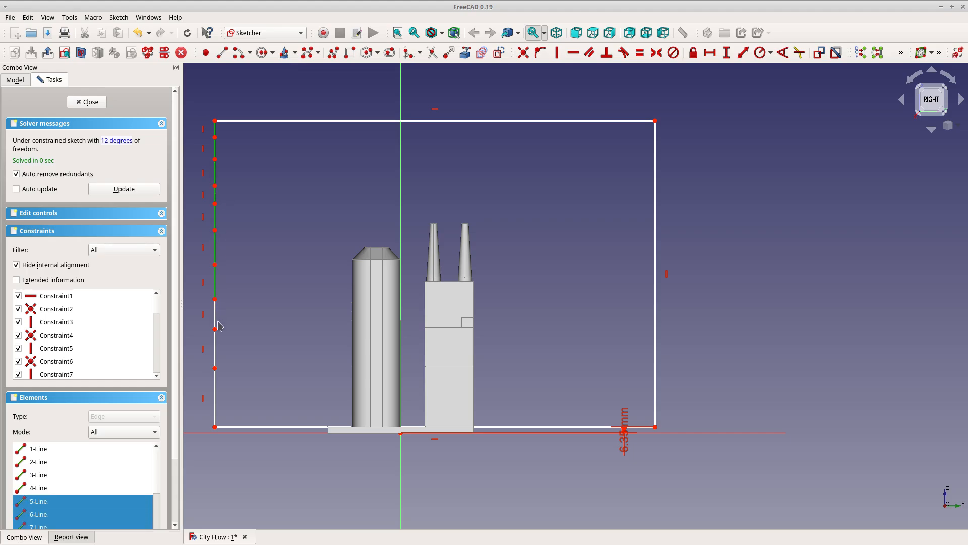
{"action": "left_click", "coordinate": [216, 314]}
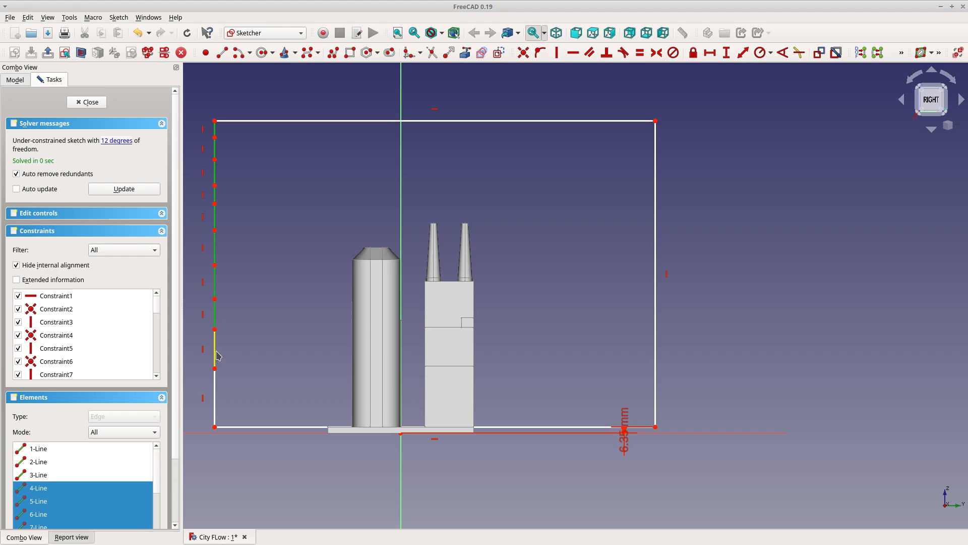
{"action": "left_click", "coordinate": [216, 353]}
{"action": "left_click", "coordinate": [217, 382]}
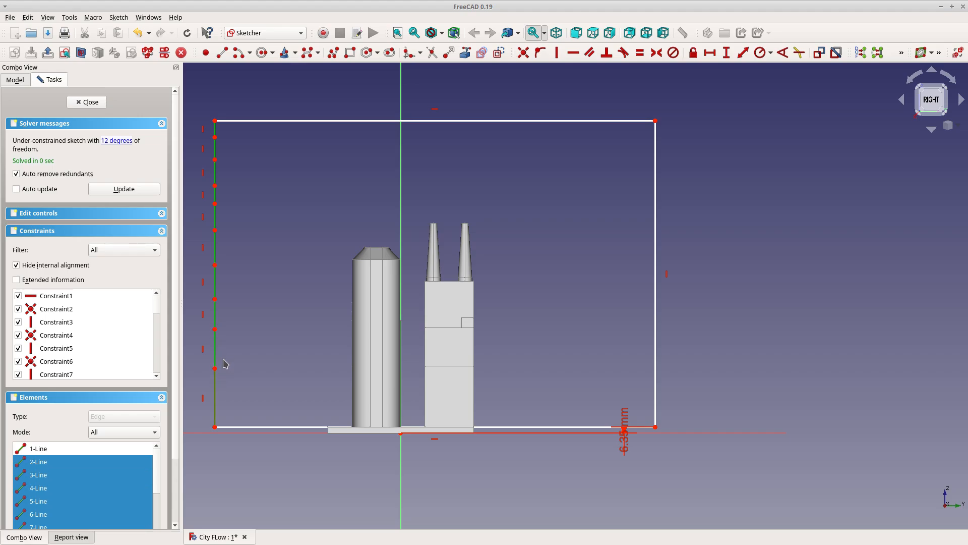
{"action": "key", "text": "e"}
Set the right edge's vertical length to 0.25 m
{"action": "scroll", "coordinate": [258, 330], "scroll_direction": "down", "scroll_amount": 1}
{"action": "scroll", "coordinate": [233, 319], "scroll_direction": "up", "scroll_amount": 1}
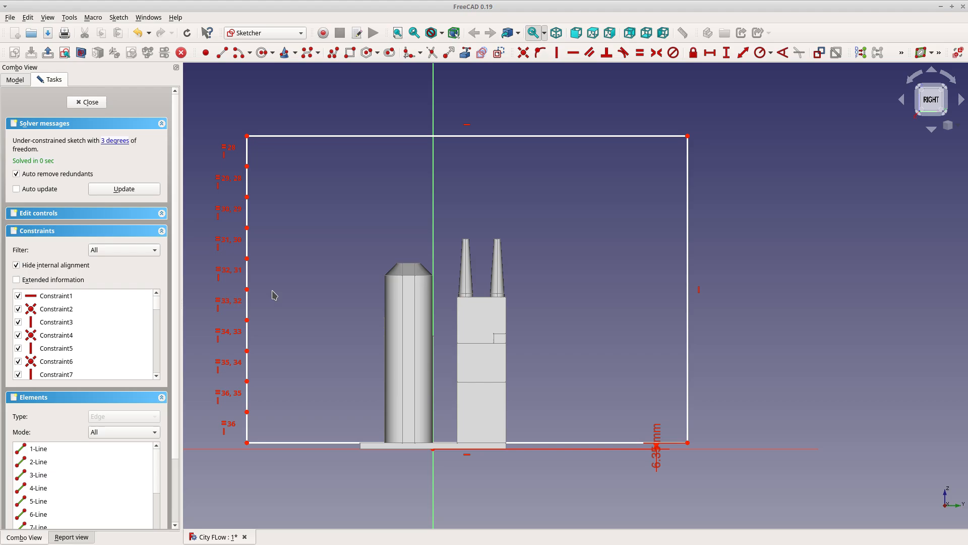
{"action": "left_click", "coordinate": [689, 210]}
{"action": "key", "text": "shift+i"}
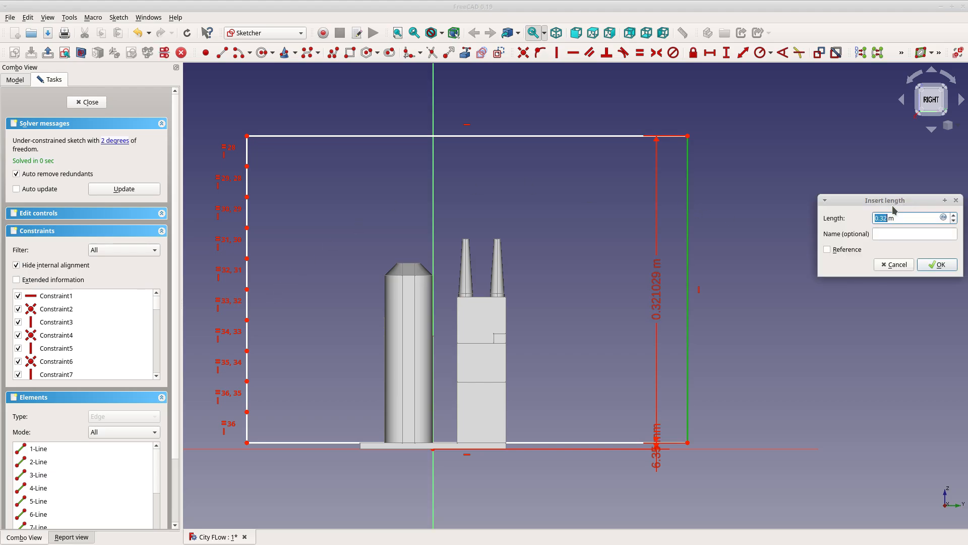
{"action": "type", "text": "0.25"}
{"action": "key", "text": "Return"}
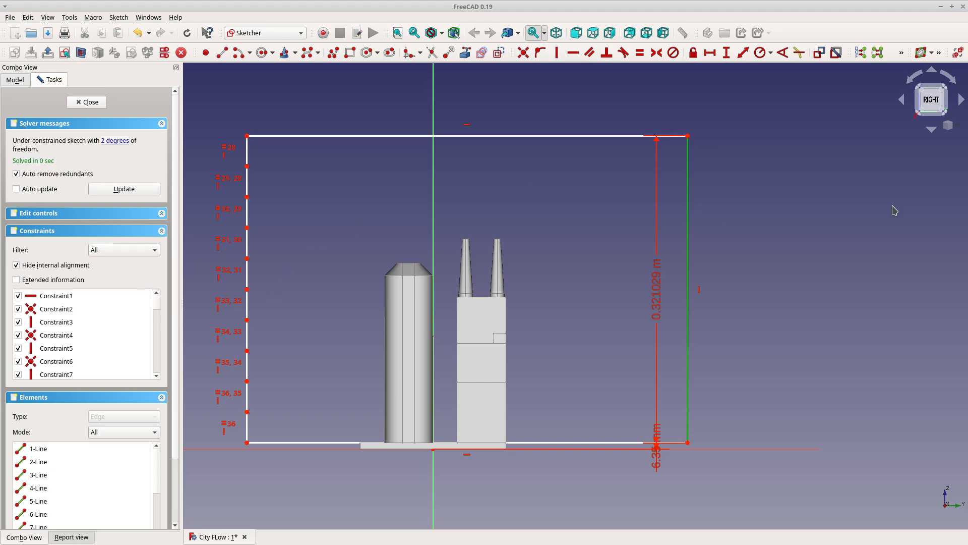
{"action": "left_click", "coordinate": [437, 204]}
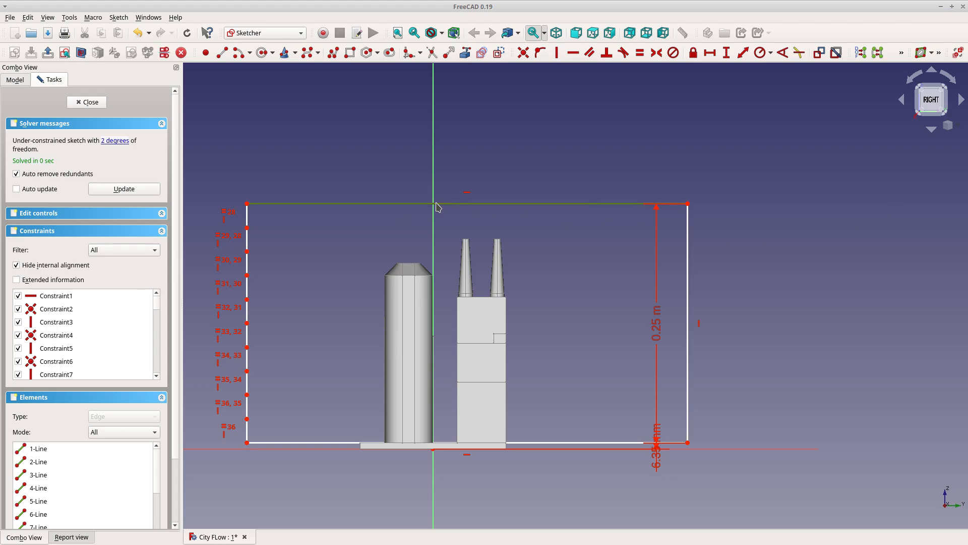
Add a horizontal distance constraint to the top edge and set the width to 0.5 m
{"action": "key", "text": "shift+h"}
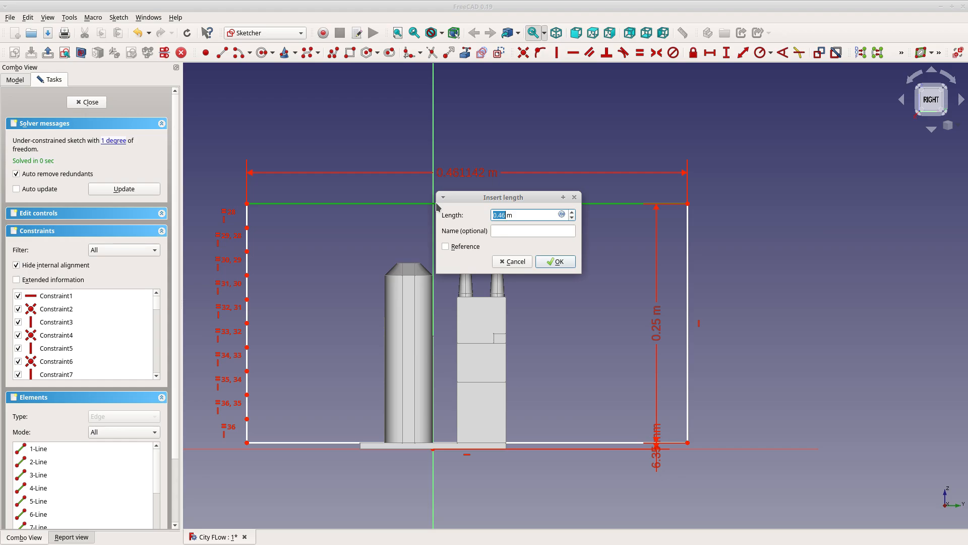
{"action": "key", "text": "Return"}
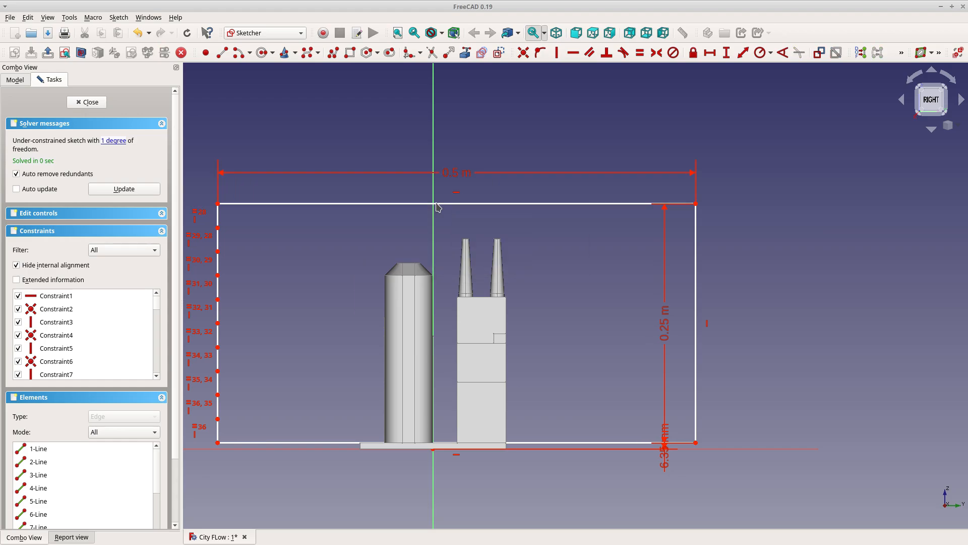
{"action": "scroll", "coordinate": [398, 267], "scroll_direction": "down", "scroll_amount": 2}
{"action": "scroll", "coordinate": [389, 288], "scroll_direction": "up", "scroll_amount": 2}
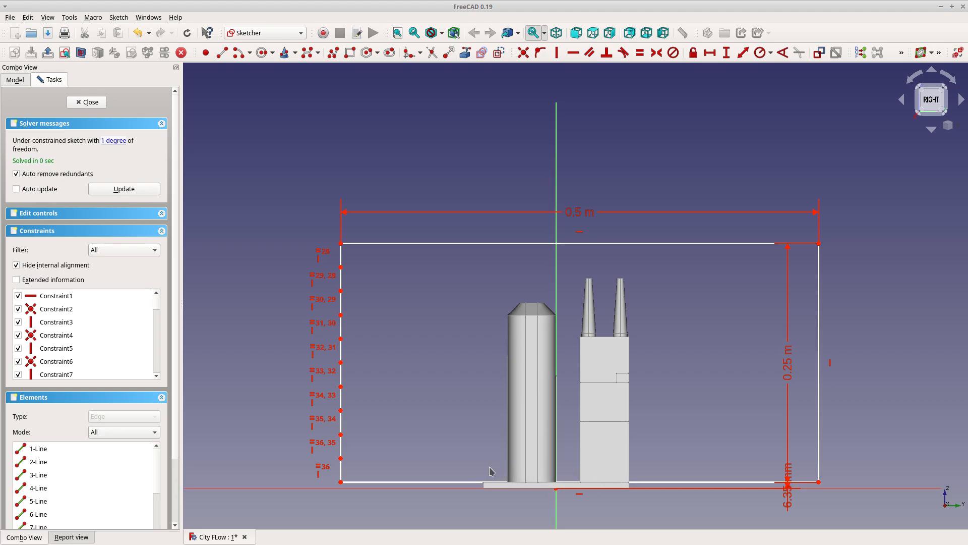
Constrain the two bottom corners symmetric about the vertical axis to fully constrain the sketch, then close it
{"action": "scroll", "coordinate": [464, 449], "scroll_direction": "down", "scroll_amount": 2}
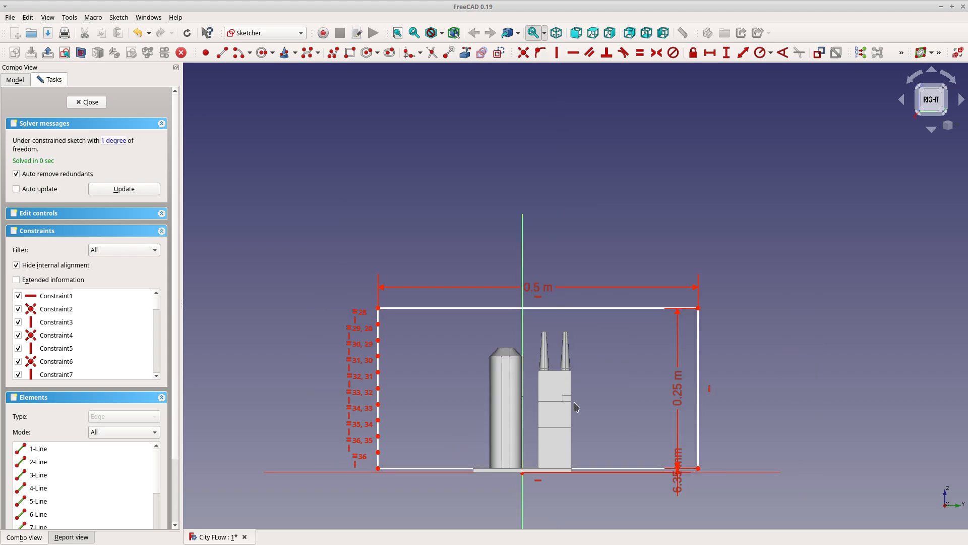
{"action": "scroll", "coordinate": [575, 406], "scroll_direction": "up", "scroll_amount": 2}
{"action": "mouse_move", "coordinate": [577, 407]}
{"action": "middle_mouse_down"}
{"action": "mouse_move", "coordinate": [616, 287]}
{"action": "mouse_move", "coordinate": [664, 376]}
{"action": "mouse_move", "coordinate": [662, 326]}
{"action": "middle_mouse_up"}
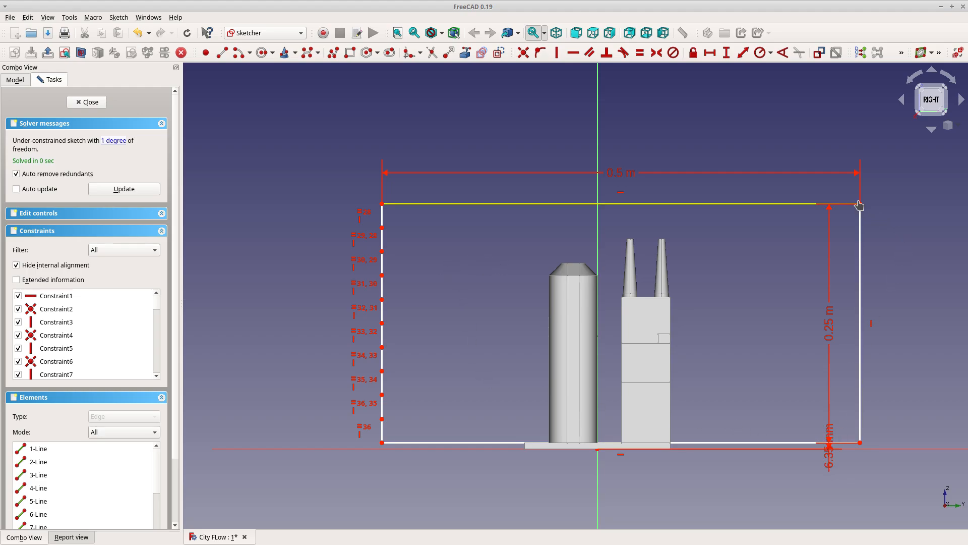
{"action": "mouse_move", "coordinate": [860, 204]}
{"action": "left_mouse_down"}
{"action": "mouse_move", "coordinate": [869, 206]}
{"action": "mouse_move", "coordinate": [809, 217]}
{"action": "mouse_move", "coordinate": [879, 218]}
{"action": "mouse_move", "coordinate": [745, 217]}
{"action": "mouse_move", "coordinate": [872, 217]}
{"action": "left_mouse_up"}
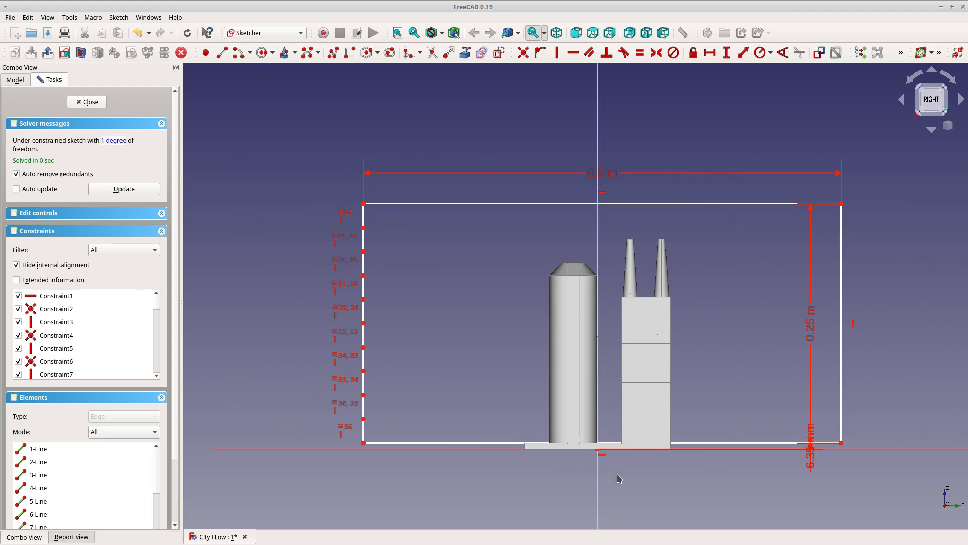
{"action": "left_click", "coordinate": [842, 443]}
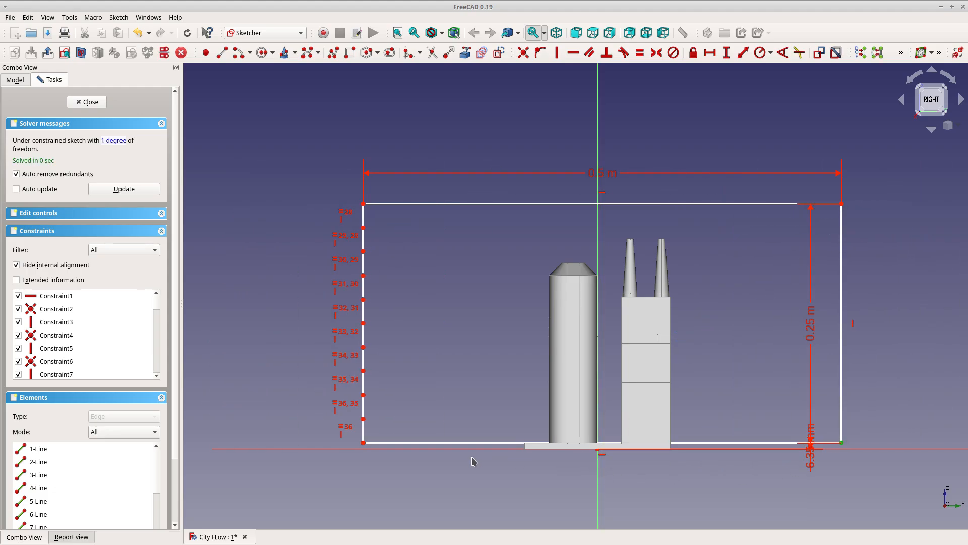
{"action": "left_click", "coordinate": [364, 444]}
{"action": "left_click", "coordinate": [597, 501]}
{"action": "key", "text": "s"}
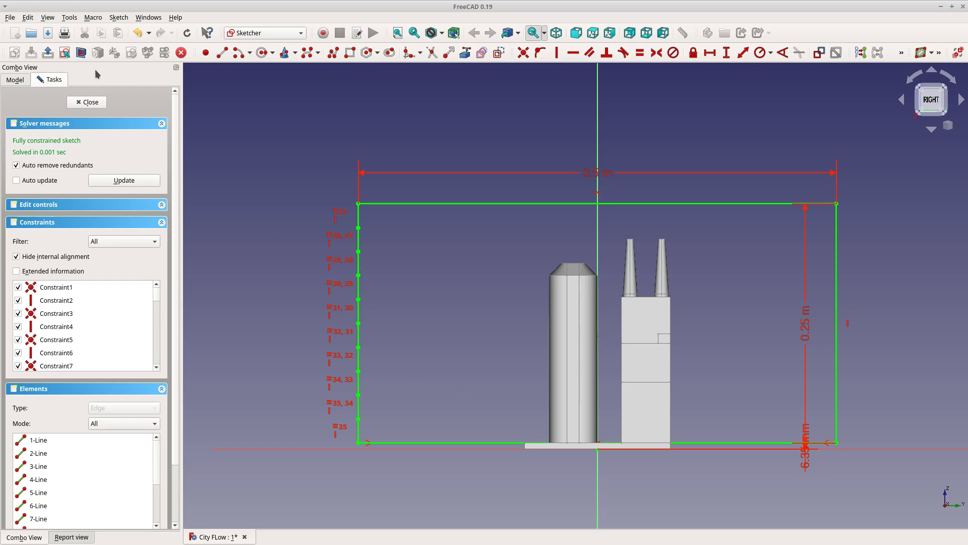
{"action": "left_click", "coordinate": [88, 103]}
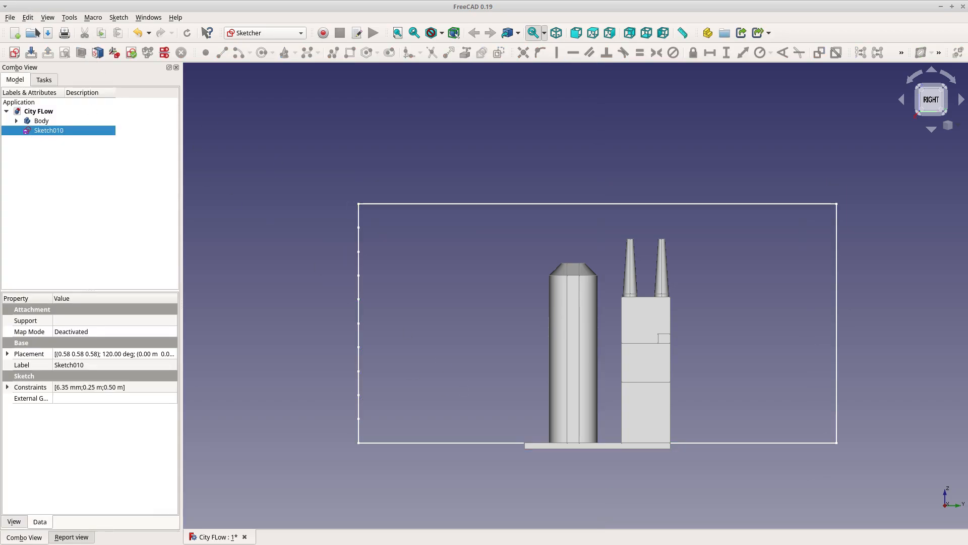
Switch to the Part workbench and extrude the boundary sketch symmetrically by 0.25 m
{"action": "left_click", "coordinate": [267, 33]}
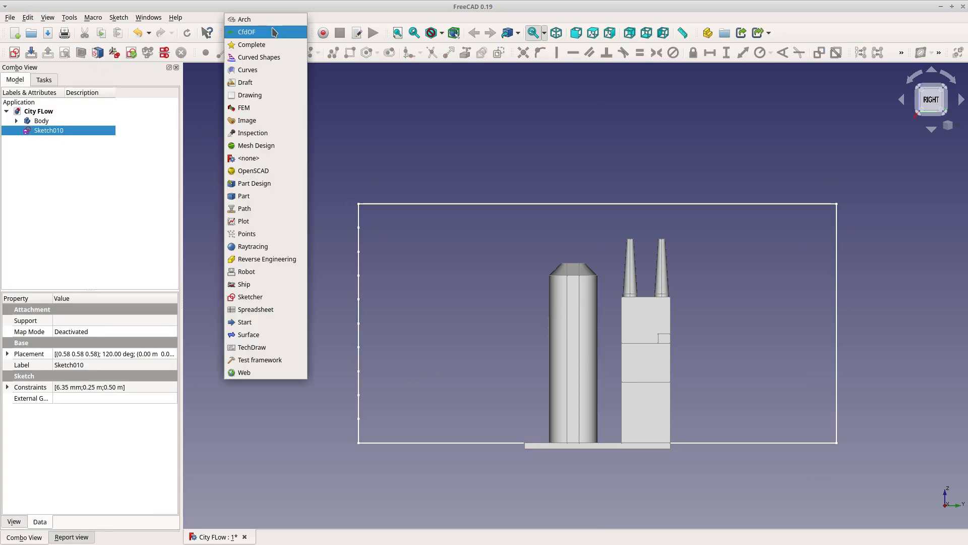
{"action": "left_click", "coordinate": [260, 196]}
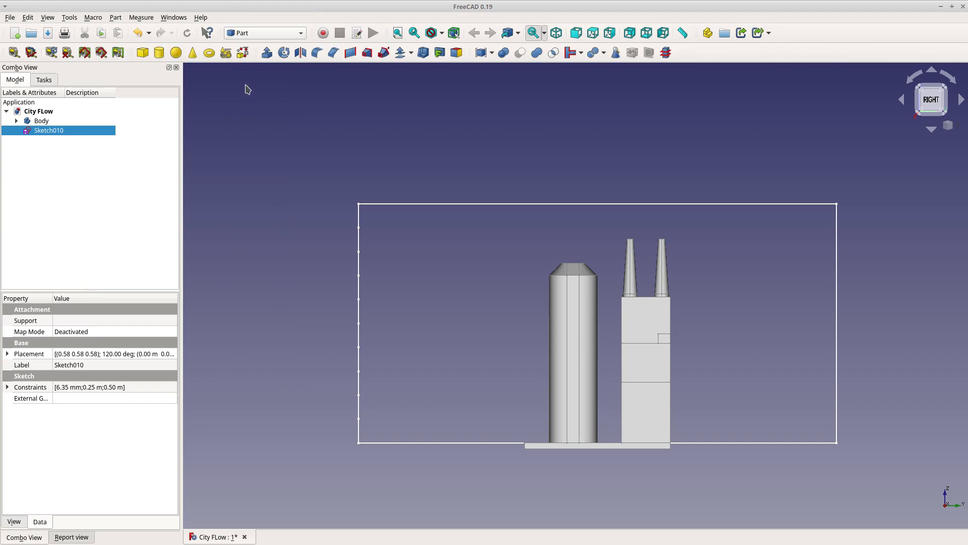
{"action": "left_click", "coordinate": [263, 53]}
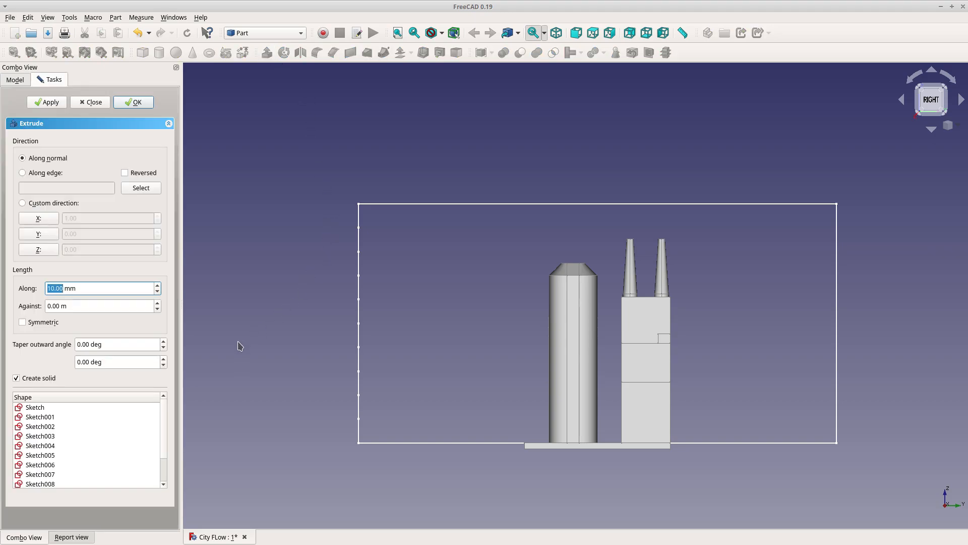
{"action": "middle_click_drag", "start_coordinate": [221, 357], "coordinate": [574, 244]}
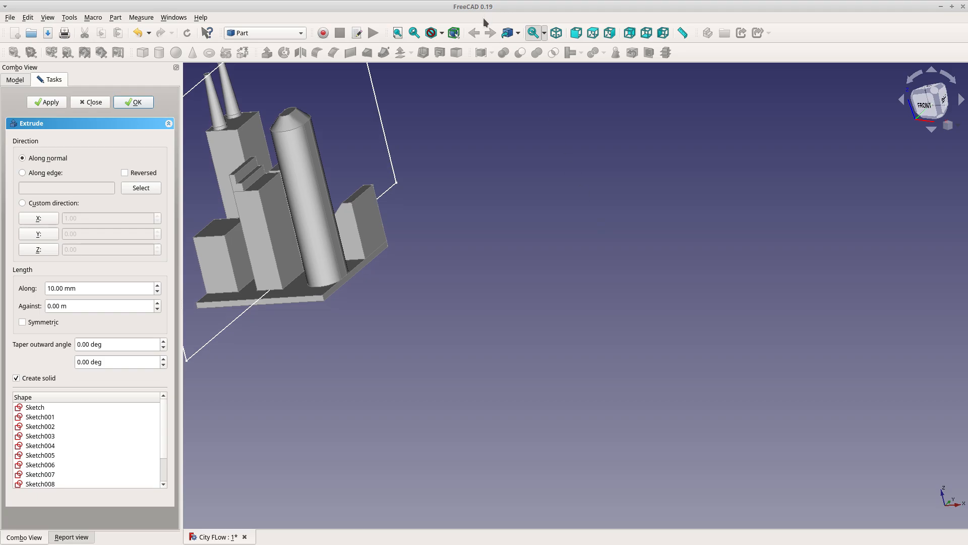
{"action": "left_click", "coordinate": [556, 34]}
{"action": "scroll", "coordinate": [405, 513], "scroll_direction": "down", "scroll_amount": 4}
{"action": "scroll", "coordinate": [290, 267], "scroll_direction": "up", "scroll_amount": 2}
{"action": "scroll", "coordinate": [409, 265], "scroll_direction": "up", "scroll_amount": 2}
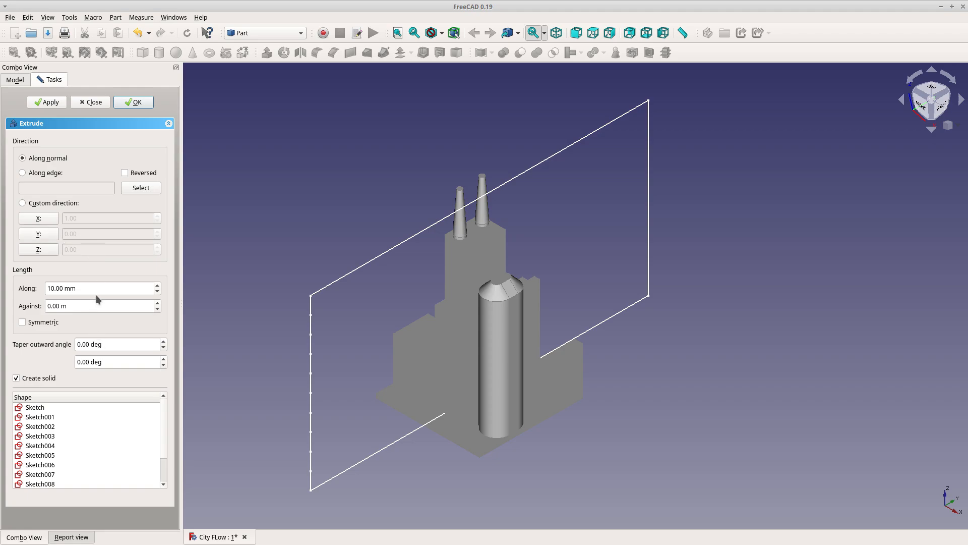
{"action": "left_click", "coordinate": [22, 323]}
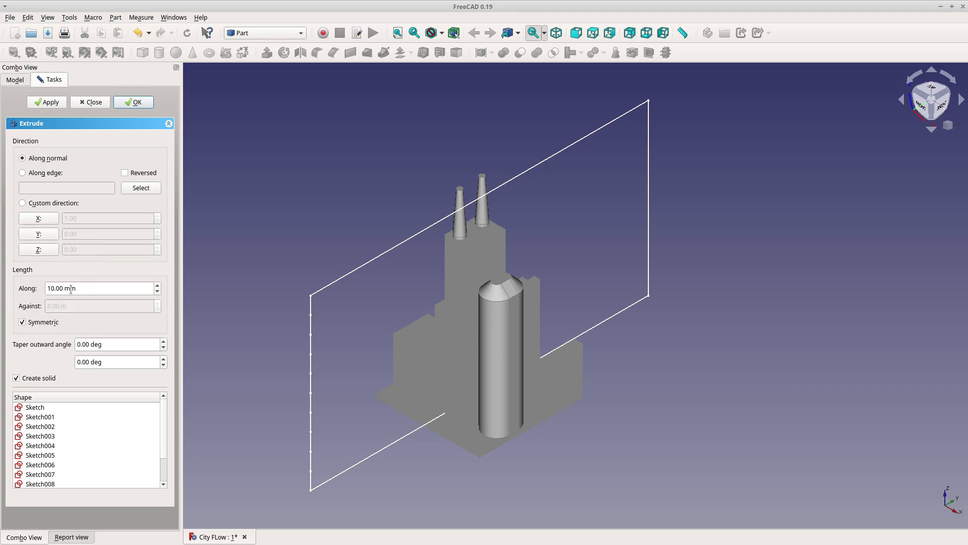
{"action": "left_click", "coordinate": [104, 290]}
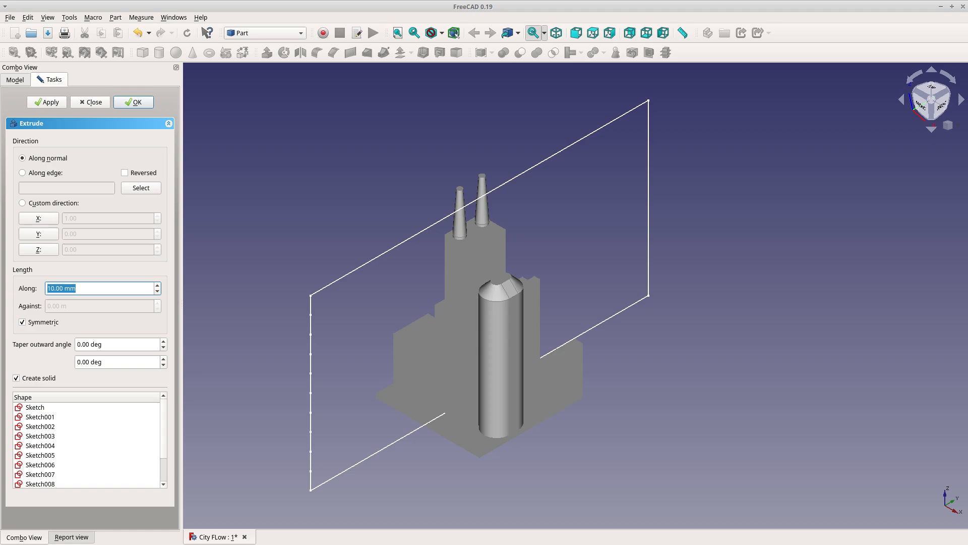
{"action": "type", "text": "250"}
{"action": "left_click", "coordinate": [132, 103]}
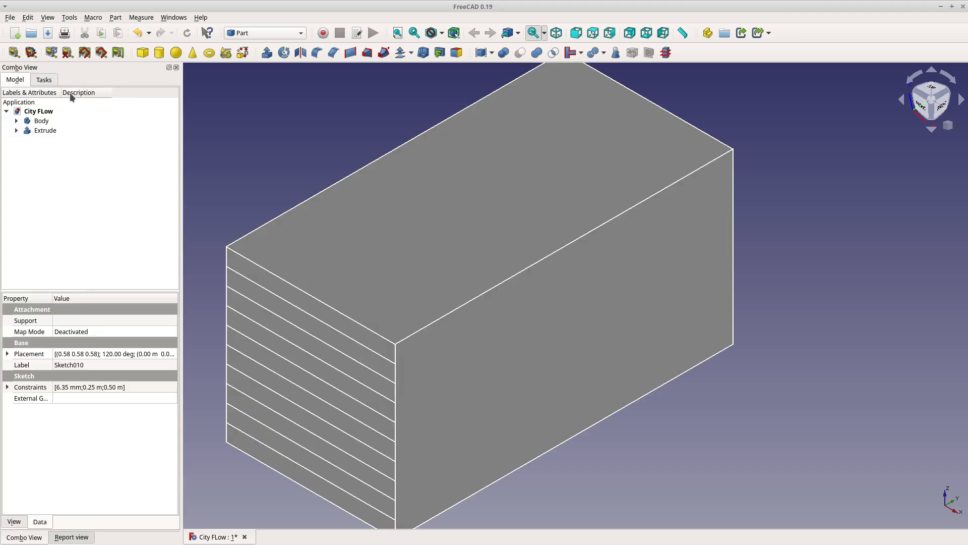
Toggle the extrusion's visibility repeatedly to compare it against the city model inside
{"action": "left_click", "coordinate": [41, 130]}
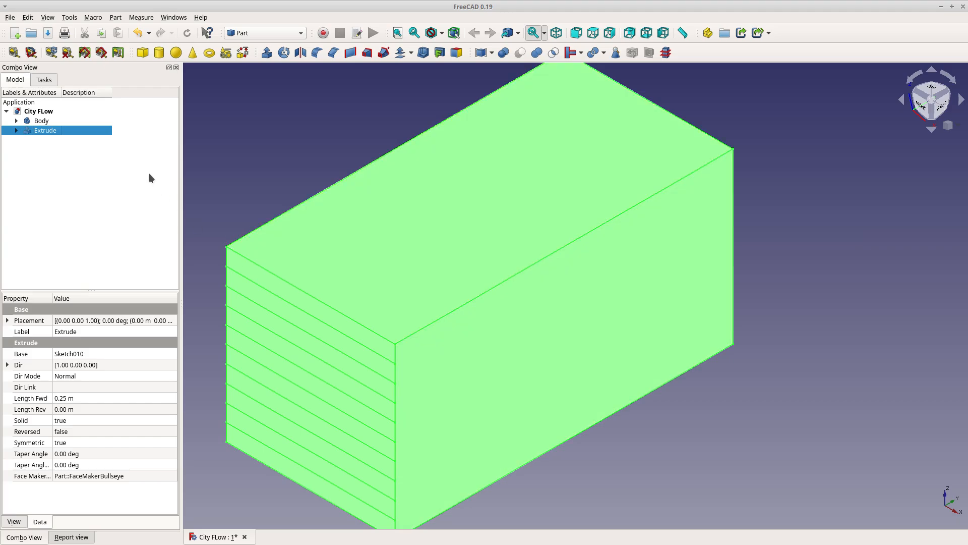
{"action": "left_click", "coordinate": [122, 140]}
{"action": "left_click", "coordinate": [47, 130]}
{"action": "key", "text": "space"}
{"action": "key", "text": "space"}
{"action": "key", "text": "space"}
{"action": "key", "text": "space"}
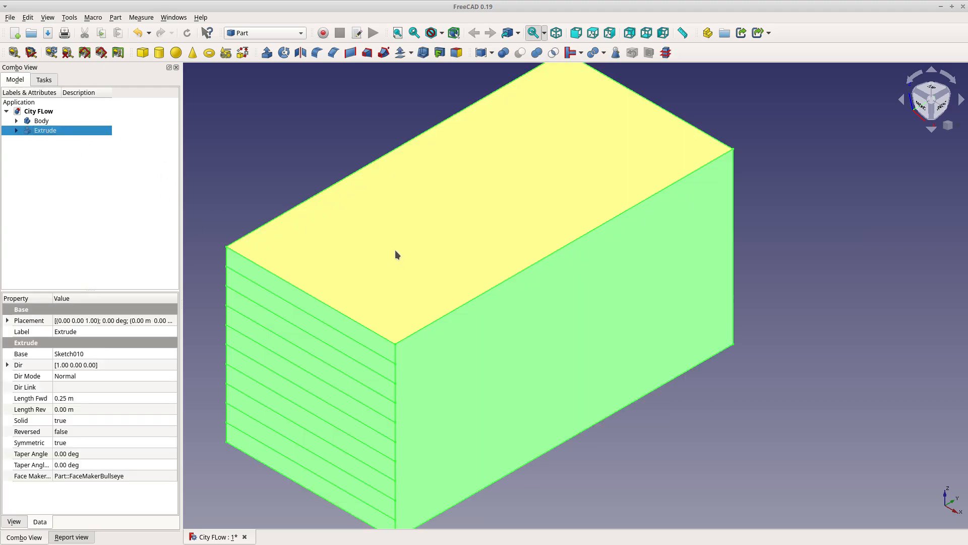
{"action": "key", "text": "space"}
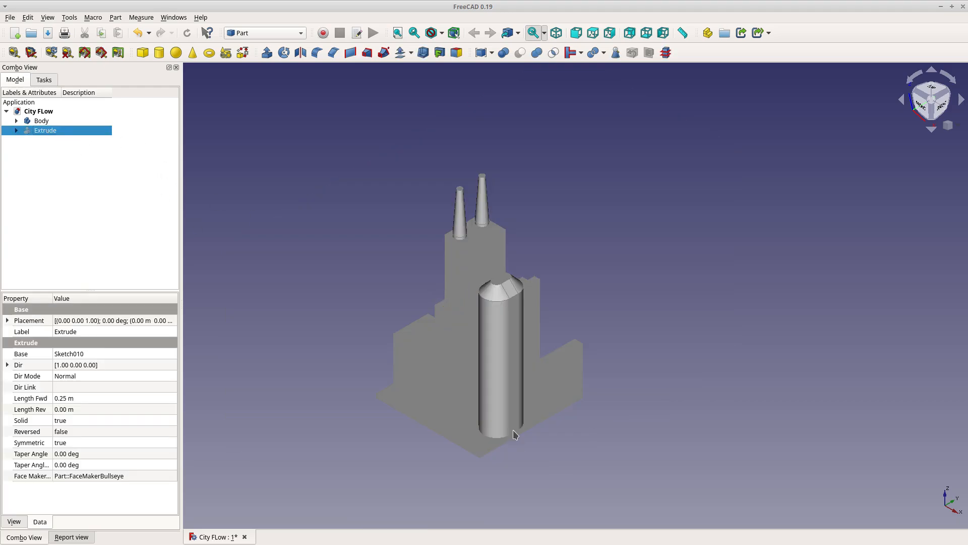
{"action": "key", "text": "space"}
{"action": "key", "text": "space"}
{"action": "key", "text": "space"}
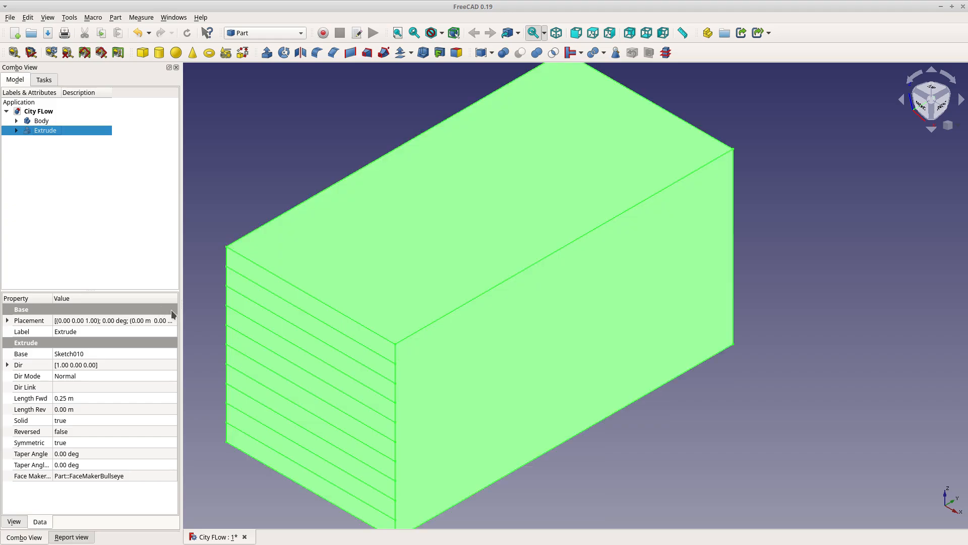
{"action": "key", "text": "space"}
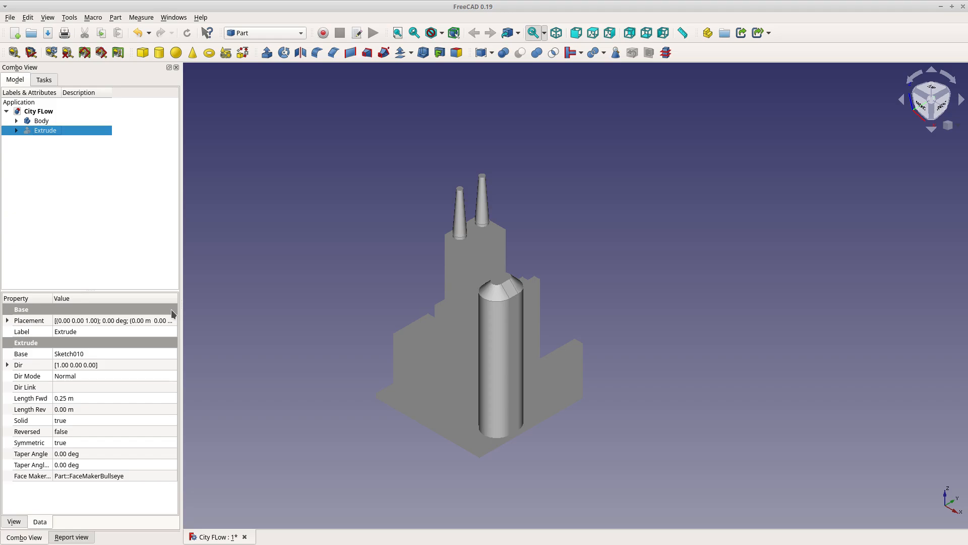
{"action": "key", "text": "space"}
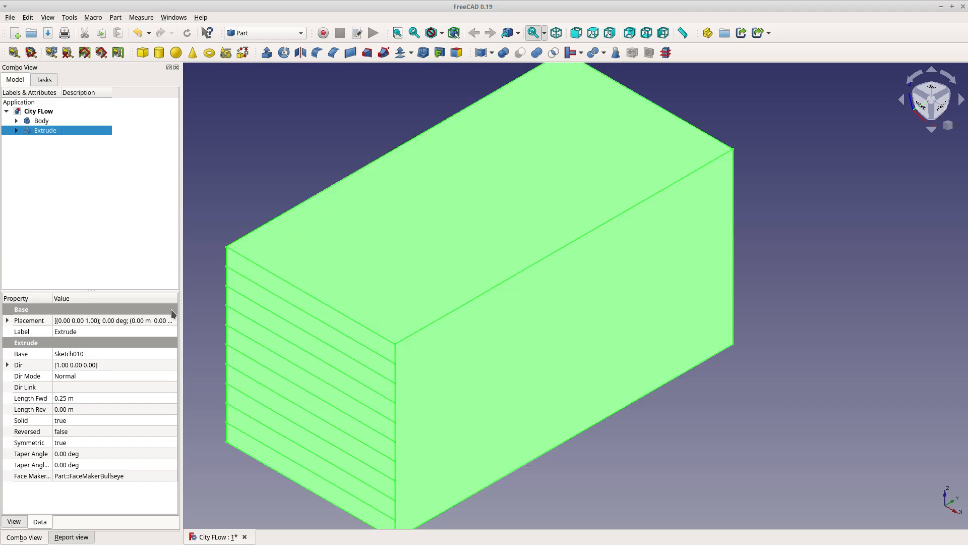
{"action": "key", "text": "space"}
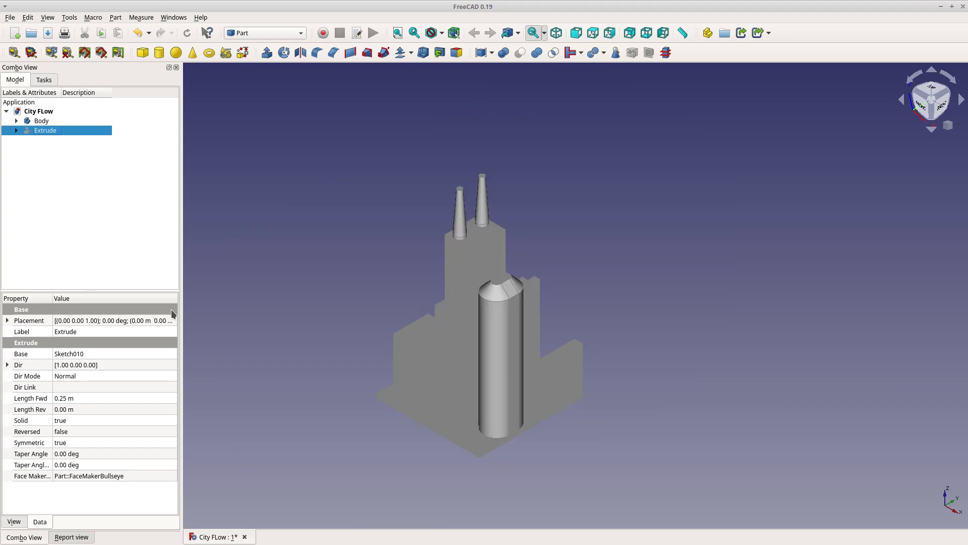
{"action": "key", "text": "space"}
{"action": "key", "text": "space"}
{"action": "key", "text": "space"}
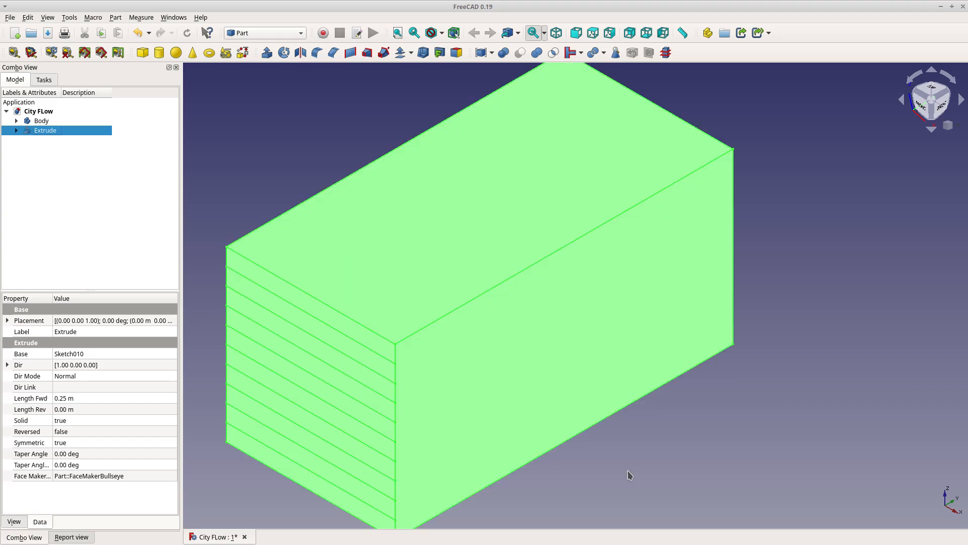
Subtract the city Body from the Extrude with a Boolean Cut
{"action": "middle_click_drag", "start_coordinate": [629, 474], "coordinate": [573, 407]}
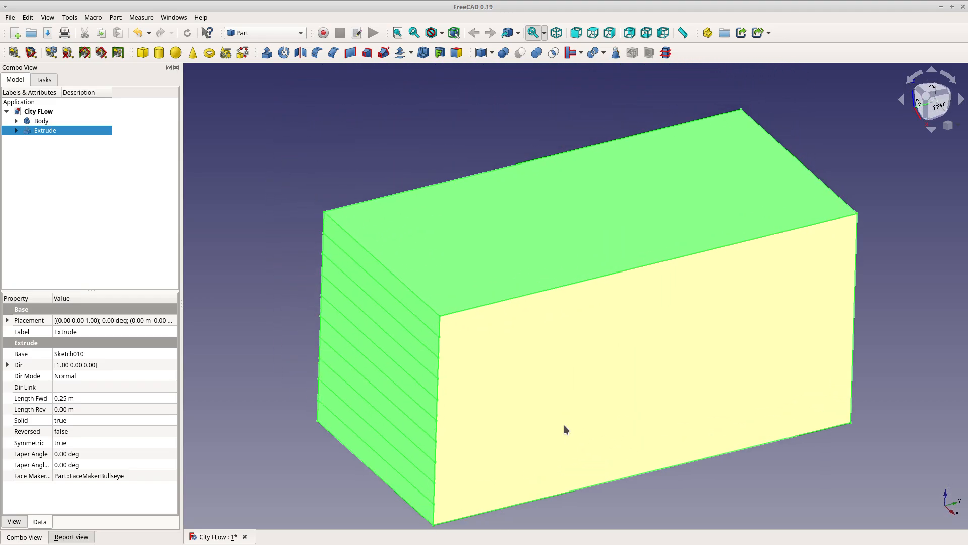
{"action": "middle_click_drag", "start_coordinate": [452, 385], "coordinate": [440, 367], "text": "shift"}
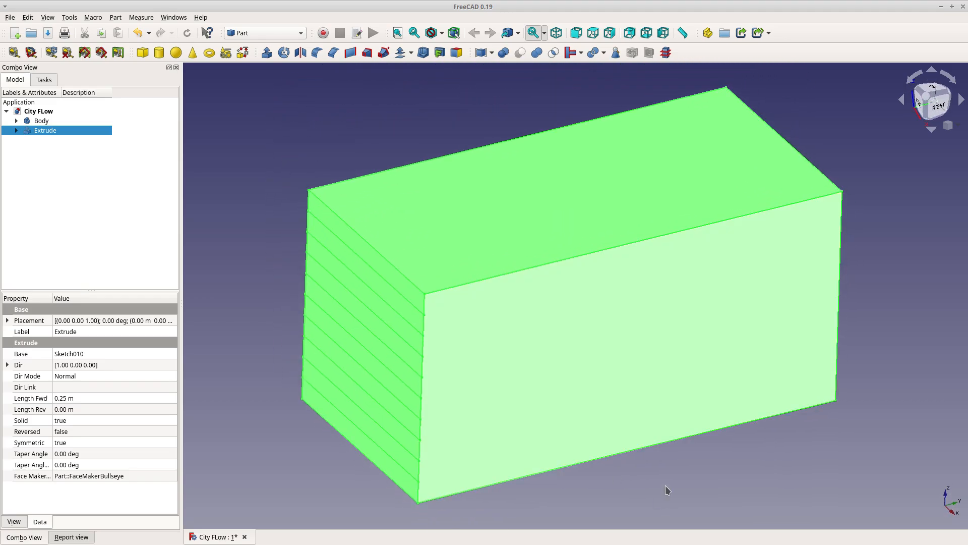
{"action": "left_click", "coordinate": [666, 485]}
{"action": "middle_click_drag", "start_coordinate": [652, 485], "coordinate": [649, 386]}
{"action": "scroll", "coordinate": [641, 293], "scroll_direction": "down", "scroll_amount": 6}
{"action": "scroll", "coordinate": [634, 446], "scroll_direction": "up", "scroll_amount": 4}
{"action": "scroll", "coordinate": [662, 383], "scroll_direction": "up", "scroll_amount": 5}
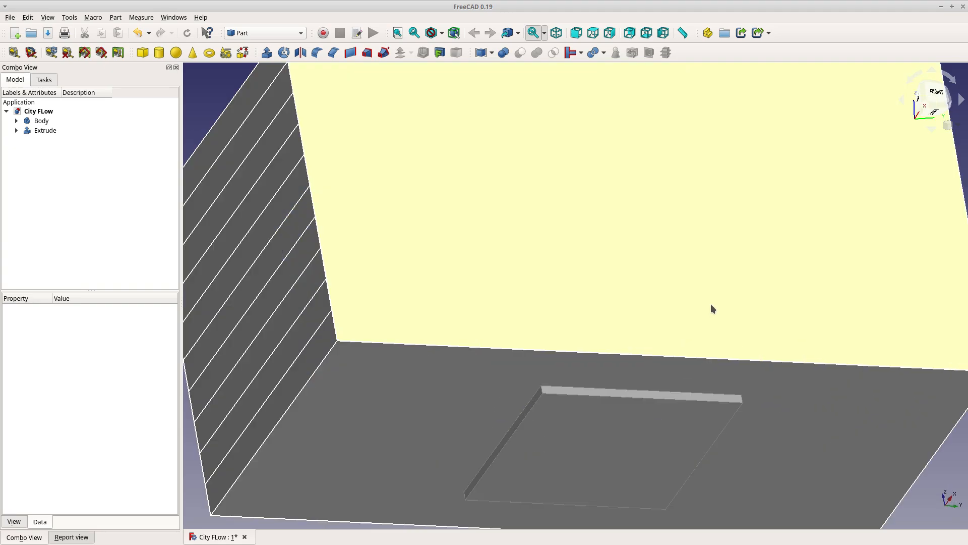
{"action": "scroll", "coordinate": [711, 307], "scroll_direction": "down", "scroll_amount": 3}
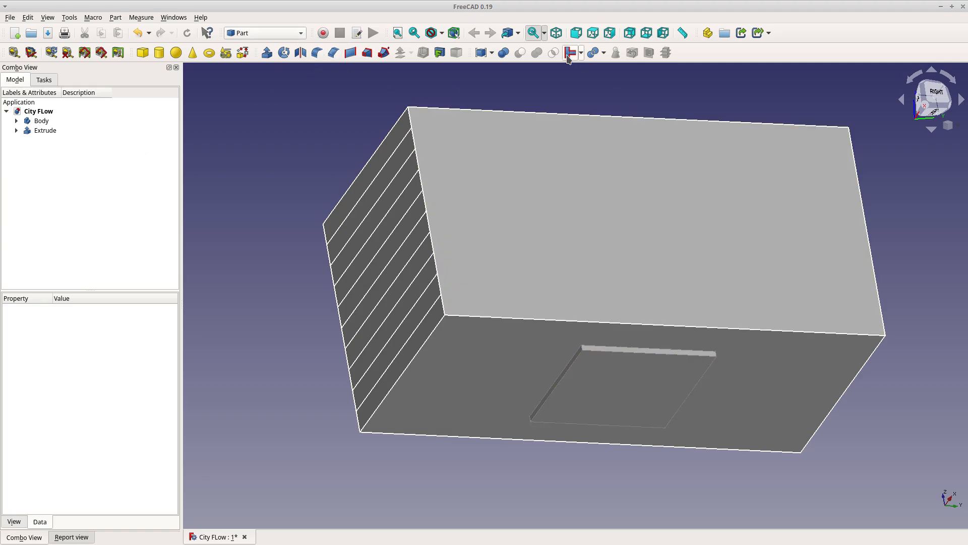
{"action": "left_click", "coordinate": [51, 130]}
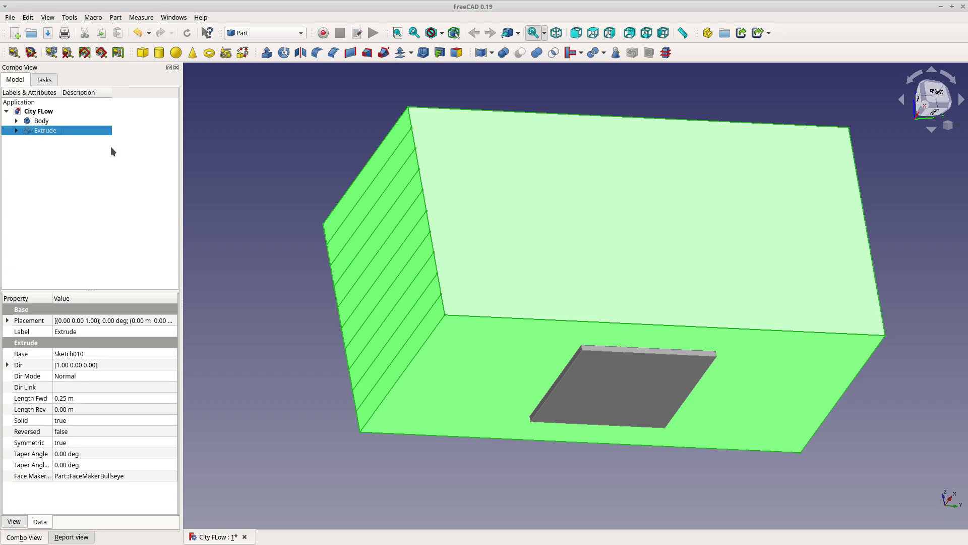
{"action": "left_click", "coordinate": [41, 121], "text": "ctrl"}
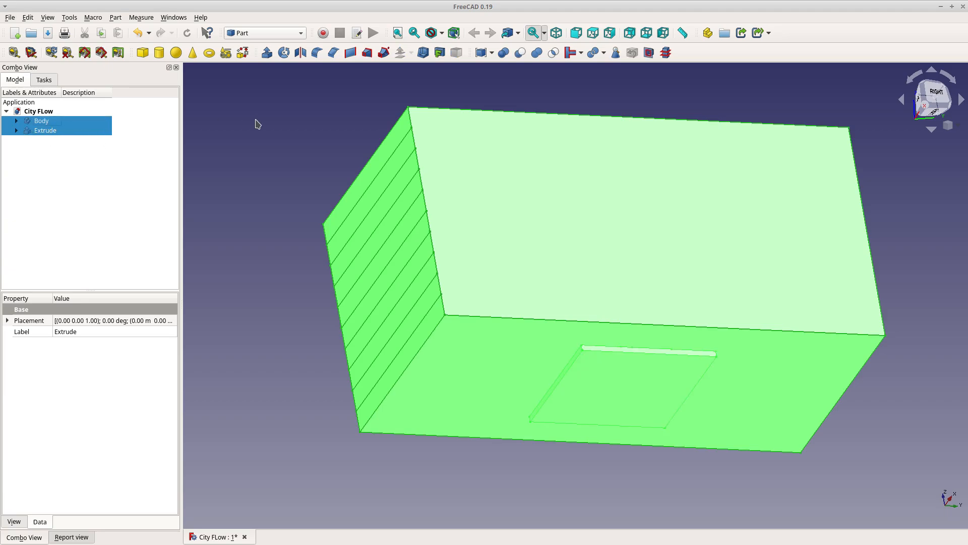
{"action": "left_click", "coordinate": [519, 54]}
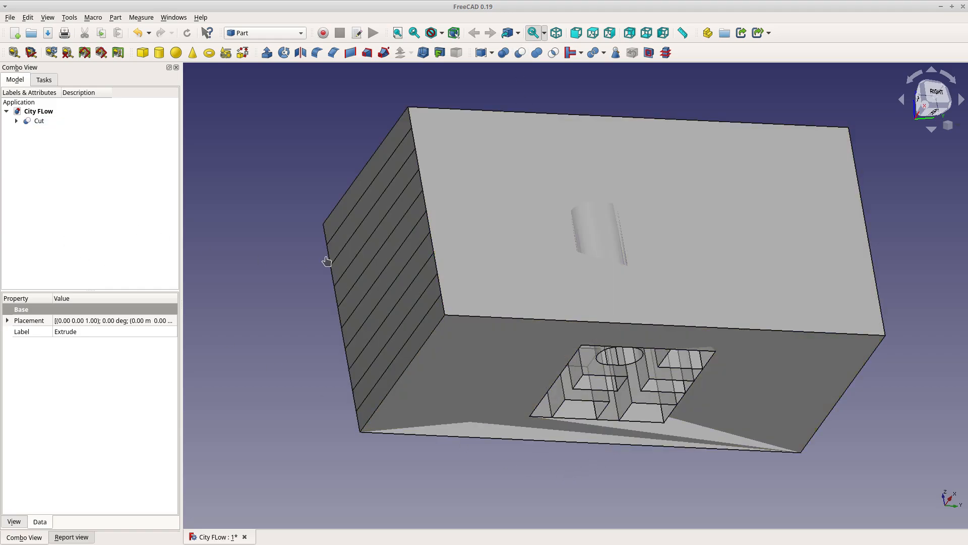
Orbit and zoom around the cut solid to inspect the cavity left by the buildings
{"action": "left_click", "coordinate": [655, 519]}
{"action": "middle_click_drag", "start_coordinate": [655, 494], "coordinate": [706, 539]}
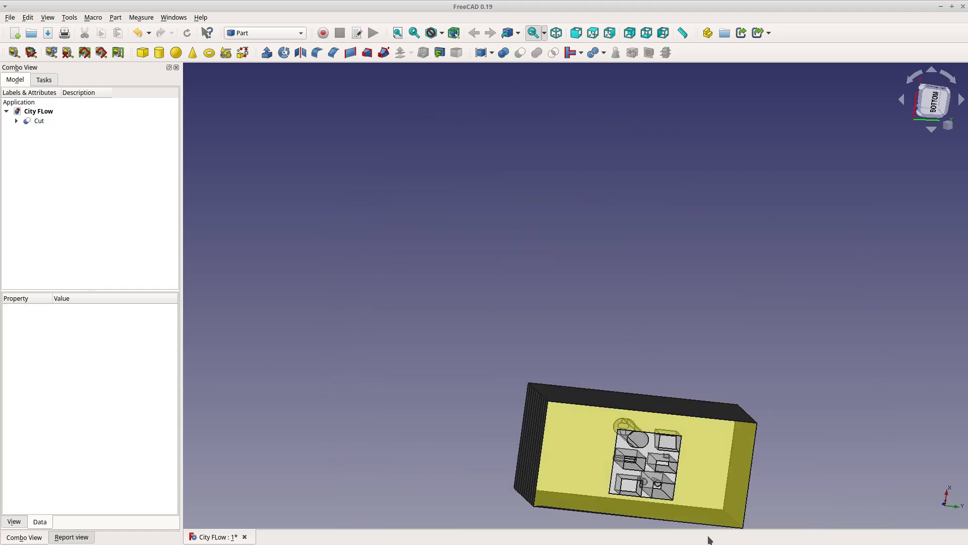
{"action": "scroll", "coordinate": [701, 505], "scroll_direction": "up", "scroll_amount": 5}
{"action": "middle_click_drag", "start_coordinate": [698, 482], "coordinate": [605, 263]}
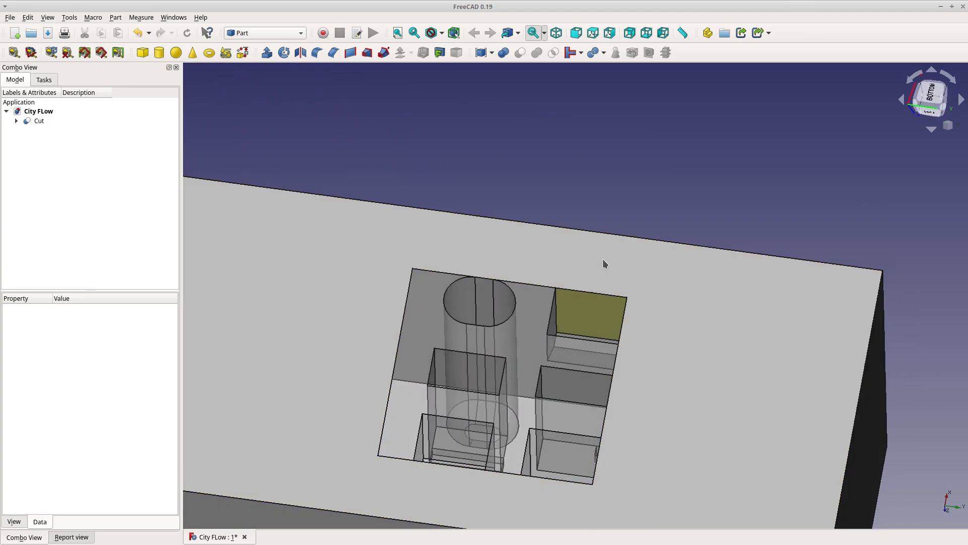
{"action": "scroll", "coordinate": [591, 188], "scroll_direction": "down", "scroll_amount": 4}
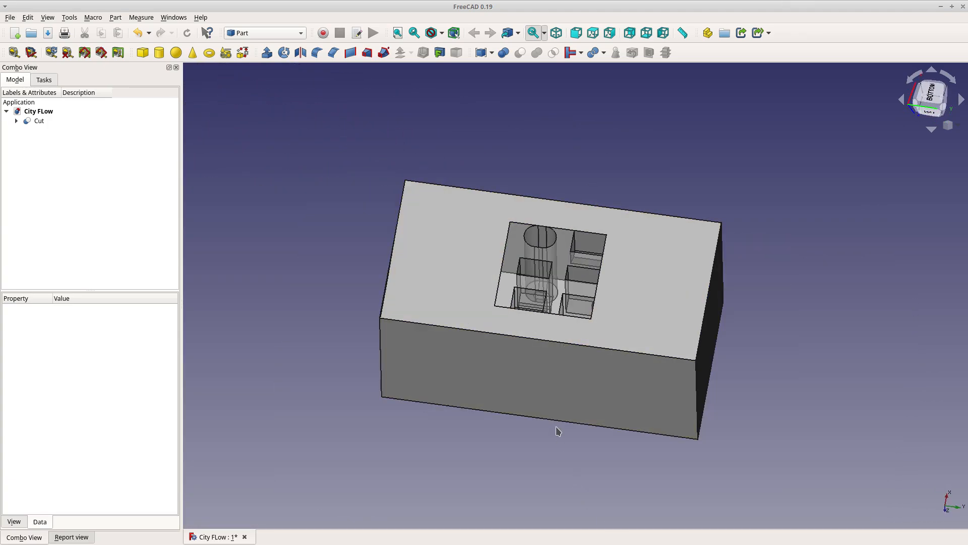
Switch to the CfdOF workbench and create a new CFD analysis
{"action": "middle_click_drag", "start_coordinate": [748, 156], "coordinate": [423, 328]}
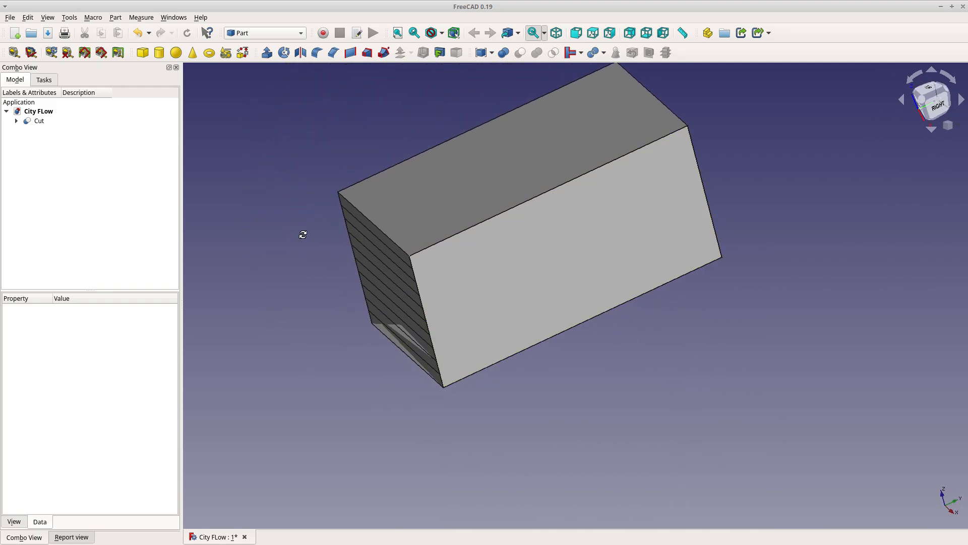
{"action": "middle_click_drag", "start_coordinate": [303, 231], "coordinate": [372, 350]}
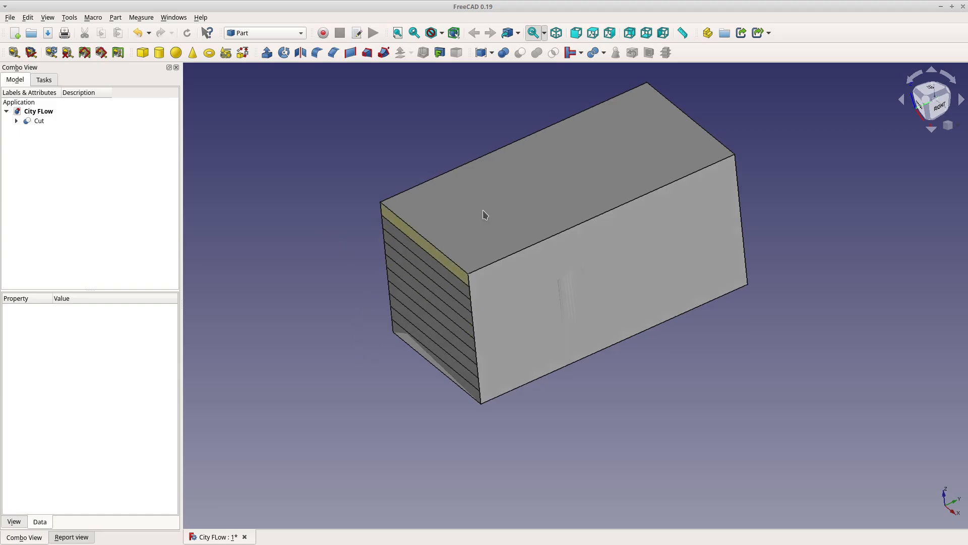
{"action": "scroll", "coordinate": [522, 308], "scroll_direction": "up", "scroll_amount": 3}
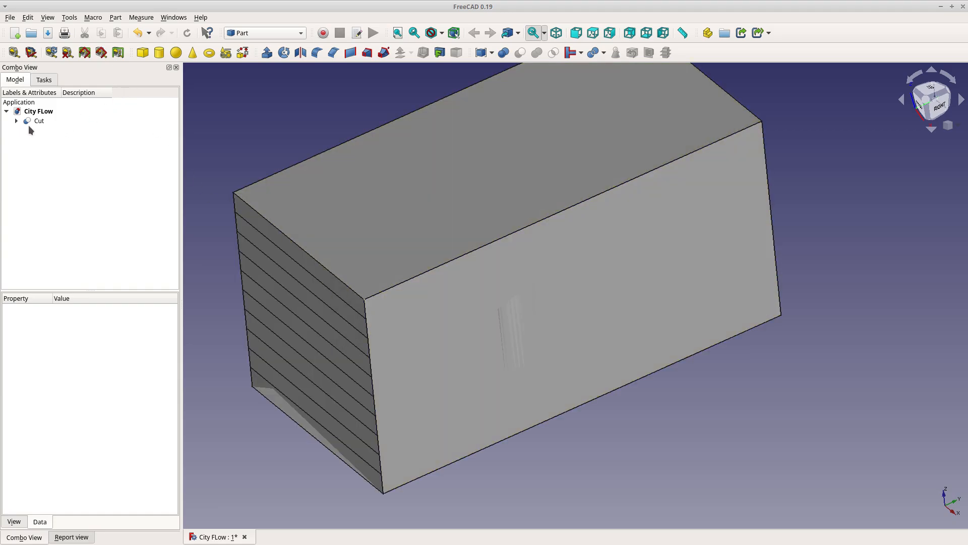
{"action": "left_click", "coordinate": [237, 35]}
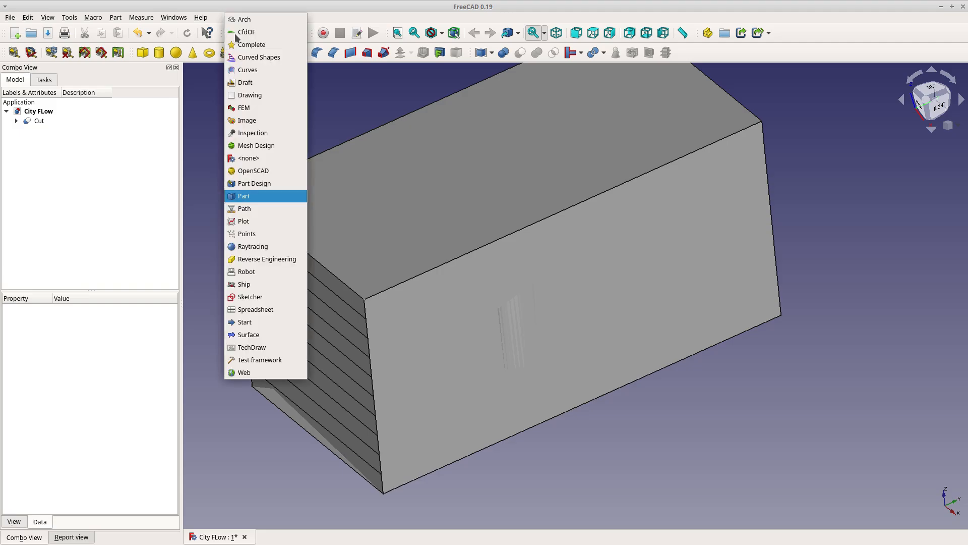
{"action": "left_click", "coordinate": [284, 33]}
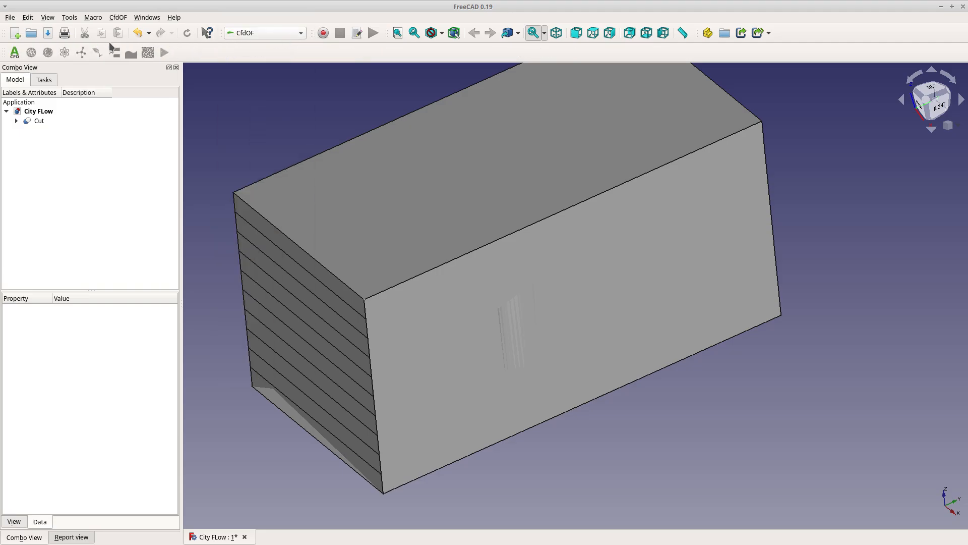
{"action": "left_click", "coordinate": [14, 52]}
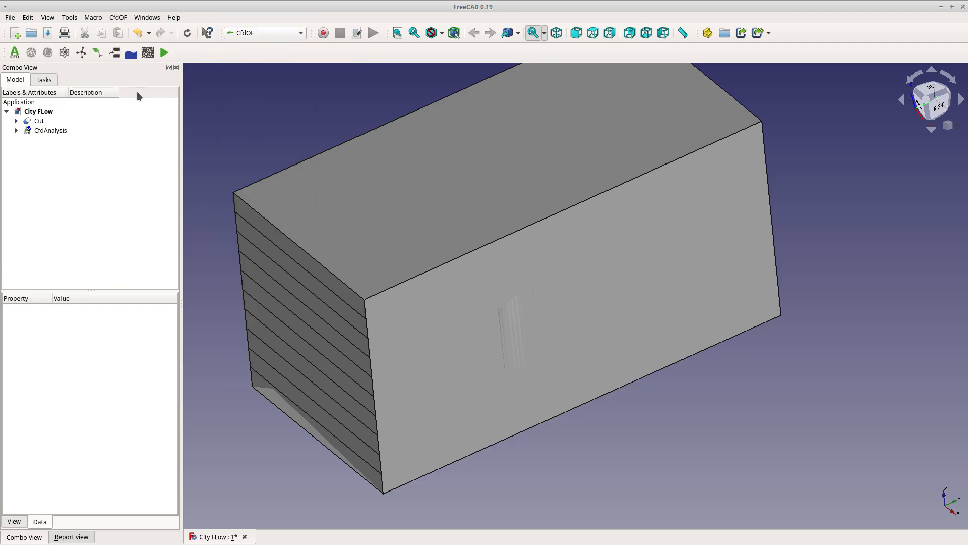
Open the physics model and fluid properties in turn, keeping viscous flow and Air, and accept each
{"action": "left_click", "coordinate": [16, 130]}
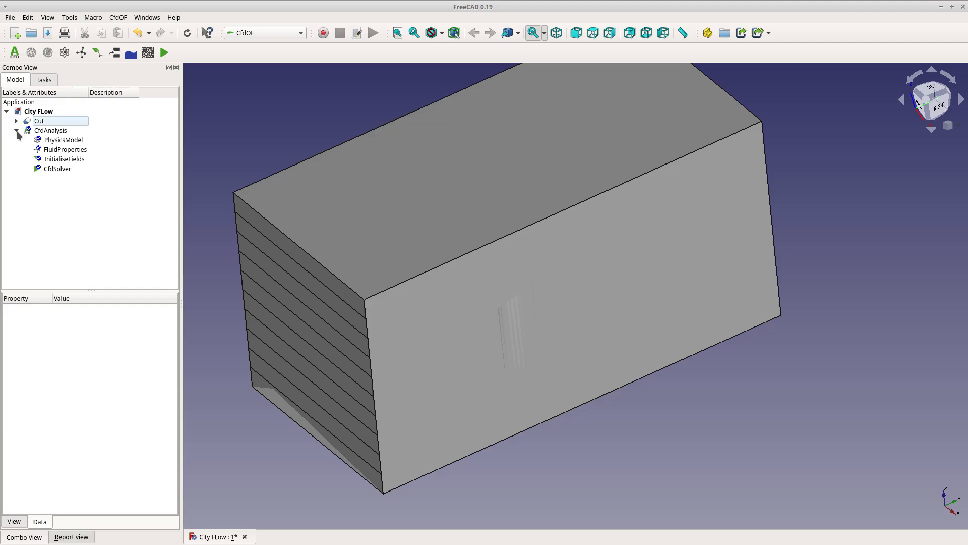
{"action": "double_click", "coordinate": [61, 141]}
{"action": "left_click", "coordinate": [21, 249]}
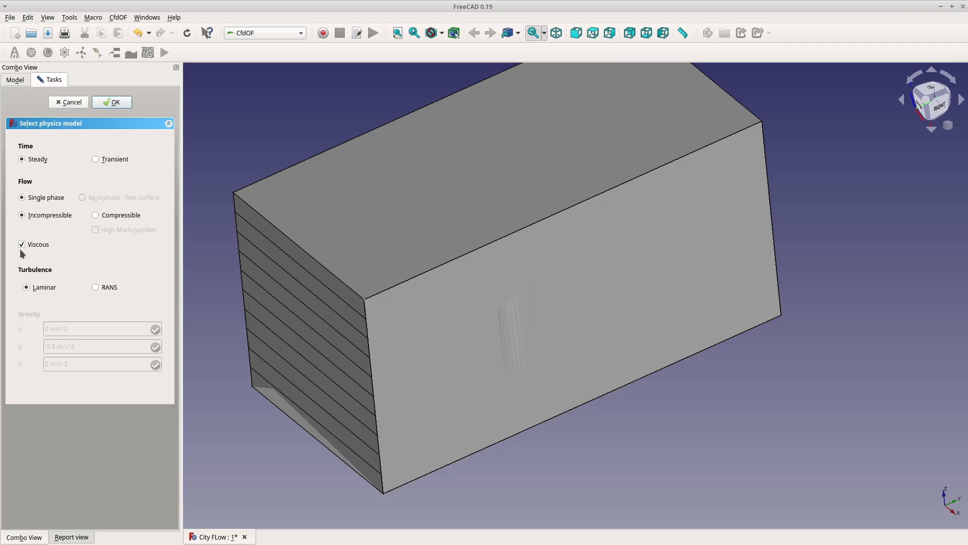
{"action": "left_click", "coordinate": [112, 102]}
{"action": "double_click", "coordinate": [79, 154]}
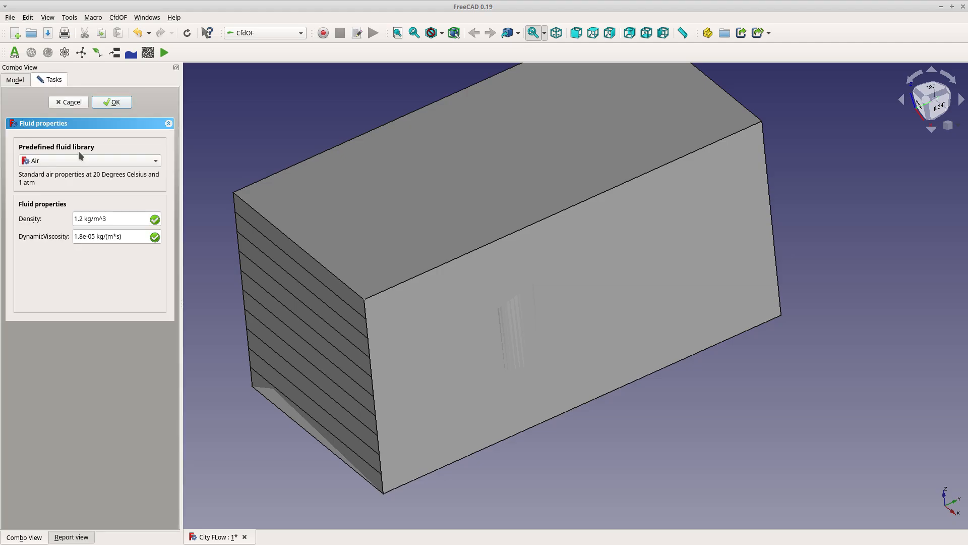
{"action": "left_click", "coordinate": [112, 102]}
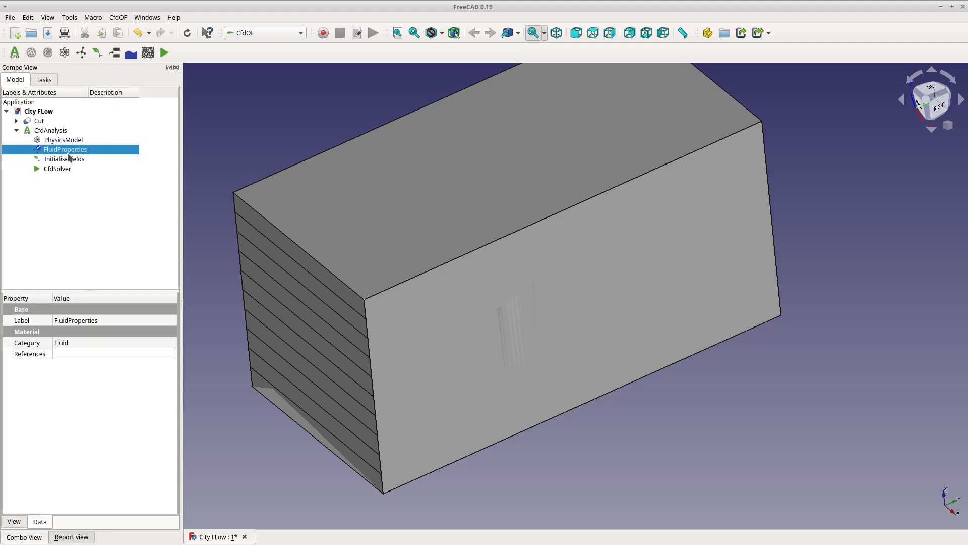
Initialise the flow field with specified velocity values and a specified pressure value
{"action": "double_click", "coordinate": [70, 157]}
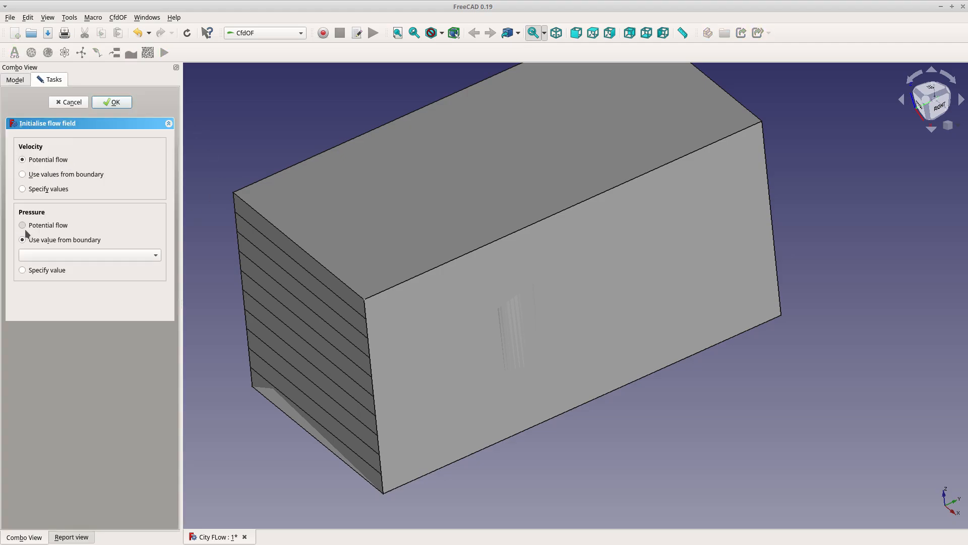
{"action": "left_click", "coordinate": [24, 227]}
{"action": "left_click", "coordinate": [22, 255]}
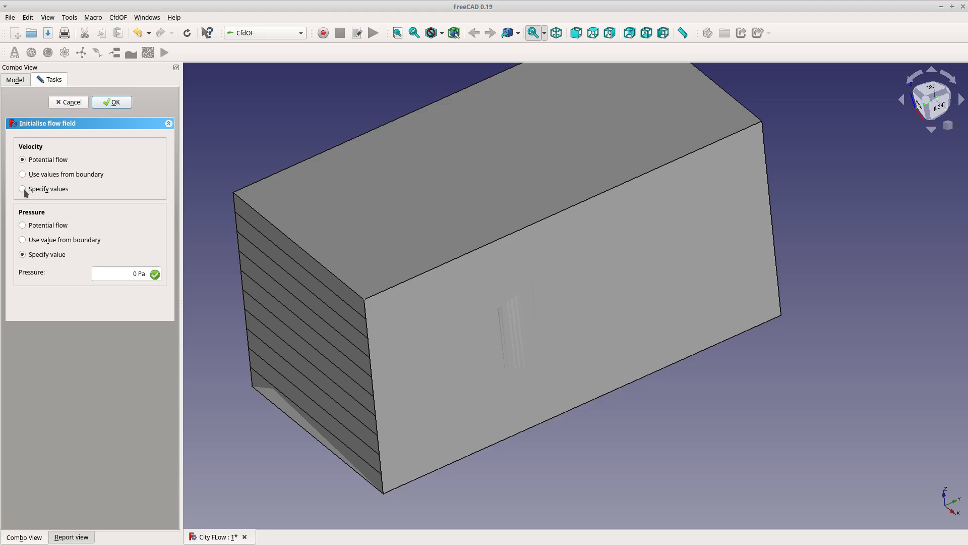
{"action": "left_click", "coordinate": [24, 189]}
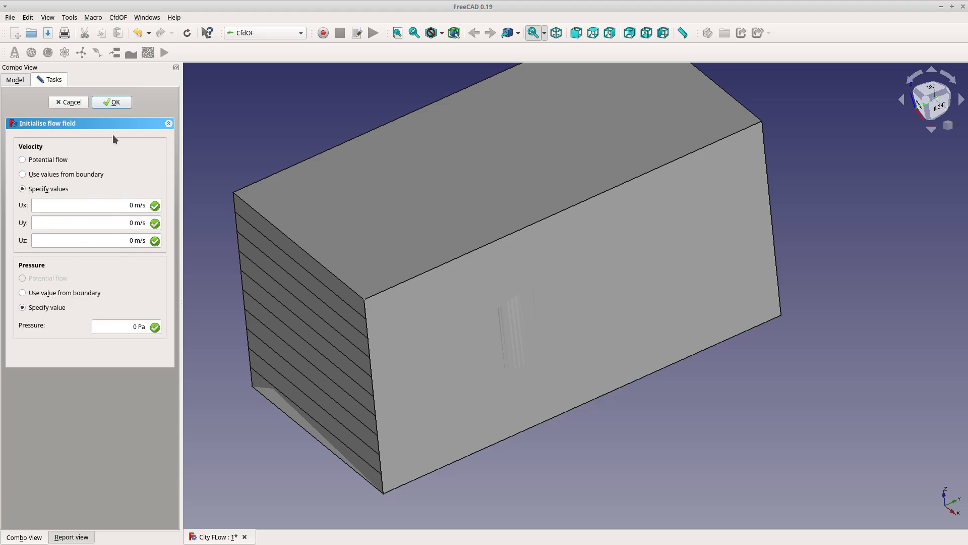
{"action": "left_click", "coordinate": [116, 102]}
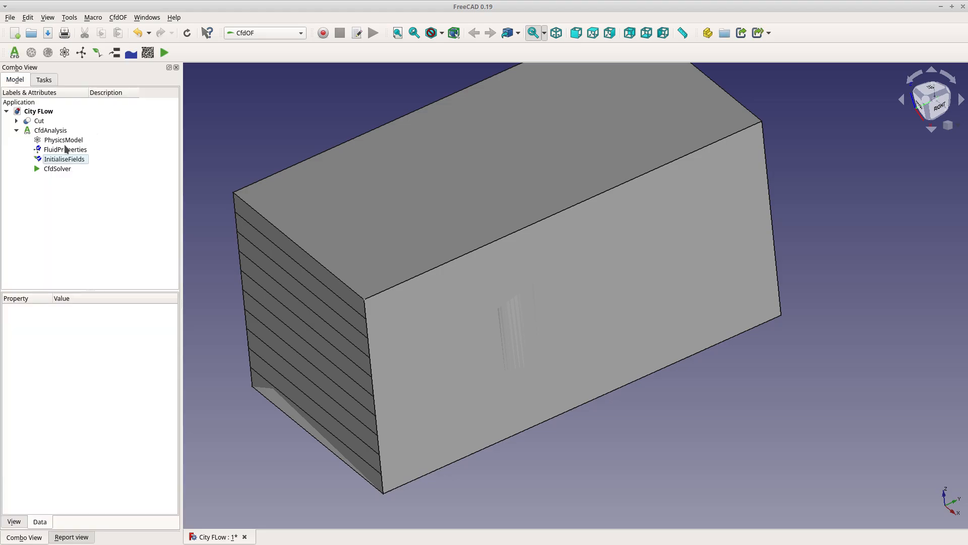
Create a CFD mesh for the Cut solid and set its base element size to 5 mm
{"action": "left_click", "coordinate": [49, 171]}
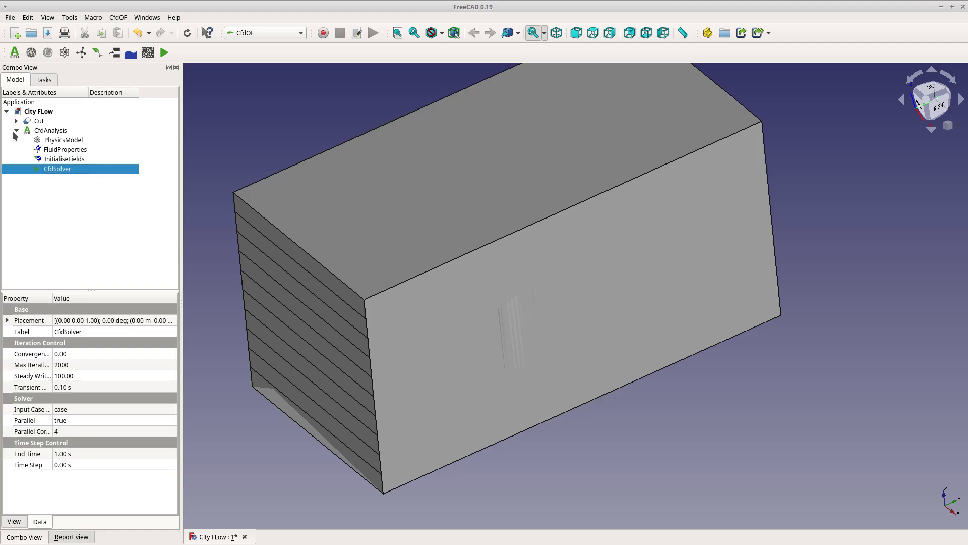
{"action": "left_click", "coordinate": [43, 121]}
{"action": "left_click", "coordinate": [31, 53]}
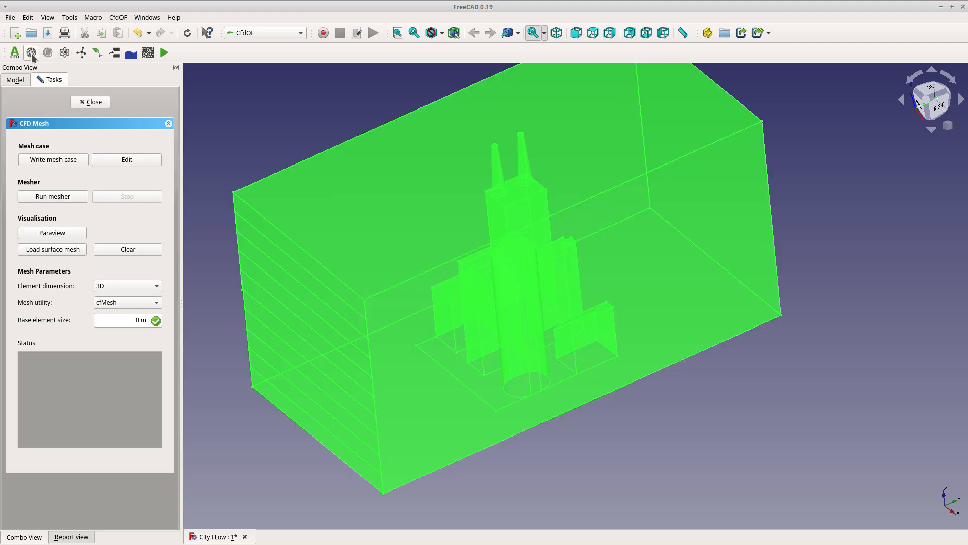
{"action": "left_click", "coordinate": [127, 321]}
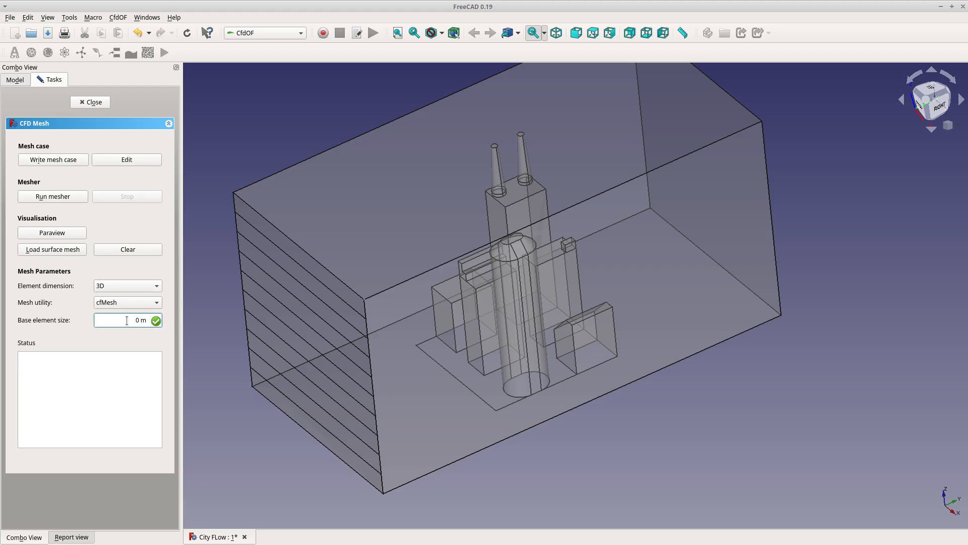
{"action": "key", "text": "Delete"}
{"action": "key", "text": "Delete"}
{"action": "type", "text": "5"}
{"action": "left_click", "coordinate": [102, 363]}
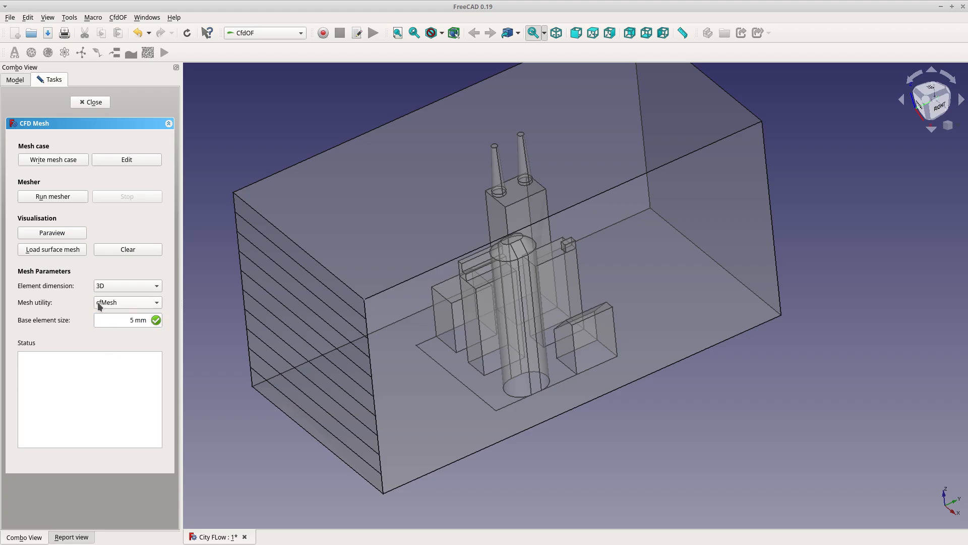
Write the mesh case and run the cfMesh mesher
{"action": "left_click", "coordinate": [51, 160]}
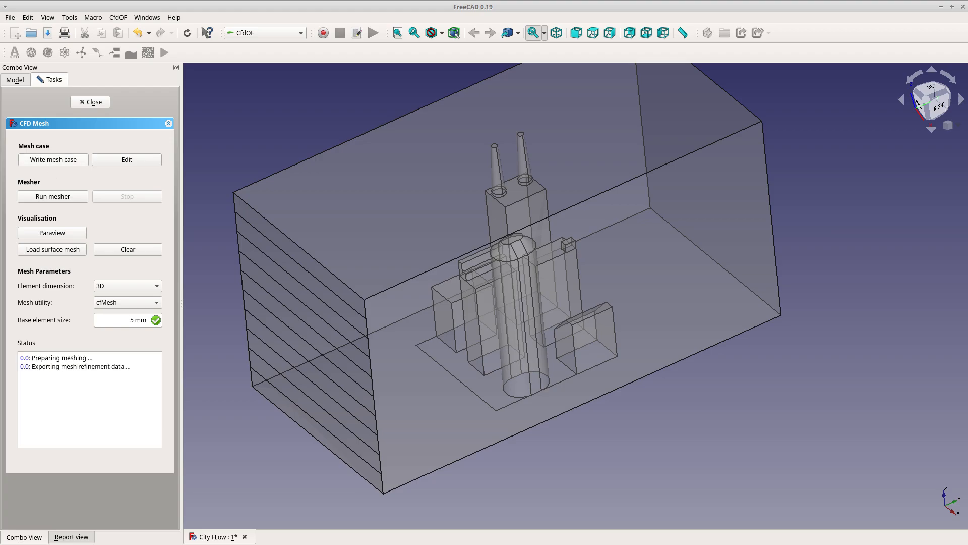
{"action": "left_click", "coordinate": [54, 197]}
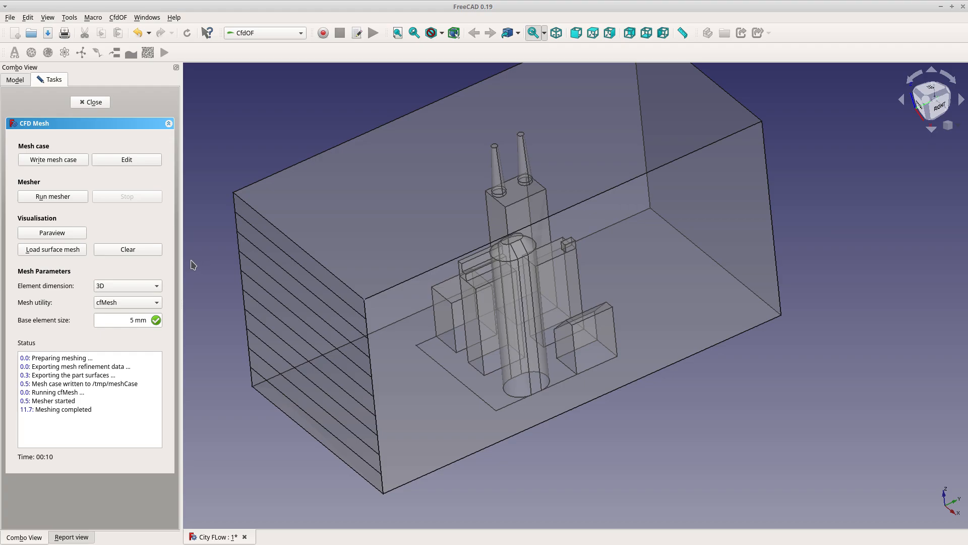
Load the surface mesh to inspect it, then close the mesh panel
{"action": "left_click", "coordinate": [61, 251]}
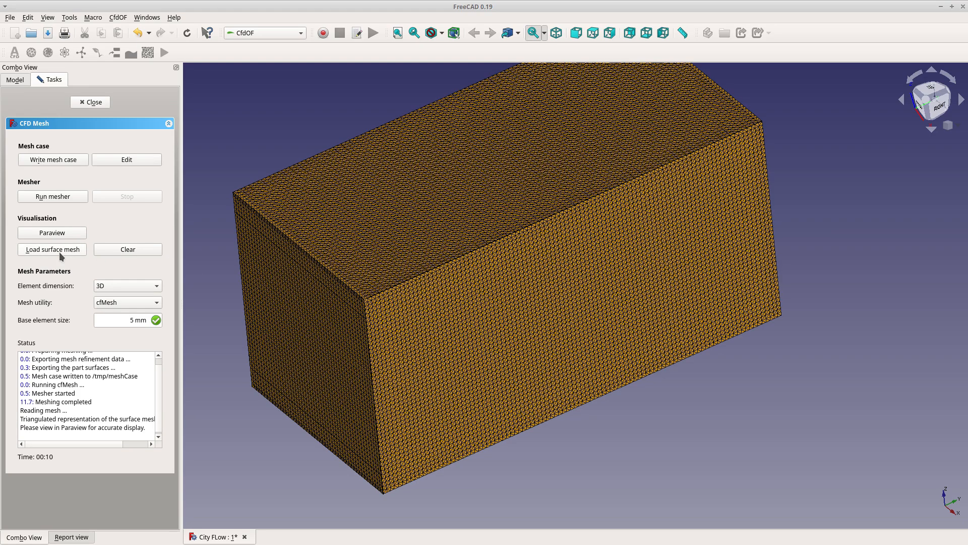
{"action": "middle_click_drag", "start_coordinate": [504, 383], "coordinate": [591, 341]}
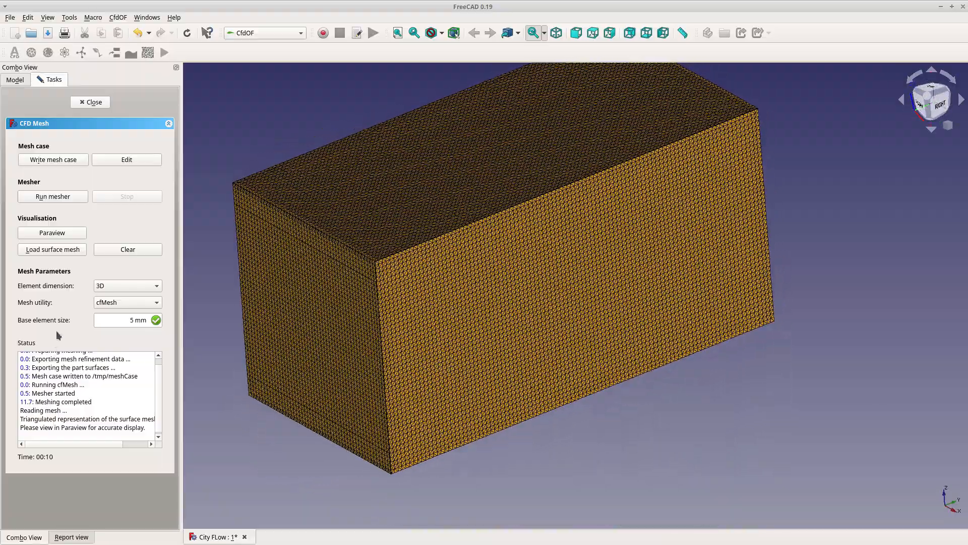
{"action": "left_click", "coordinate": [94, 102]}
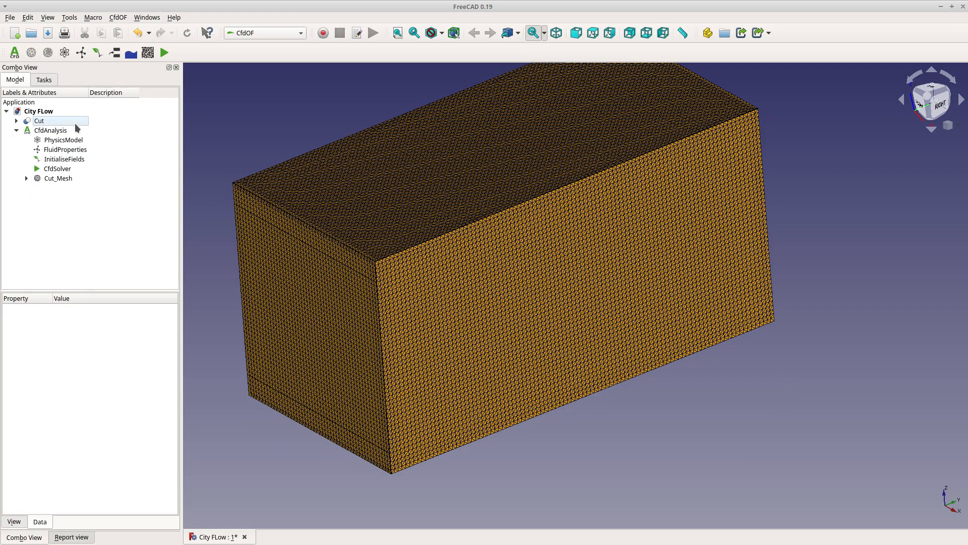
Hide the surface mesh visualisation object
{"action": "left_click", "coordinate": [27, 178]}
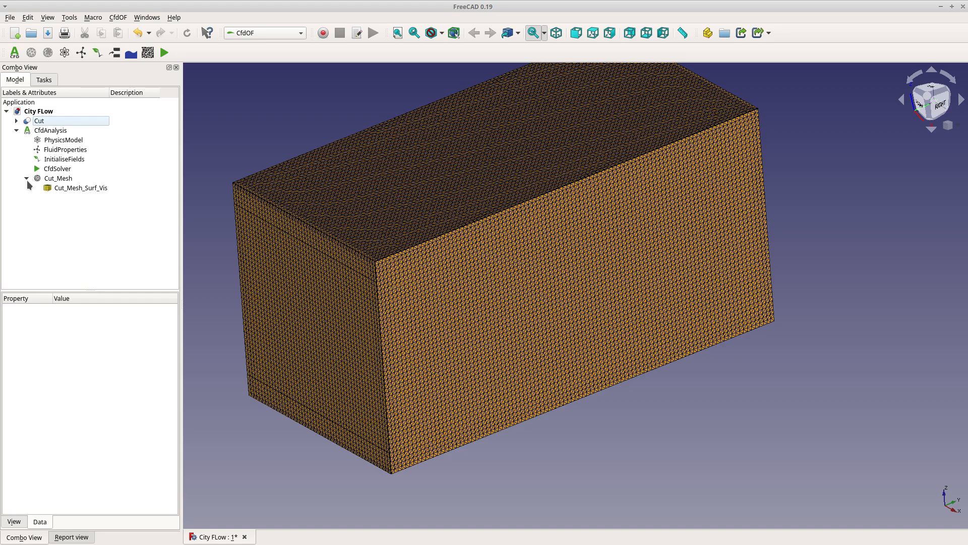
{"action": "left_click", "coordinate": [59, 189]}
{"action": "key", "text": "space"}
{"action": "left_click", "coordinate": [257, 150]}
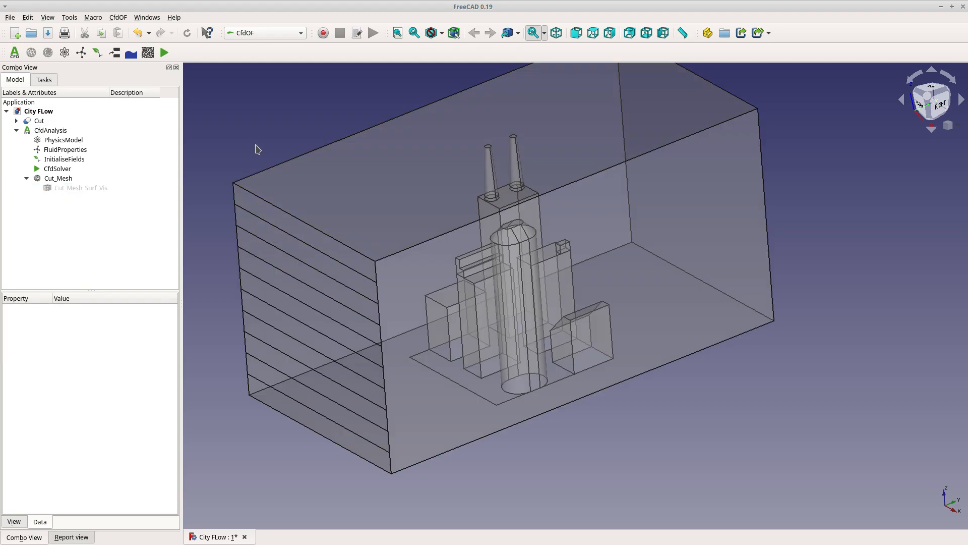
Select the thin end face at the bottom of the domain and add a boundary condition of type Inlet
{"action": "mouse_move", "coordinate": [627, 454]}
{"action": "middle_mouse_down"}
{"action": "mouse_move", "coordinate": [658, 444]}
{"action": "mouse_move", "coordinate": [634, 455]}
{"action": "mouse_move", "coordinate": [625, 445]}
{"action": "middle_mouse_up"}
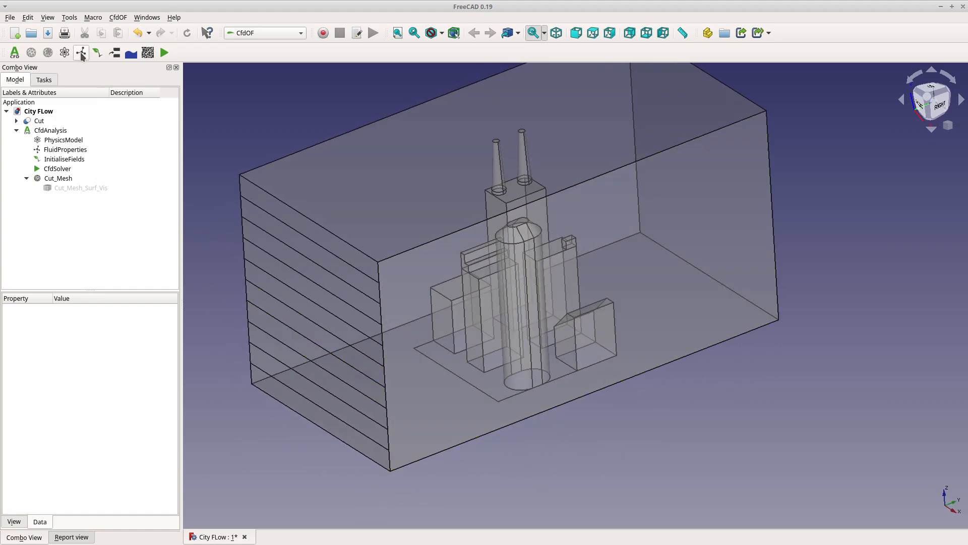
{"action": "left_click", "coordinate": [295, 415]}
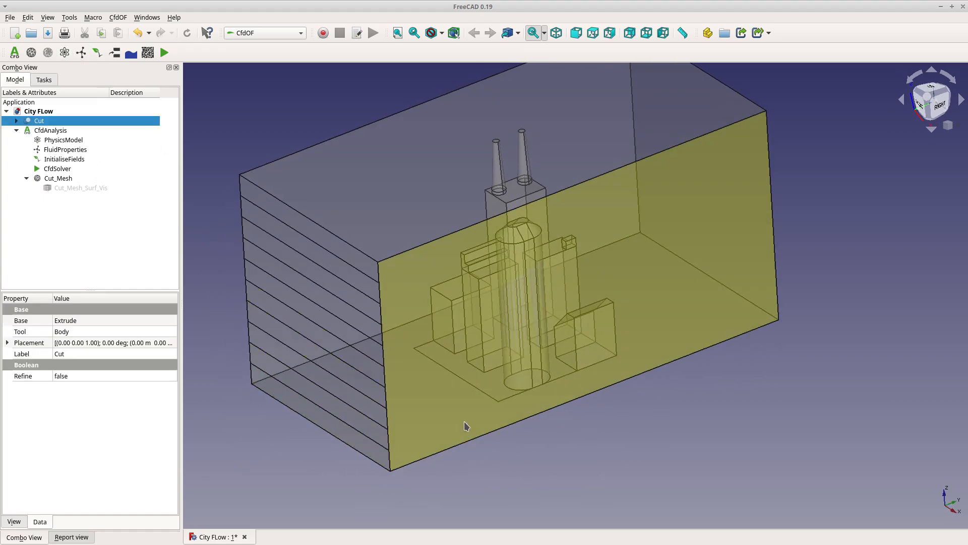
{"action": "left_click", "coordinate": [420, 214]}
{"action": "middle_click_drag", "start_coordinate": [361, 480], "coordinate": [352, 428]}
{"action": "left_click", "coordinate": [352, 428]}
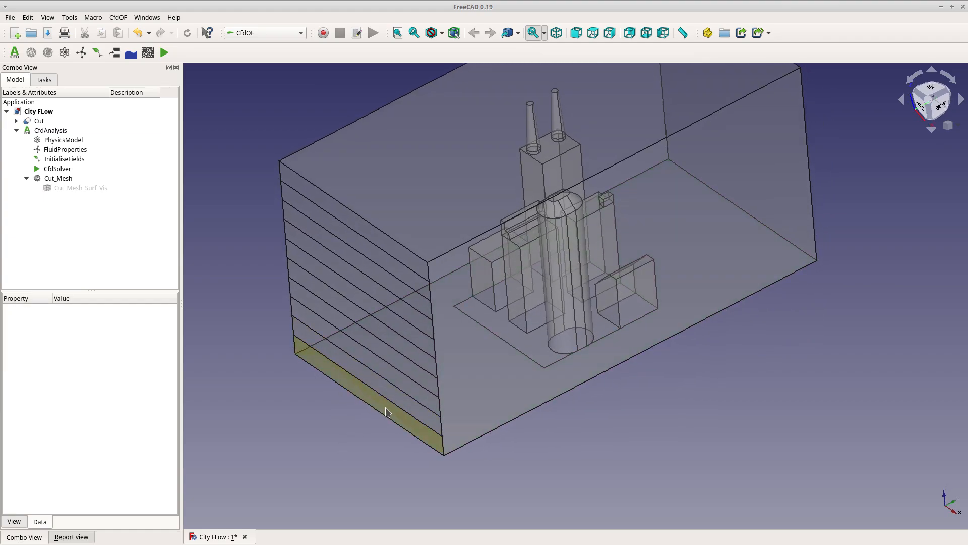
{"action": "left_click", "coordinate": [388, 412]}
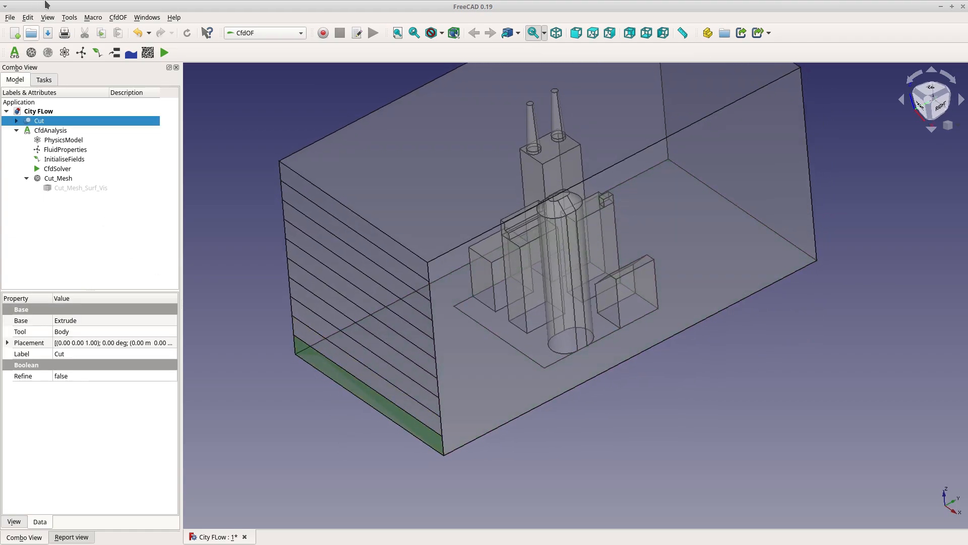
{"action": "left_click", "coordinate": [116, 53]}
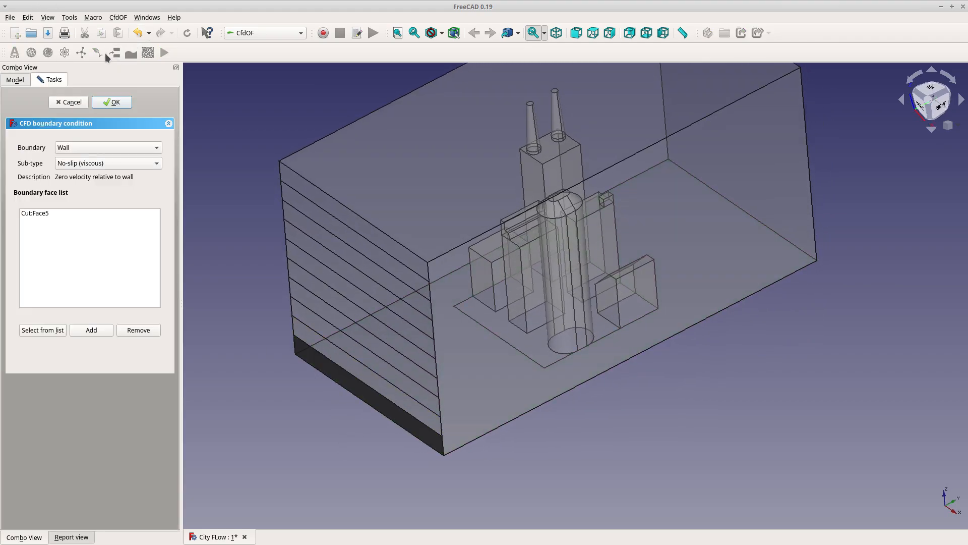
{"action": "left_click", "coordinate": [72, 148]}
{"action": "left_click", "coordinate": [90, 160]}
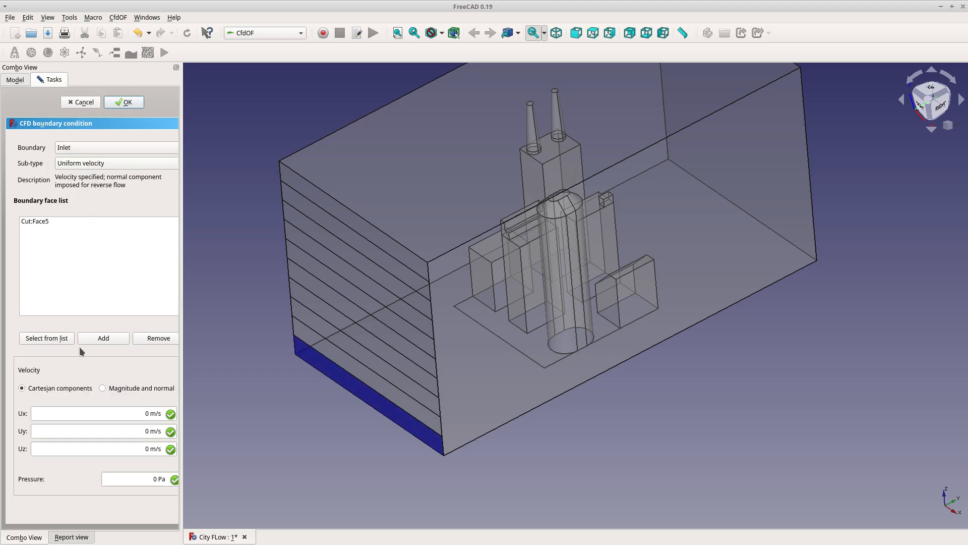
Set the inlet velocity Uy to 0.001 m/s and the pressure to 10000 Pa, then accept
{"action": "left_click", "coordinate": [100, 430]}
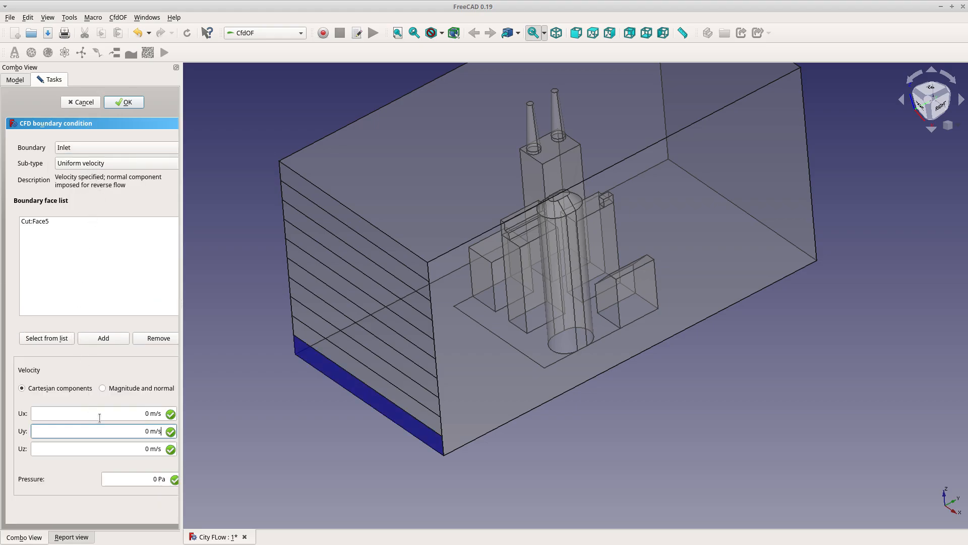
{"action": "type", "text": "1"}
{"action": "left_click", "coordinate": [145, 485]}
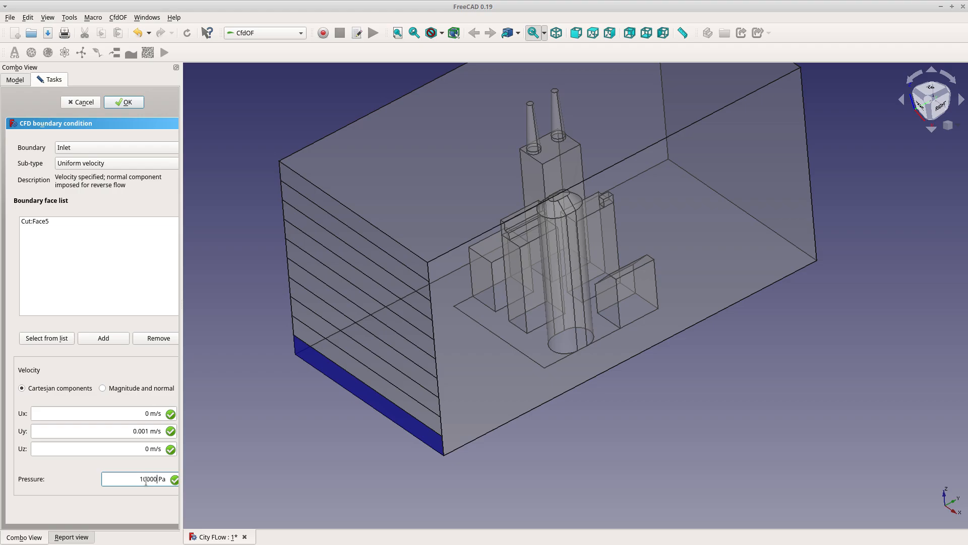
{"action": "left_click", "coordinate": [90, 478]}
{"action": "left_click", "coordinate": [127, 103]}
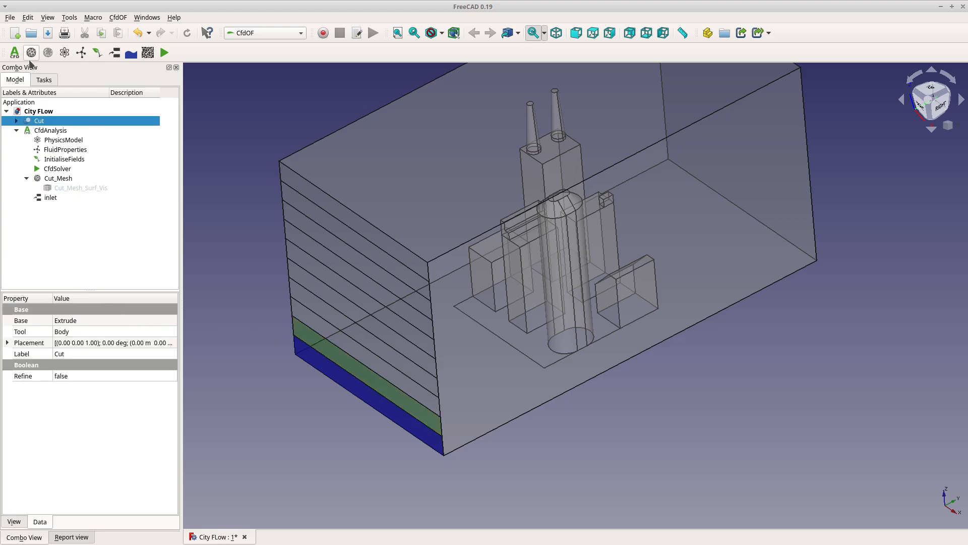
Create a second CFD analysis
{"action": "left_click", "coordinate": [15, 53]}
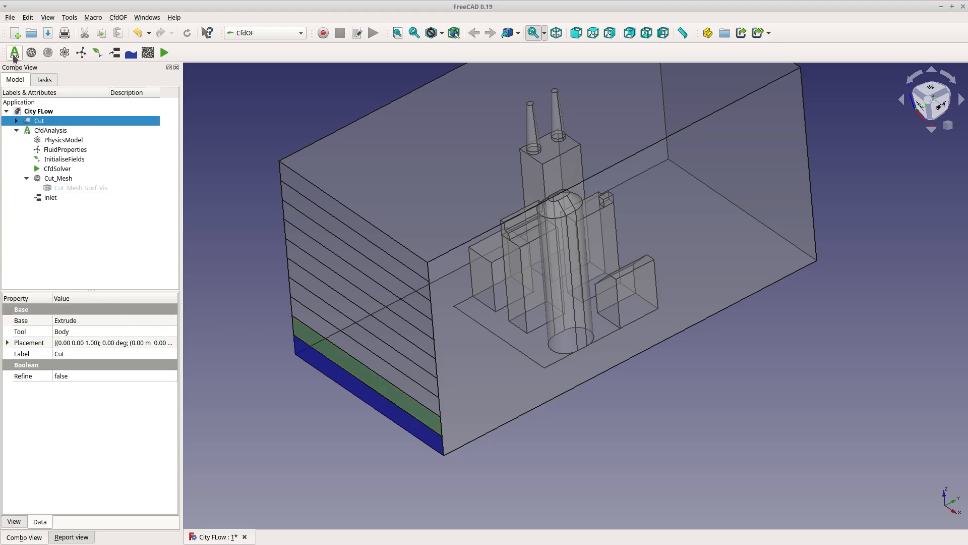
Select the second end-face strip from the bottom, add an Inlet boundary condition, enter its Uy velocity, and accept
{"action": "left_click", "coordinate": [93, 244]}
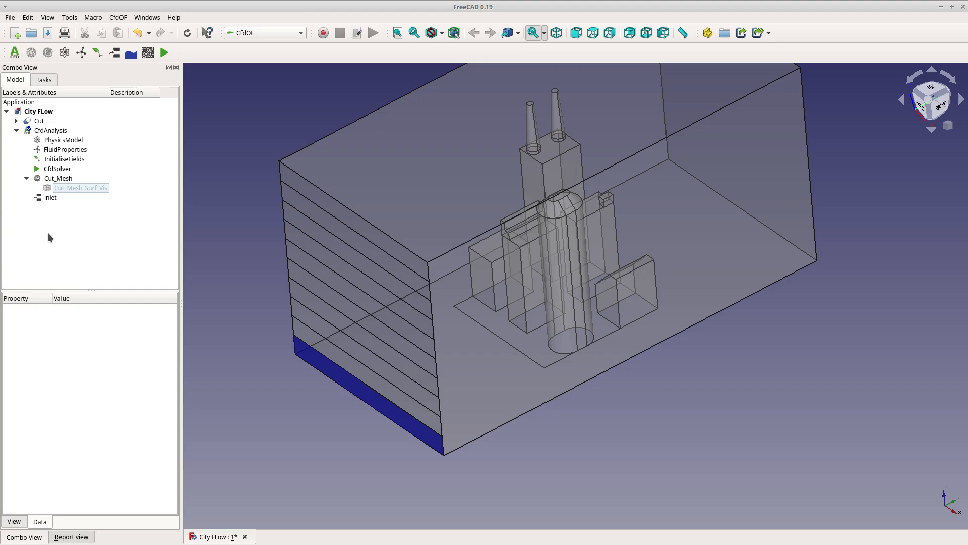
{"action": "left_click", "coordinate": [379, 381]}
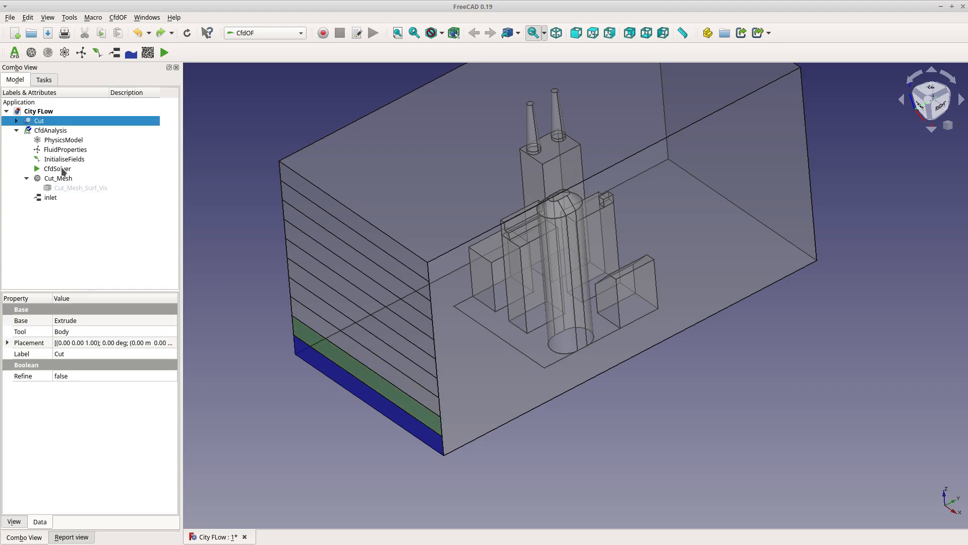
{"action": "left_click", "coordinate": [115, 52]}
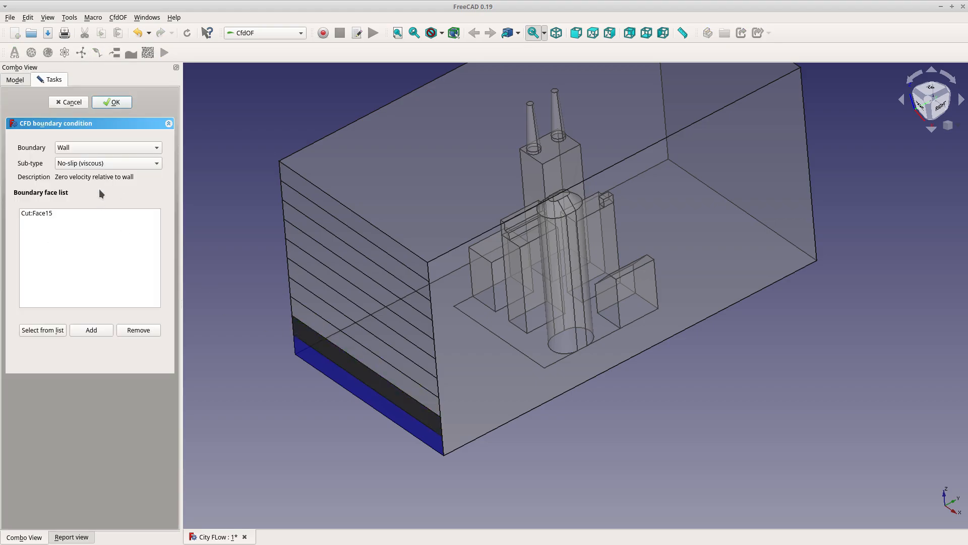
{"action": "left_click", "coordinate": [99, 157]}
{"action": "left_click", "coordinate": [91, 158]}
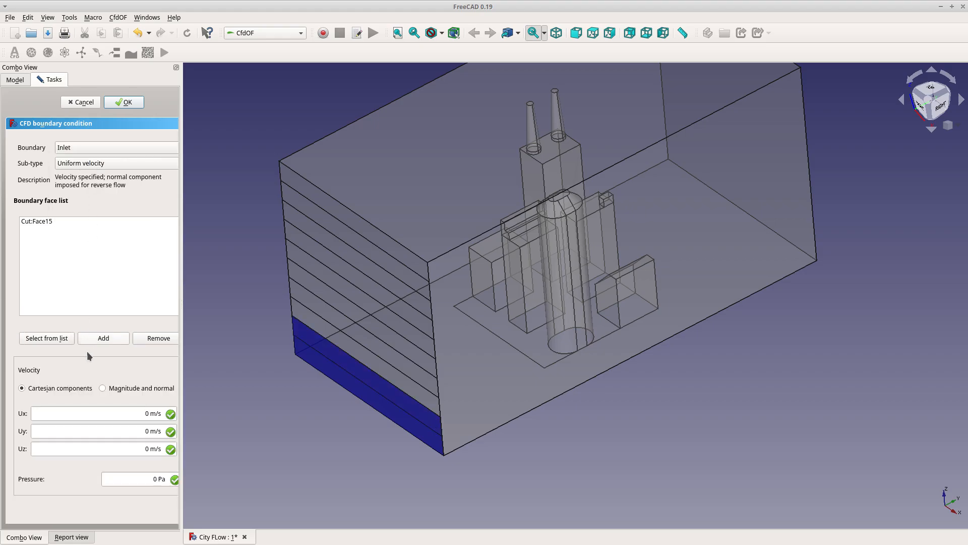
{"action": "left_click", "coordinate": [140, 431]}
{"action": "type", "text": "000"}
{"action": "left_click", "coordinate": [124, 103]}
Add an Inlet boundary on the third strip with pressure 10000 Pa and Uy 3 m/s
{"action": "left_click", "coordinate": [336, 342]}
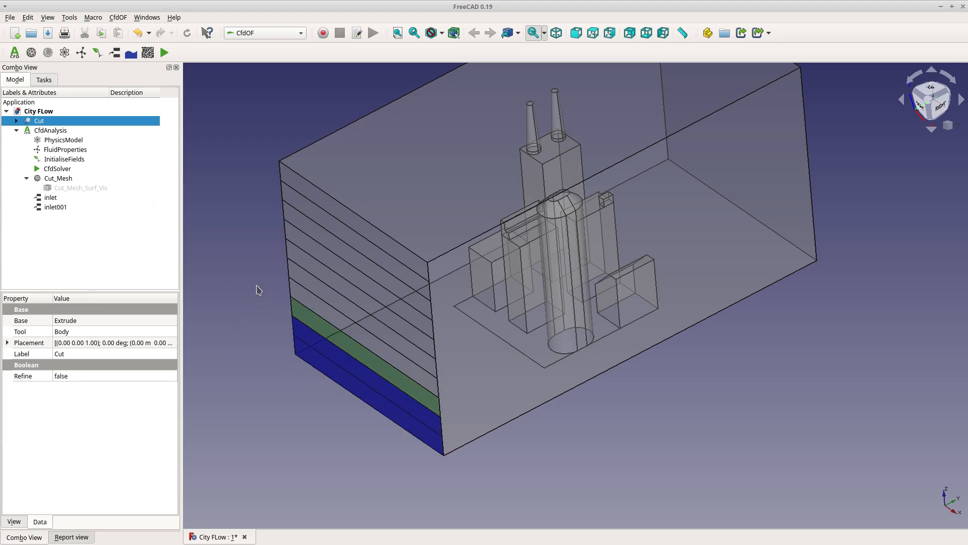
{"action": "left_click", "coordinate": [115, 52]}
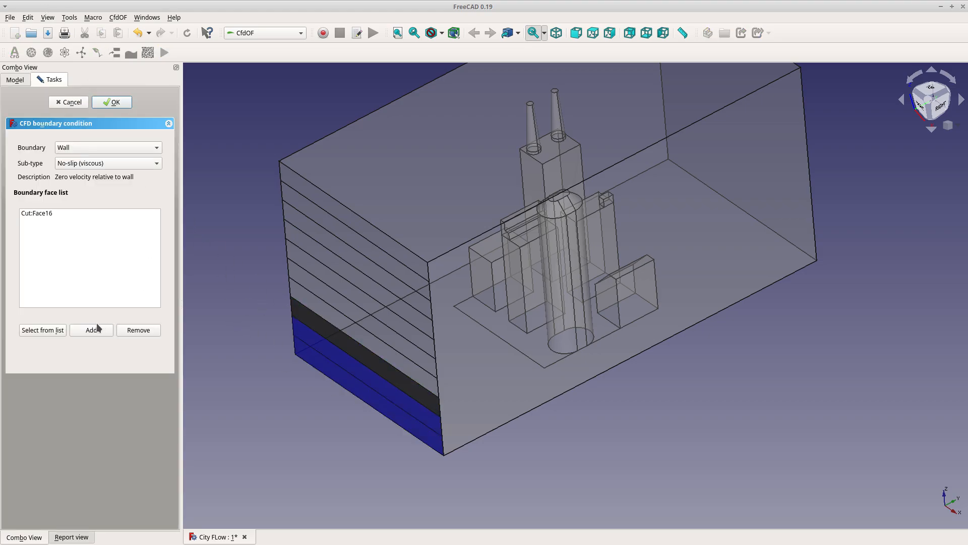
{"action": "left_click", "coordinate": [86, 149]}
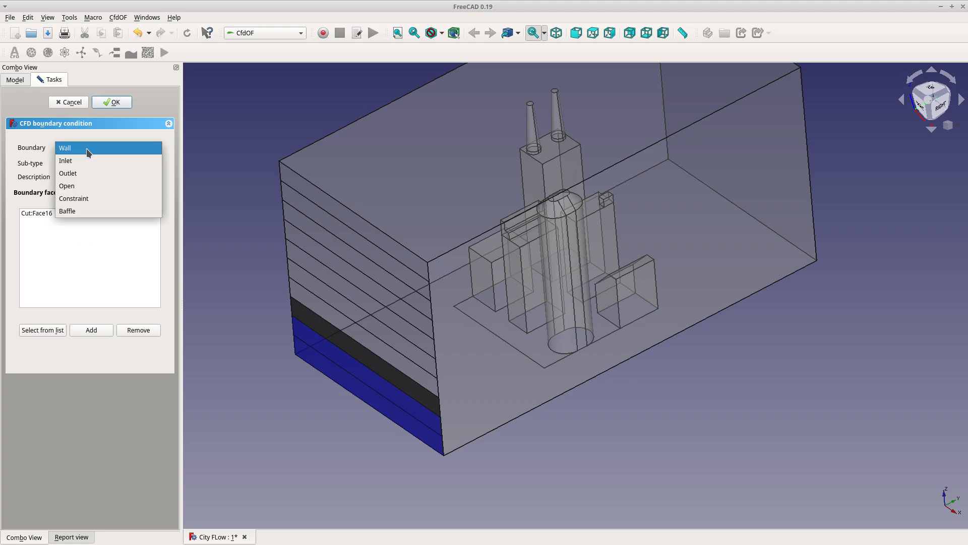
{"action": "left_click", "coordinate": [85, 162]}
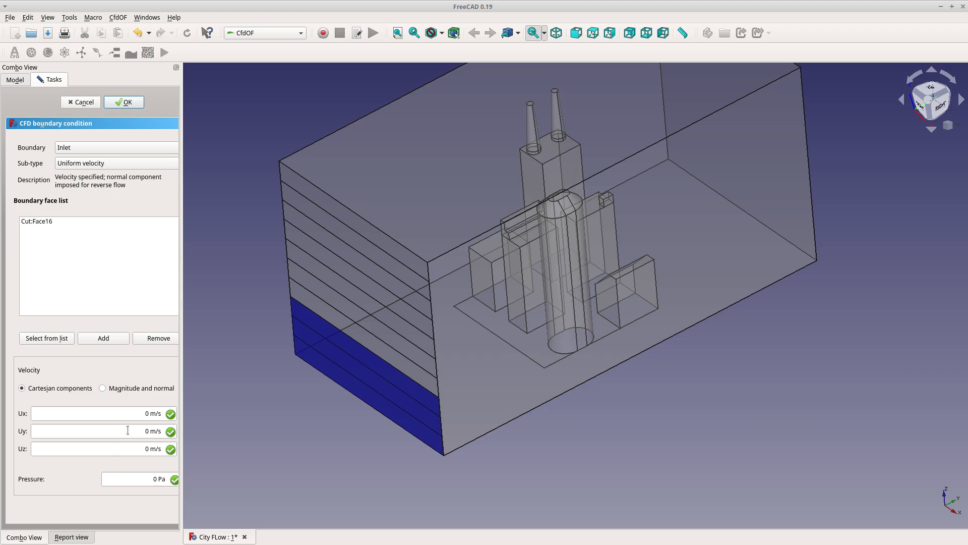
{"action": "left_click", "coordinate": [140, 475]}
{"action": "type", "text": "10000"}
{"action": "left_click", "coordinate": [129, 430]}
{"action": "key", "text": "Delete"}
{"action": "type", "text": "3"}
{"action": "left_click", "coordinate": [110, 255]}
{"action": "left_click", "coordinate": [124, 102]}
Add an Inlet boundary on the fourth strip with Uy 4 m/s and pressure 10000 Pa
{"action": "left_click", "coordinate": [252, 368]}
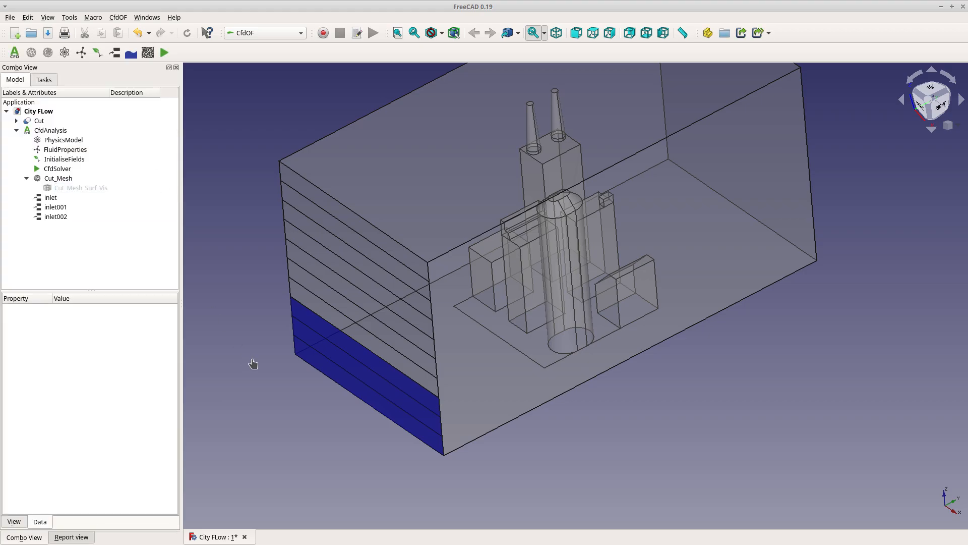
{"action": "left_click", "coordinate": [346, 331]}
{"action": "left_click", "coordinate": [114, 53]}
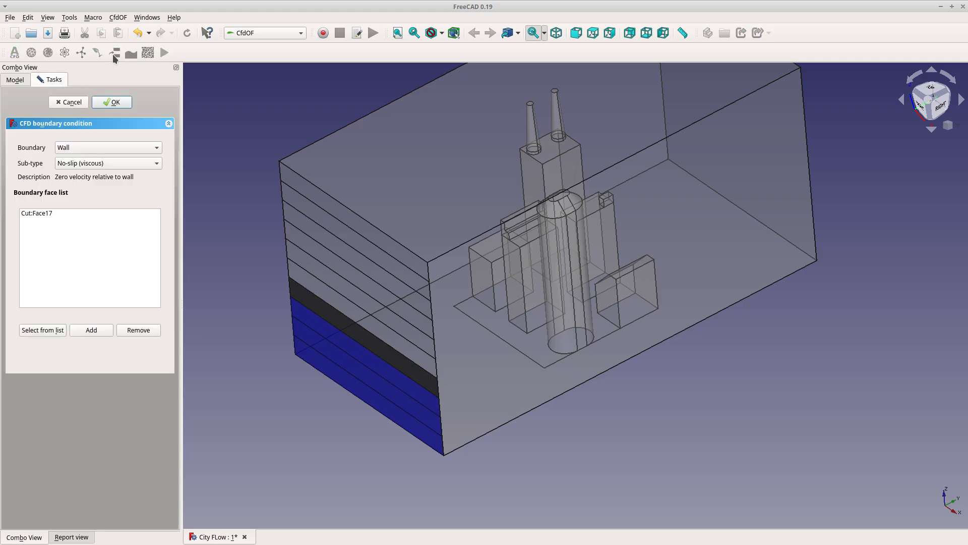
{"action": "left_click", "coordinate": [86, 153]}
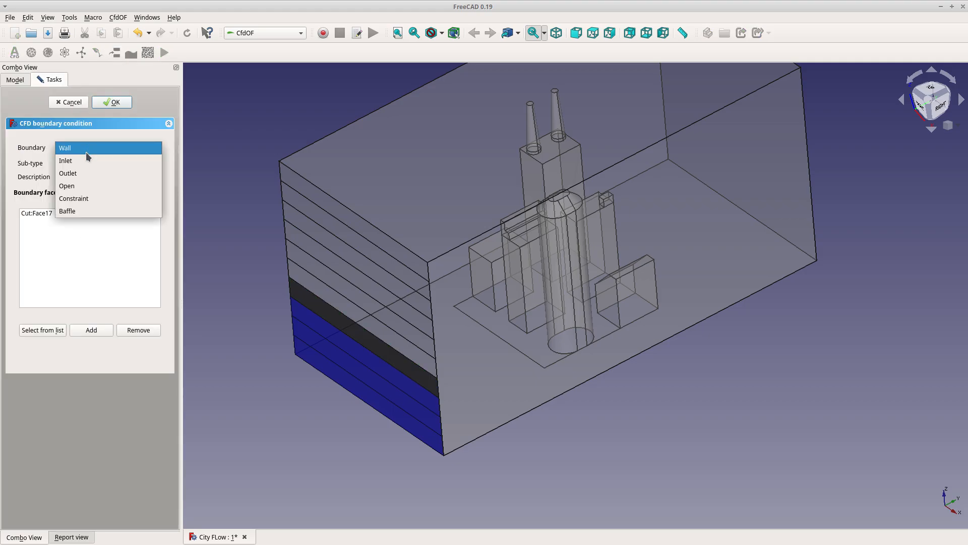
{"action": "left_click", "coordinate": [85, 159]}
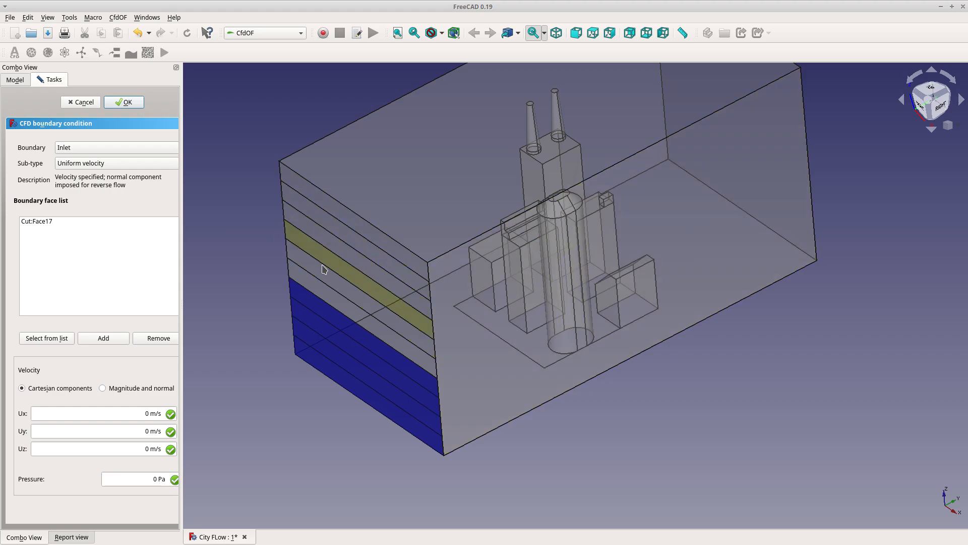
{"action": "left_click", "coordinate": [79, 431]}
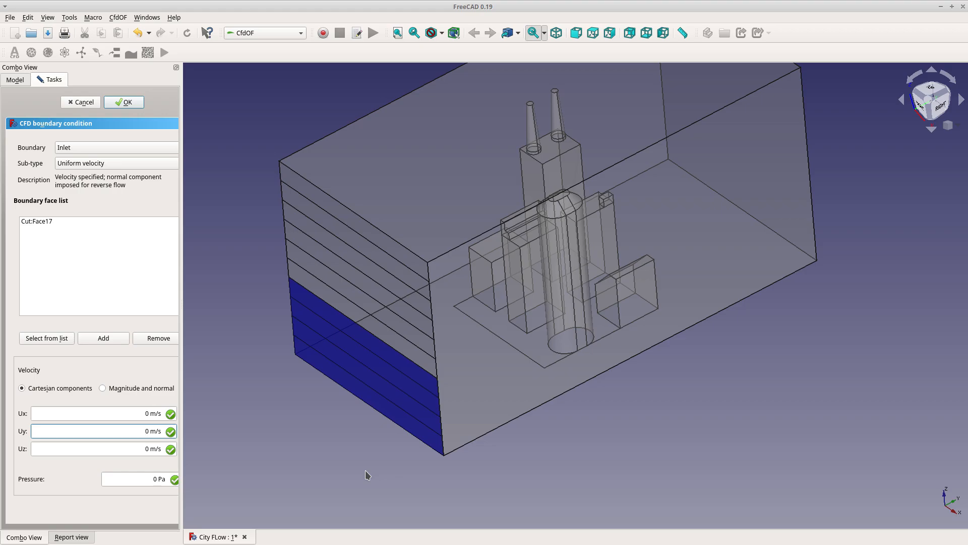
{"action": "key", "text": "Delete"}
{"action": "type", "text": "4"}
{"action": "left_click", "coordinate": [145, 475]}
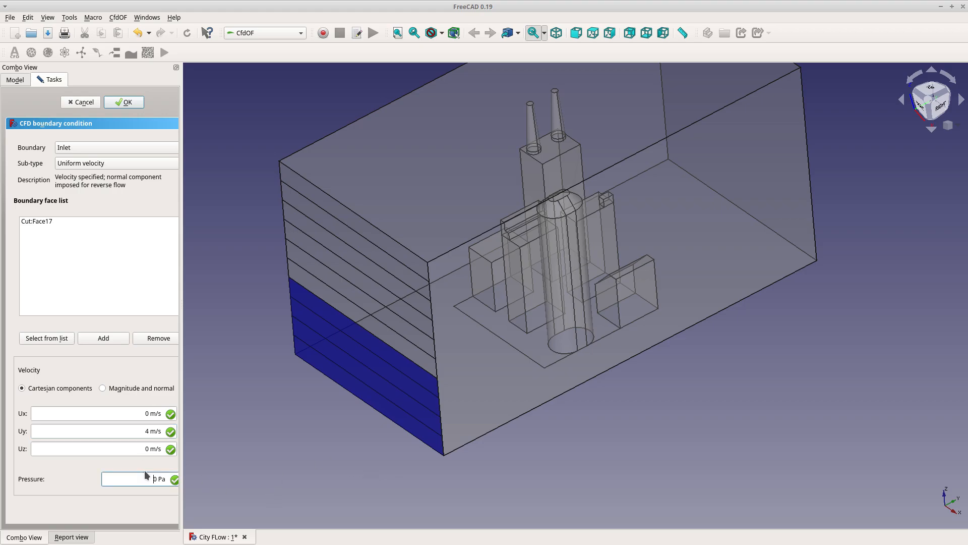
{"action": "type", "text": "10000"}
{"action": "left_click", "coordinate": [114, 266]}
{"action": "left_click", "coordinate": [128, 102]}
Add an Inlet boundary on the fifth strip with Uy 5 m/s and pressure 10000 Pa
{"action": "left_click", "coordinate": [313, 300]}
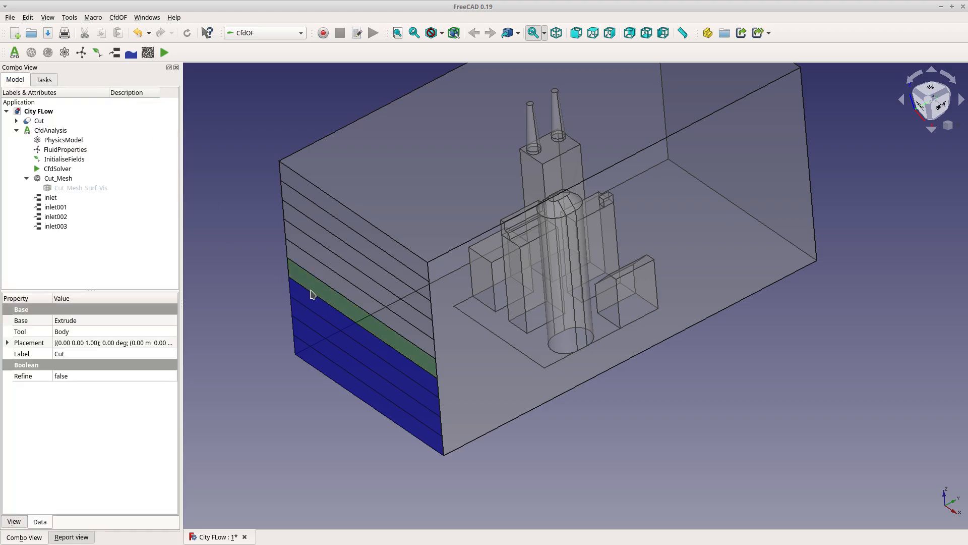
{"action": "left_click", "coordinate": [118, 55]}
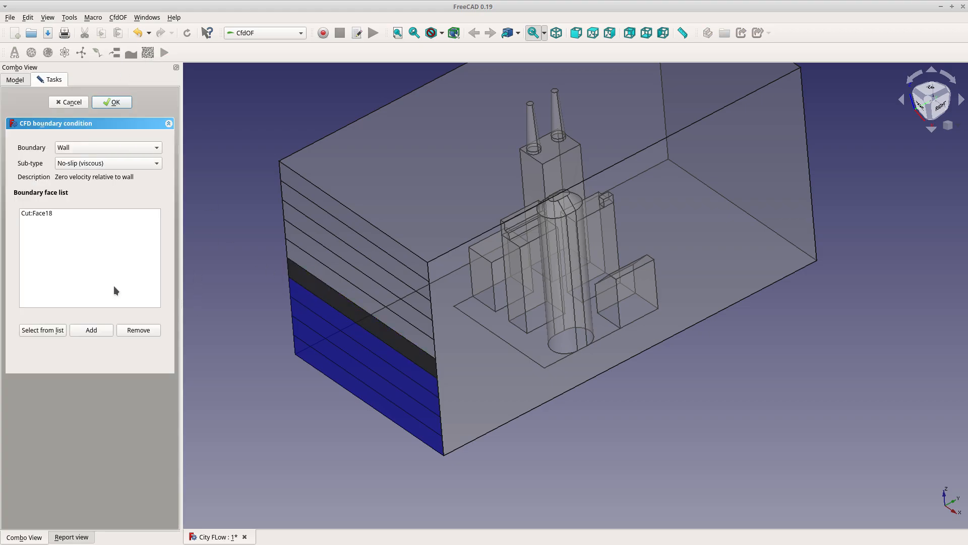
{"action": "left_click", "coordinate": [101, 147]}
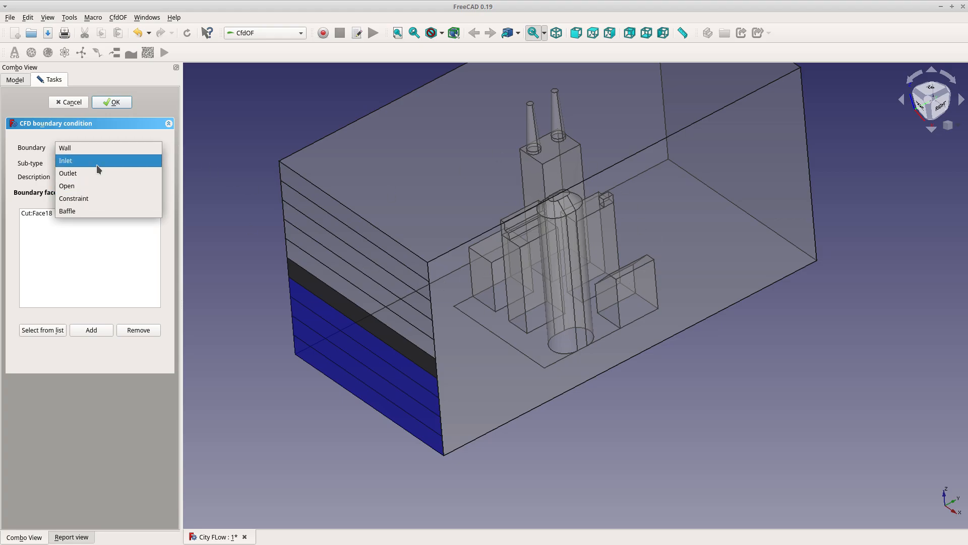
{"action": "left_click", "coordinate": [95, 161]}
{"action": "left_click", "coordinate": [126, 434]}
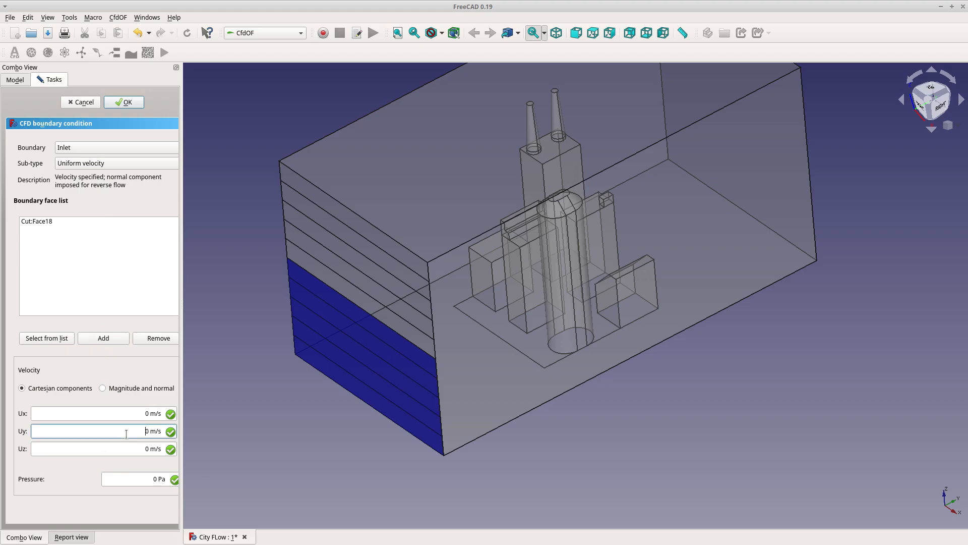
{"action": "key", "text": "Delete"}
{"action": "type", "text": "6"}
{"action": "key", "text": "BackSpace"}
{"action": "type", "text": "5"}
{"action": "left_click", "coordinate": [140, 477]}
{"action": "type", "text": "10000"}
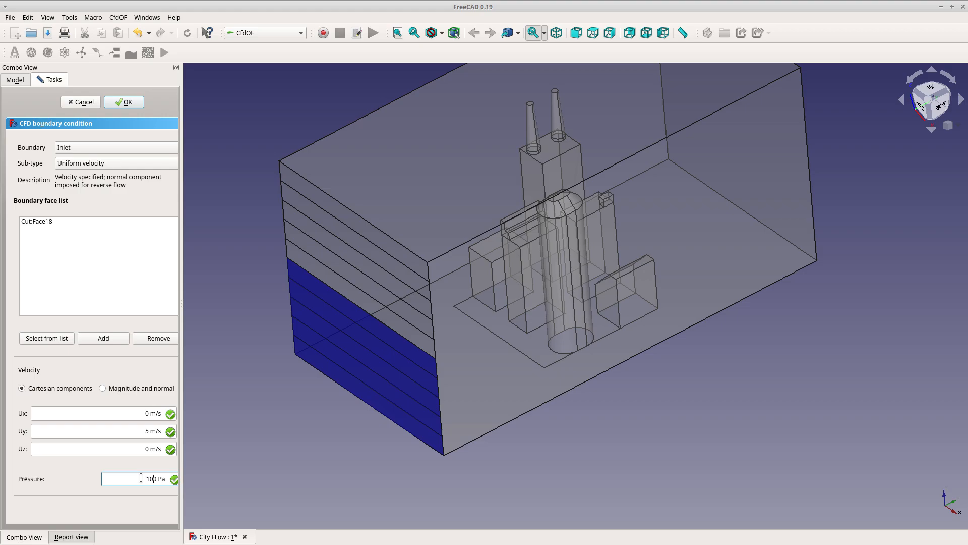
{"action": "key", "text": "Tab"}
{"action": "left_click", "coordinate": [123, 103]}
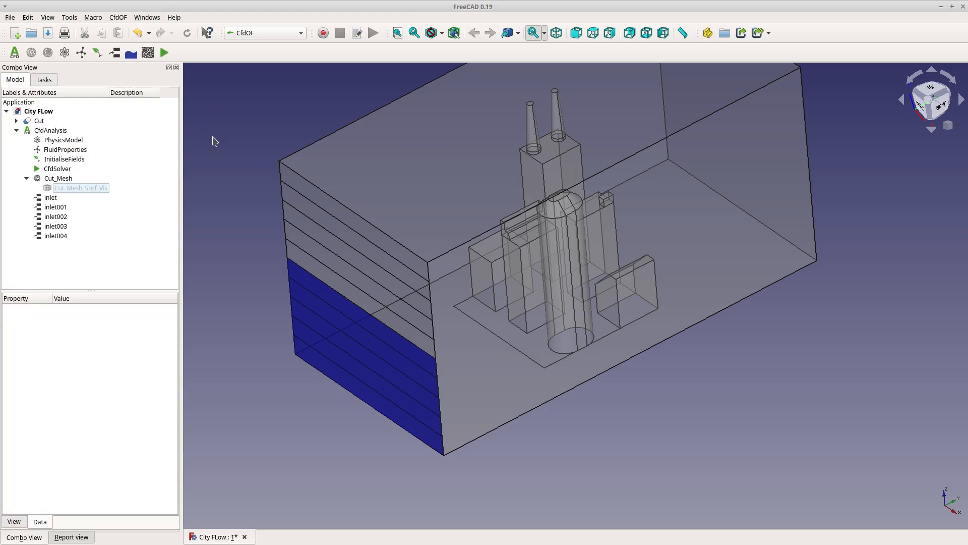
Add an Inlet boundary on the sixth strip with Uy 7 m/s and pressure 10000 Pa
{"action": "left_click", "coordinate": [414, 345]}
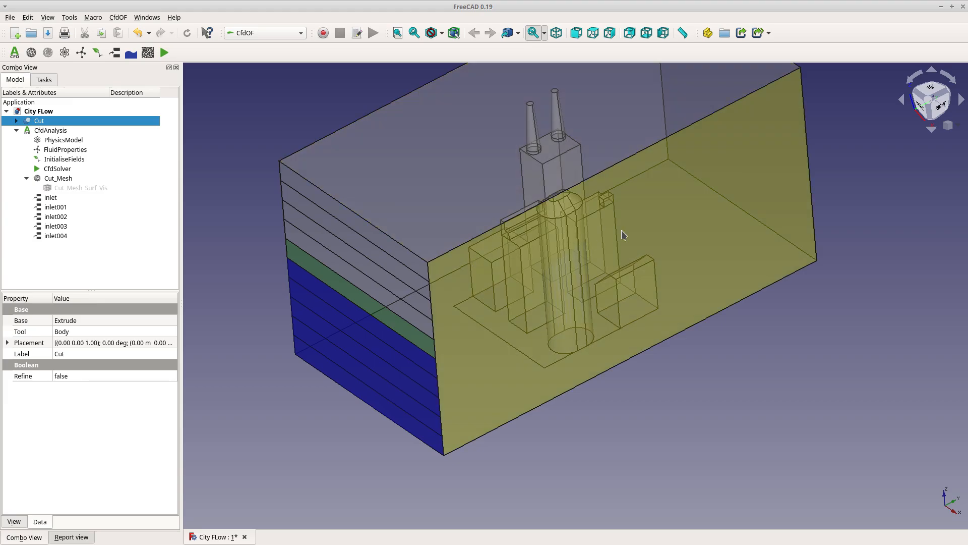
{"action": "left_click", "coordinate": [114, 53]}
{"action": "left_click", "coordinate": [147, 146]}
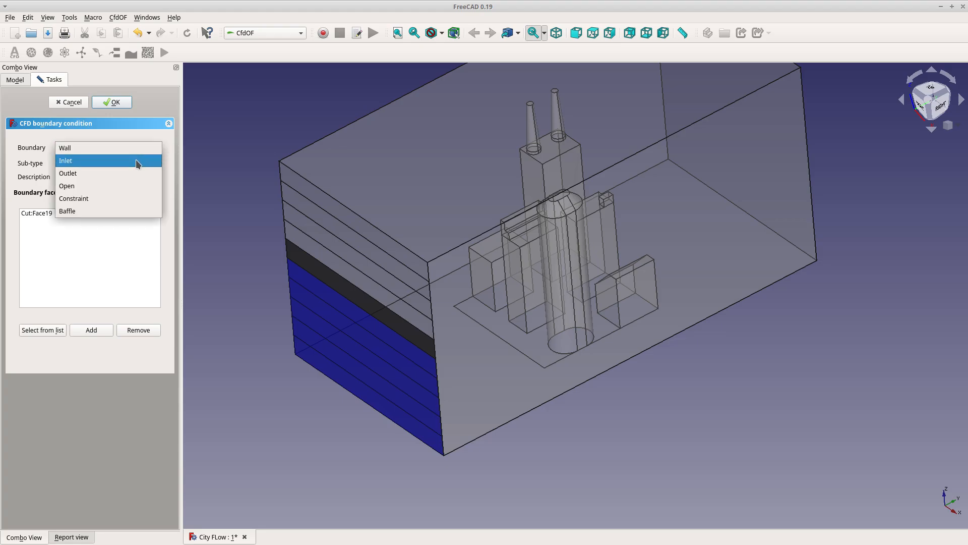
{"action": "left_click", "coordinate": [137, 162]}
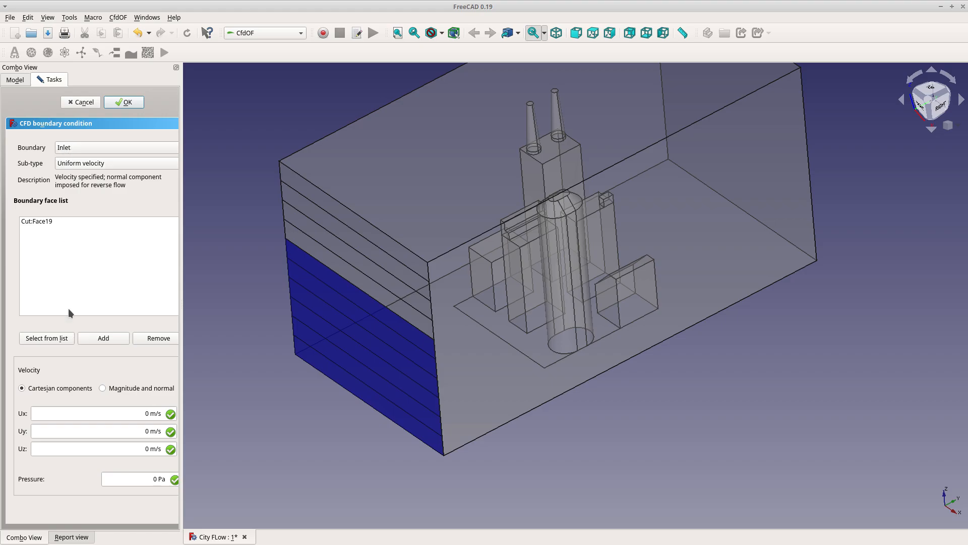
{"action": "left_click", "coordinate": [135, 432]}
{"action": "type", "text": "7"}
{"action": "left_click", "coordinate": [142, 484]}
{"action": "type", "text": "10000"}
{"action": "left_click", "coordinate": [122, 100]}
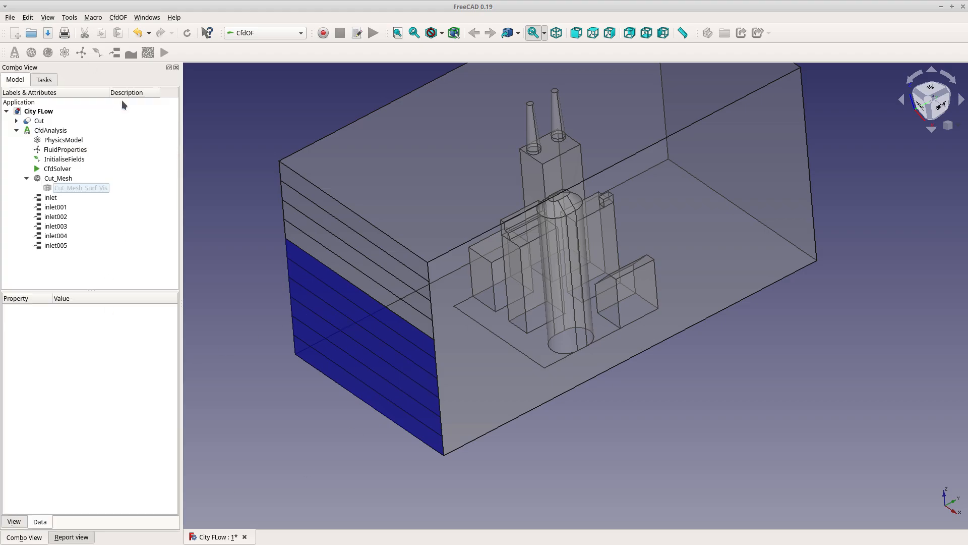
Add an Inlet boundary on the seventh strip with Uy 8 m/s and pressure 10000 Pa
{"action": "left_click", "coordinate": [360, 278]}
{"action": "left_click", "coordinate": [114, 53]}
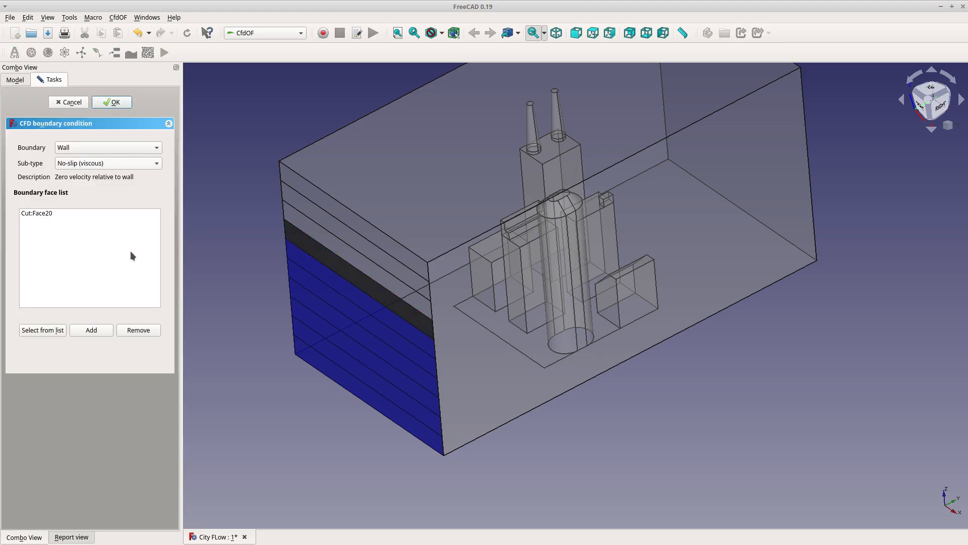
{"action": "left_click", "coordinate": [98, 149]}
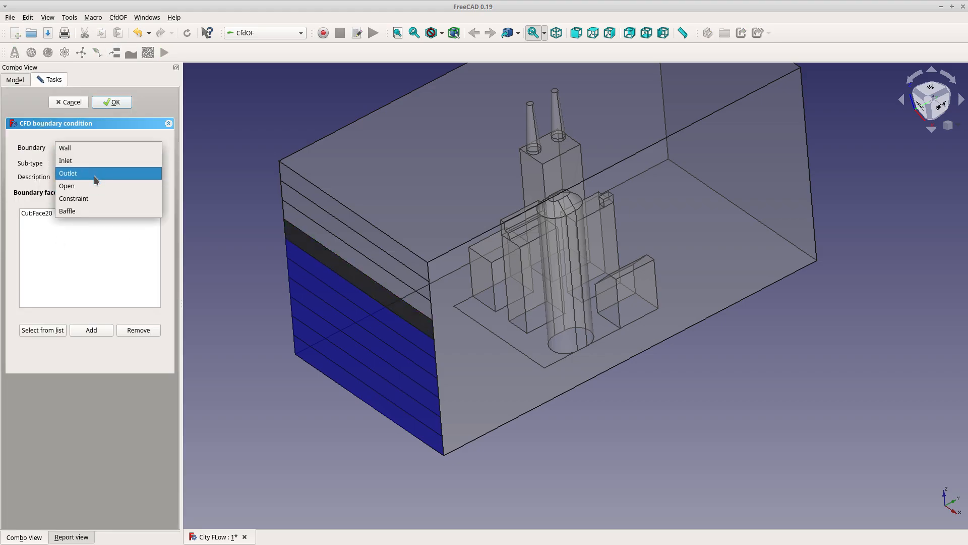
{"action": "left_click", "coordinate": [92, 164]}
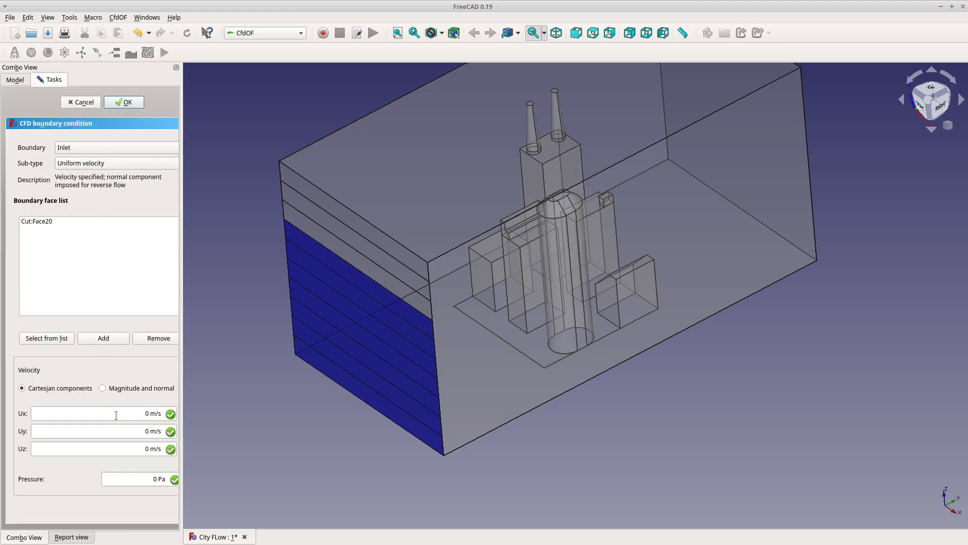
{"action": "left_click", "coordinate": [127, 432]}
{"action": "key", "text": "Delete"}
{"action": "type", "text": "8"}
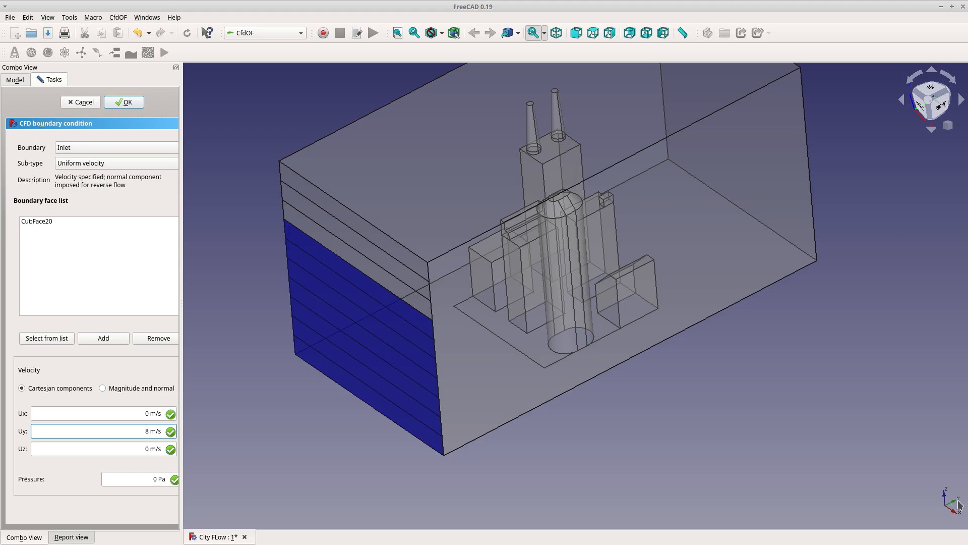
{"action": "left_click", "coordinate": [156, 479]}
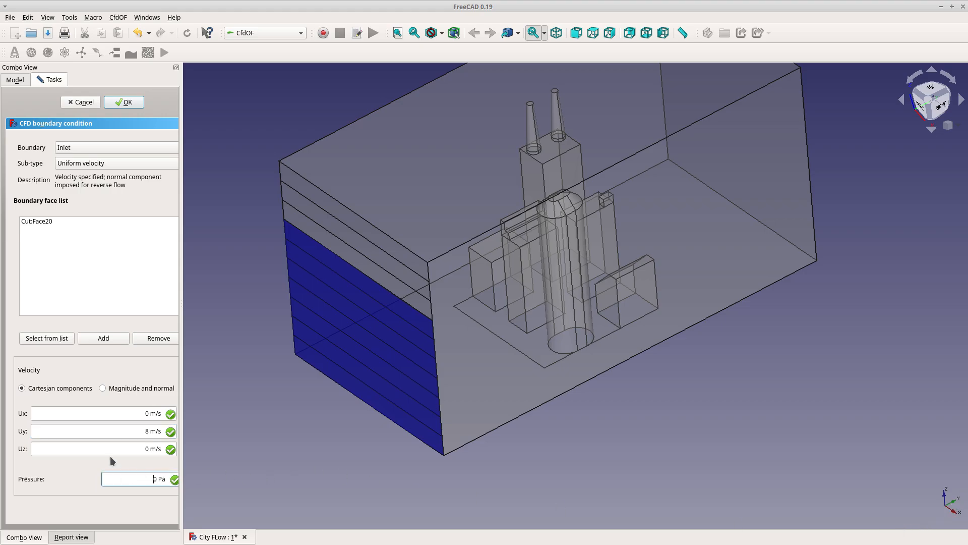
{"action": "type", "text": "10000"}
{"action": "left_click", "coordinate": [63, 305]}
{"action": "left_click", "coordinate": [117, 102]}
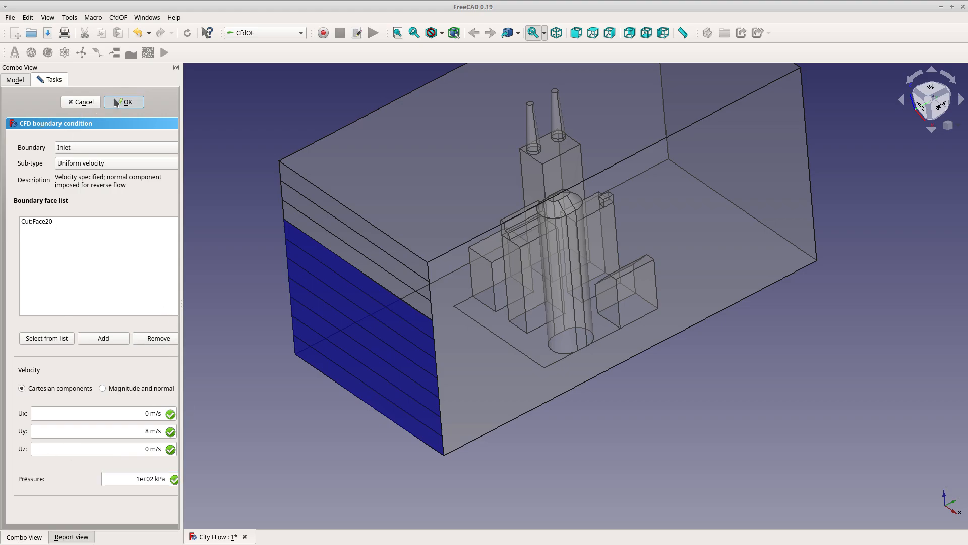
Add an Inlet boundary on the eighth strip with pressure 10000 Pa, clearing its Uy velocity
{"action": "left_click", "coordinate": [334, 243]}
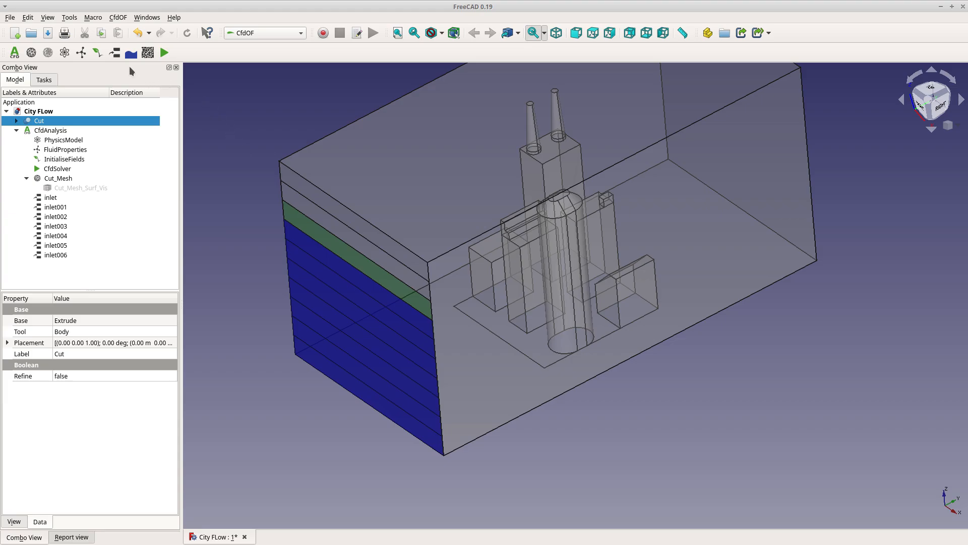
{"action": "left_click", "coordinate": [115, 52]}
{"action": "left_click", "coordinate": [112, 148]}
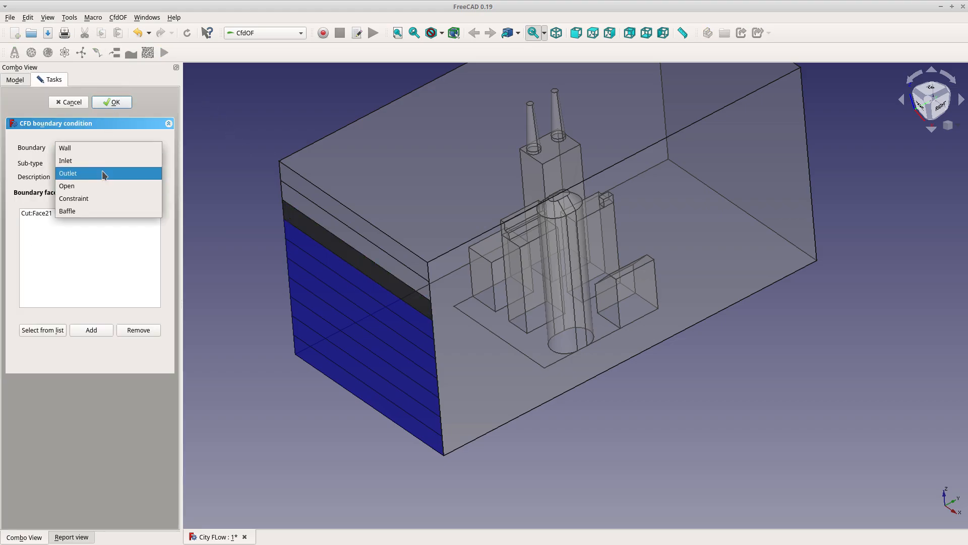
{"action": "left_click", "coordinate": [101, 160]}
{"action": "left_click", "coordinate": [129, 476]}
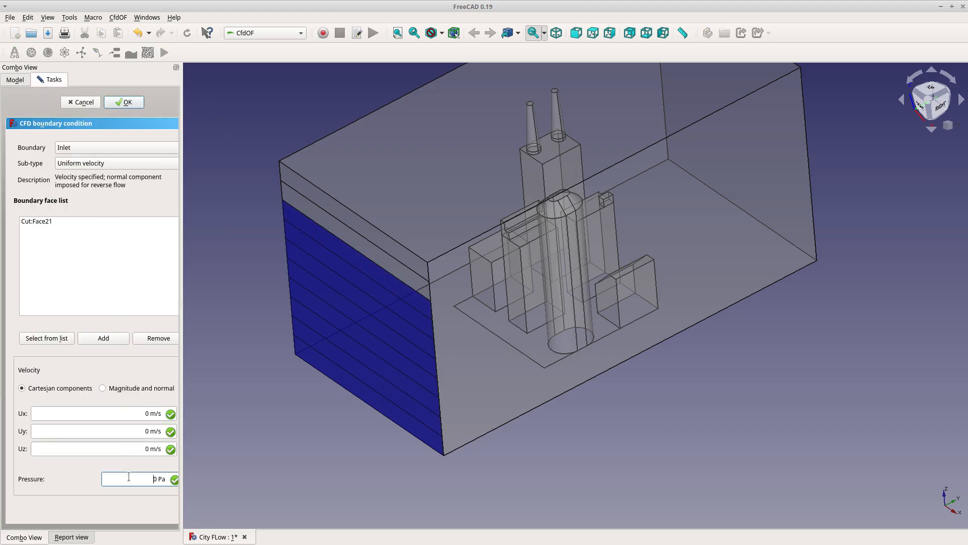
{"action": "type", "text": "10000"}
{"action": "left_click", "coordinate": [136, 430]}
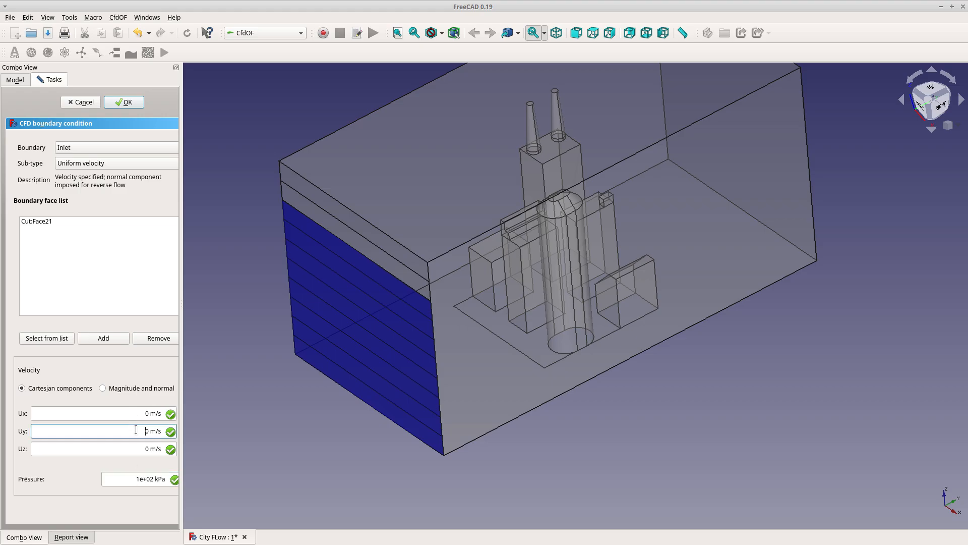
{"action": "key", "text": "Delete"}
{"action": "left_click", "coordinate": [131, 103]}
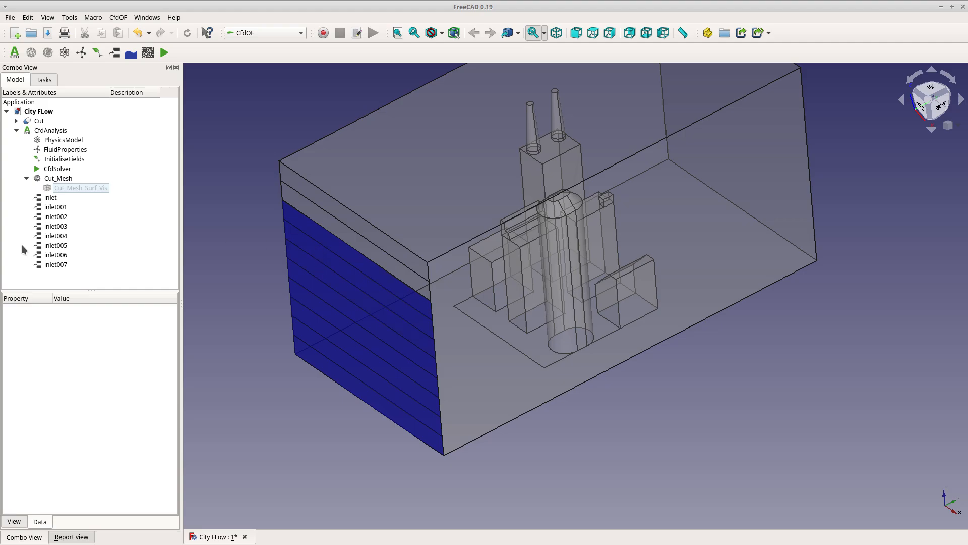
Edit the inlet006 boundary condition to set its Uy velocity to 7 m/s
{"action": "left_click", "coordinate": [65, 255]}
{"action": "double_click", "coordinate": [65, 255]}
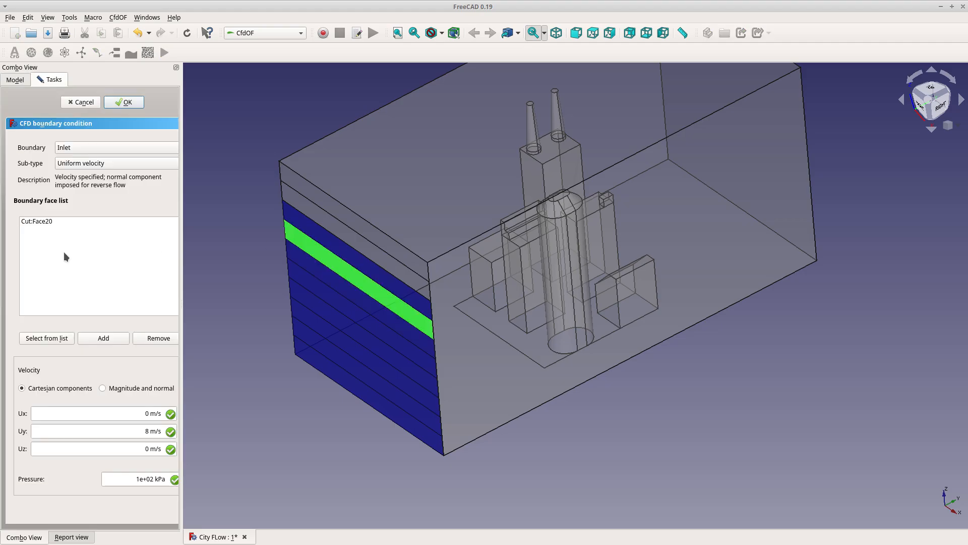
{"action": "left_click", "coordinate": [141, 433]}
{"action": "key", "text": "Delete"}
{"action": "type", "text": "7"}
{"action": "left_click", "coordinate": [120, 98]}
Edit the inlet005 boundary condition to set its Uy velocity to 6 m/s
{"action": "left_click", "coordinate": [56, 237]}
{"action": "double_click", "coordinate": [59, 252]}
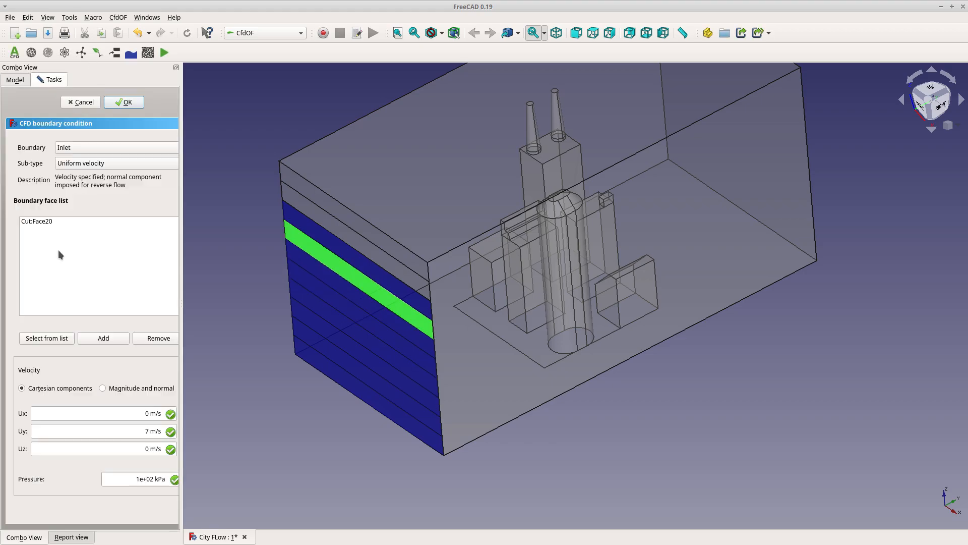
{"action": "left_click", "coordinate": [121, 101]}
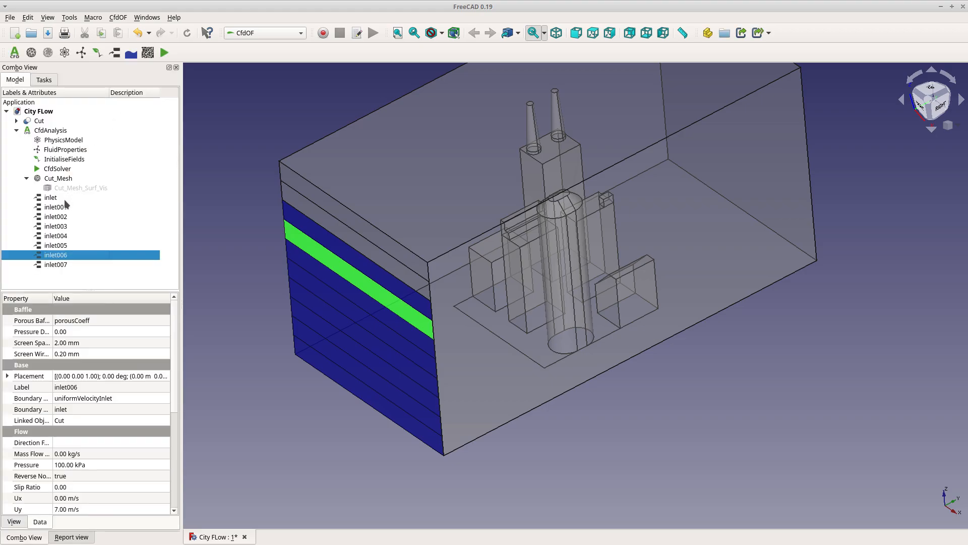
{"action": "double_click", "coordinate": [60, 252]}
{"action": "left_click", "coordinate": [132, 432]}
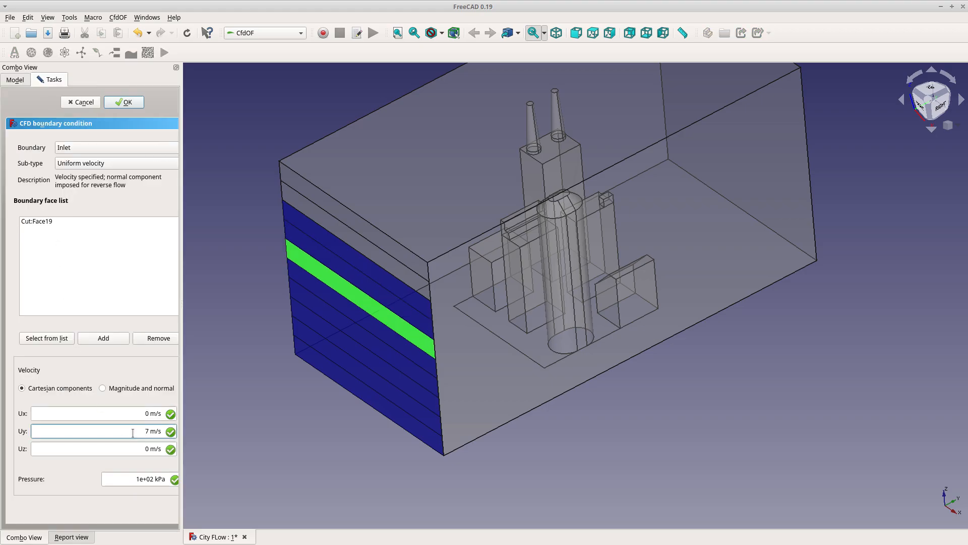
{"action": "key", "text": "Delete"}
{"action": "type", "text": "6"}
{"action": "key", "text": "Return"}
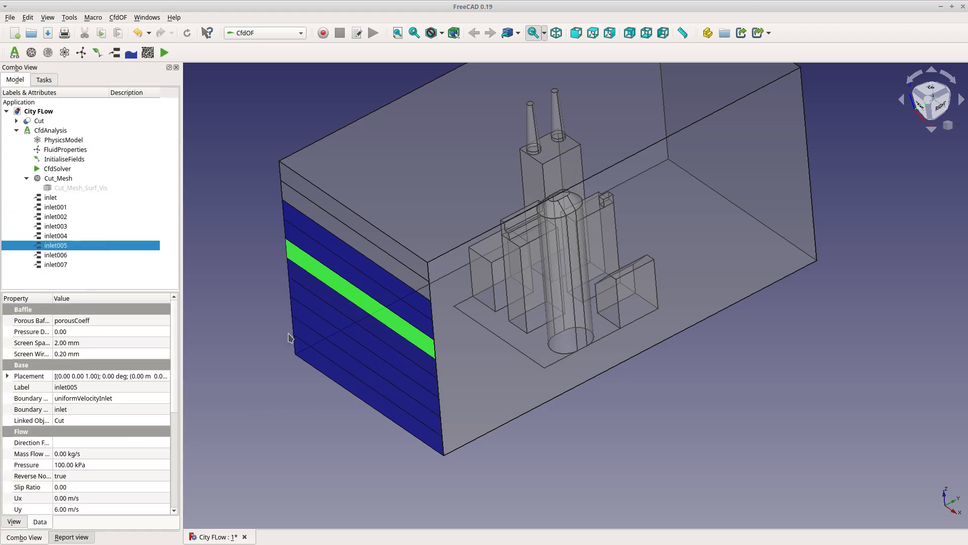
Open the inlet004 and inlet007 boundary conditions to check their Uy velocities, closing each unchanged
{"action": "double_click", "coordinate": [55, 237]}
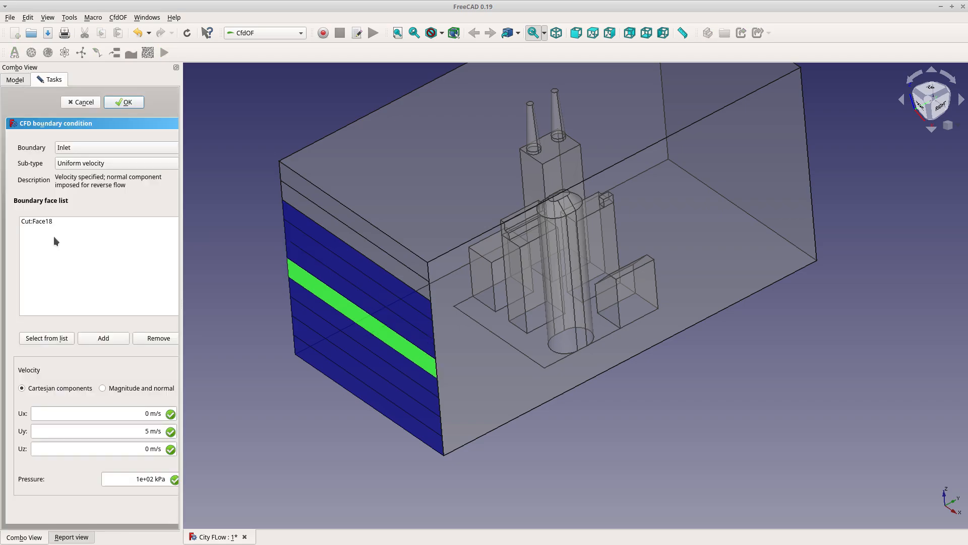
{"action": "left_click", "coordinate": [127, 107]}
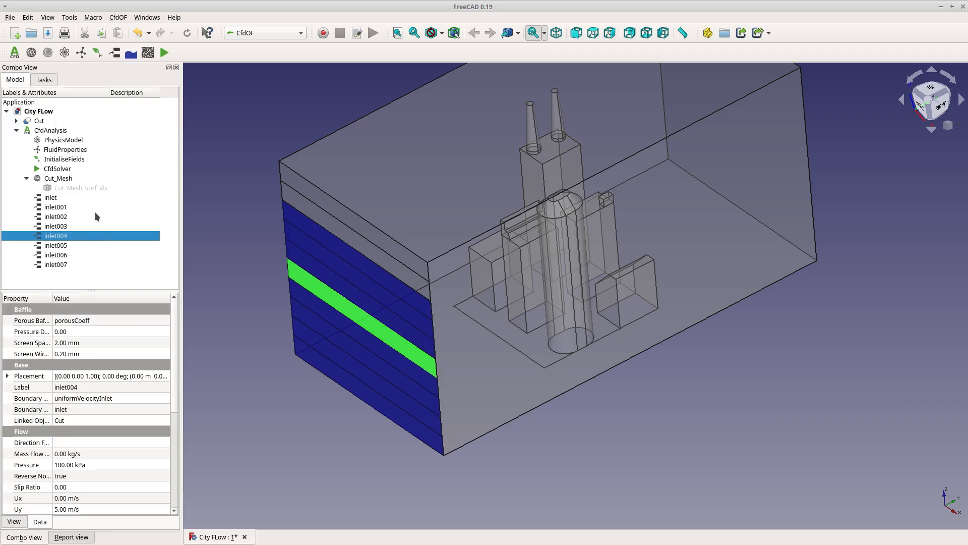
{"action": "double_click", "coordinate": [59, 265]}
{"action": "left_click", "coordinate": [143, 429]}
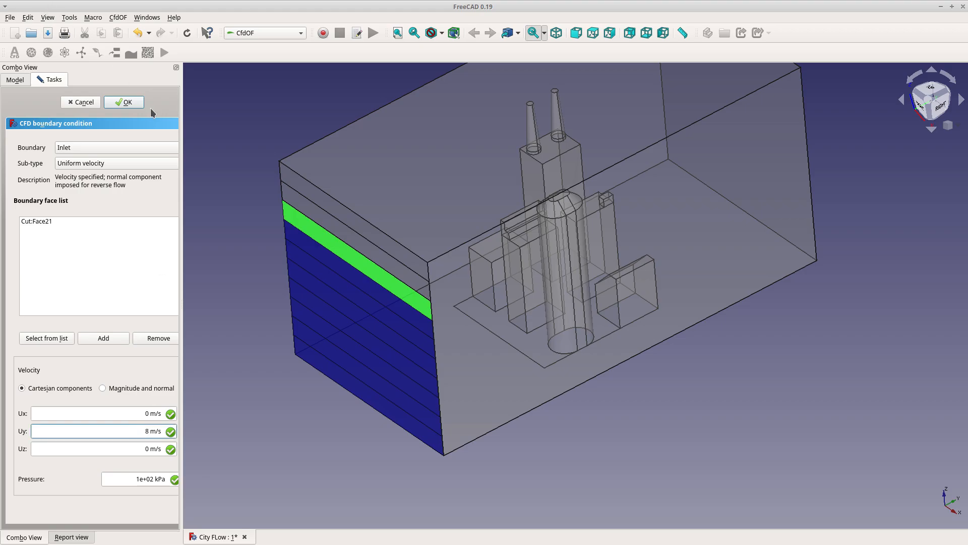
{"action": "left_click", "coordinate": [132, 103]}
Add an Inlet boundary on the ninth strip with Uy 9 m/s and pressure 10000 Pa
{"action": "left_click", "coordinate": [337, 248]}
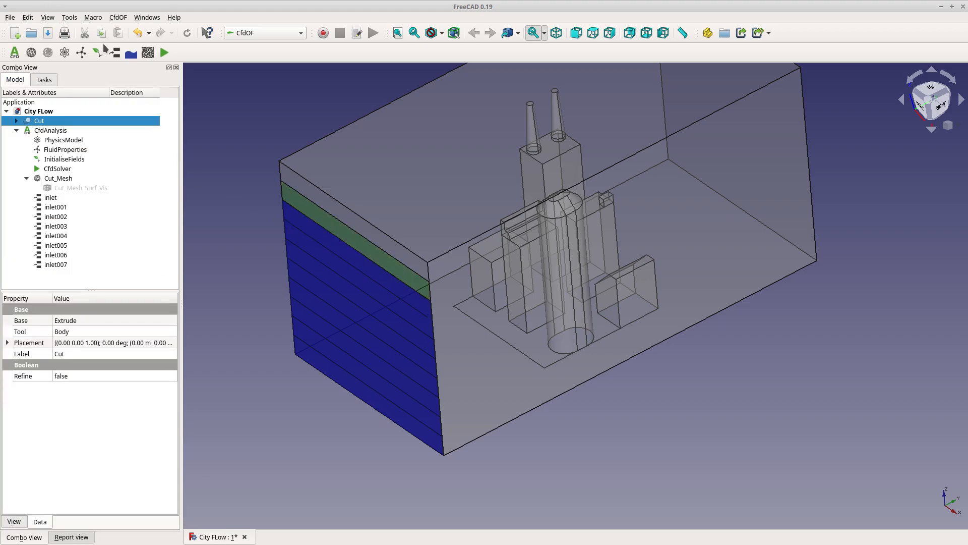
{"action": "left_click", "coordinate": [114, 53]}
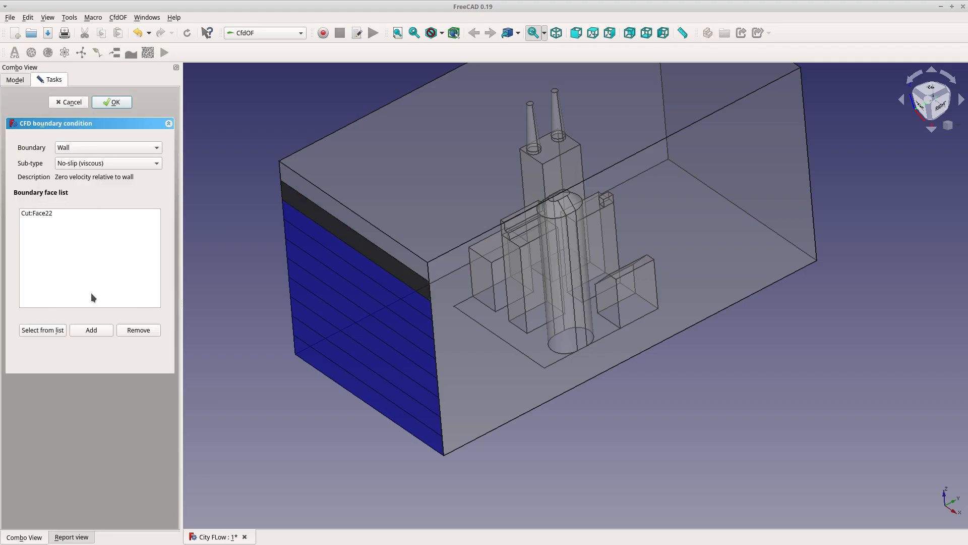
{"action": "left_click", "coordinate": [117, 148]}
{"action": "left_click", "coordinate": [107, 160]}
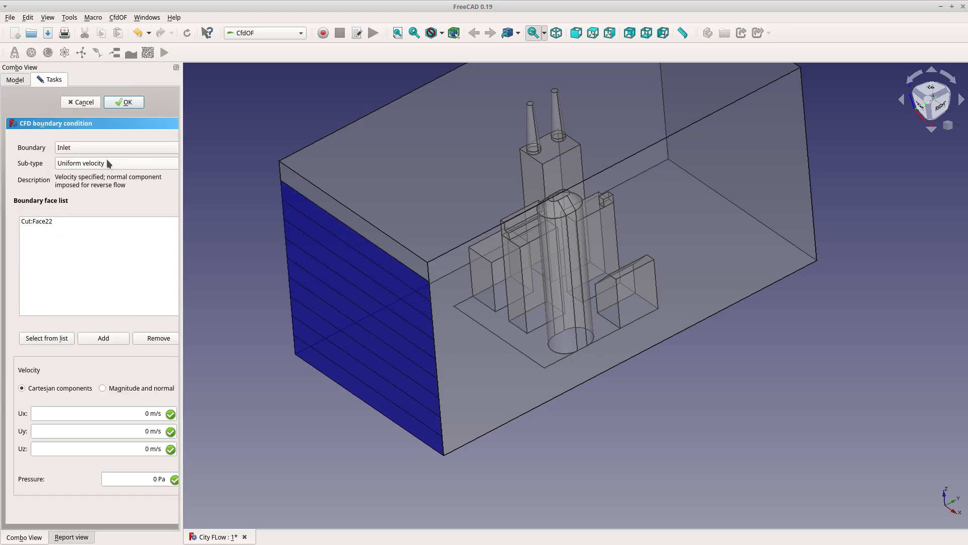
{"action": "left_click", "coordinate": [121, 436]}
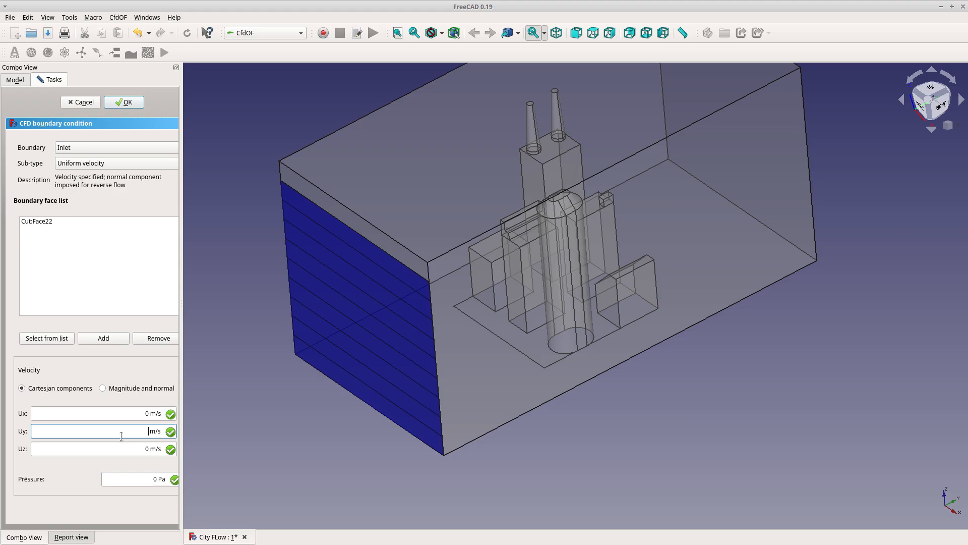
{"action": "type", "text": "+"}
{"action": "key", "text": "BackSpace"}
{"action": "left_click", "coordinate": [144, 473]}
{"action": "type", "text": "10000"}
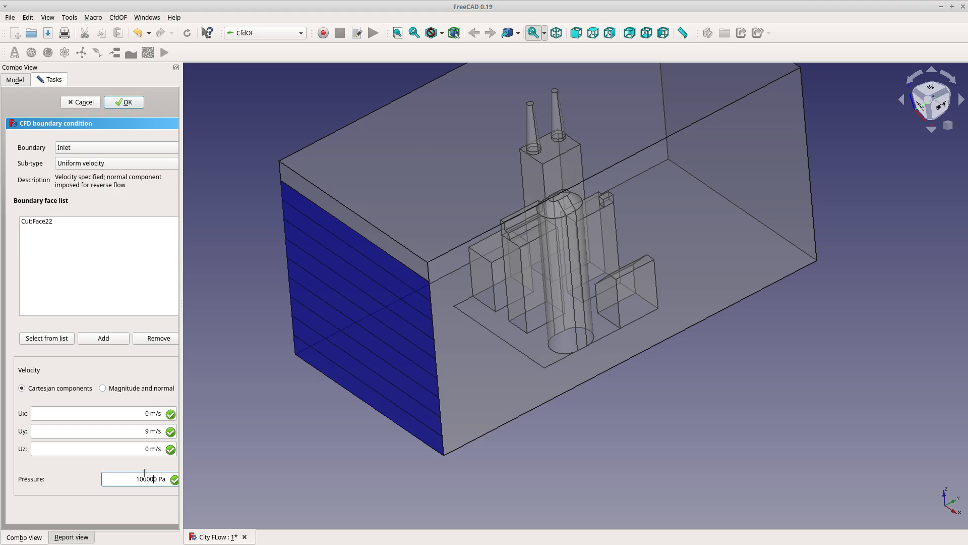
{"action": "left_click", "coordinate": [126, 102]}
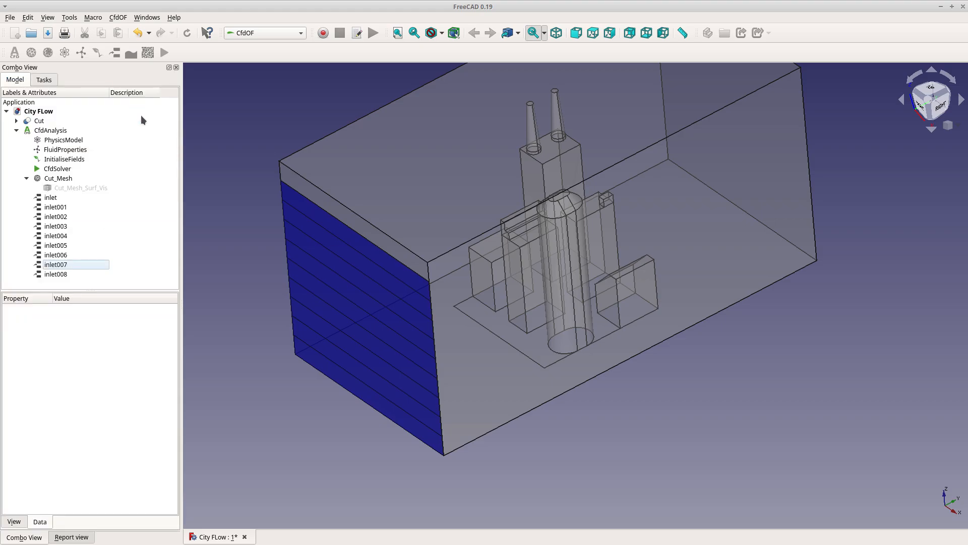
Add an Inlet boundary on the topmost strip with Uy 10 m/s and enter its pressure
{"action": "left_click", "coordinate": [356, 216]}
{"action": "left_click", "coordinate": [115, 53]}
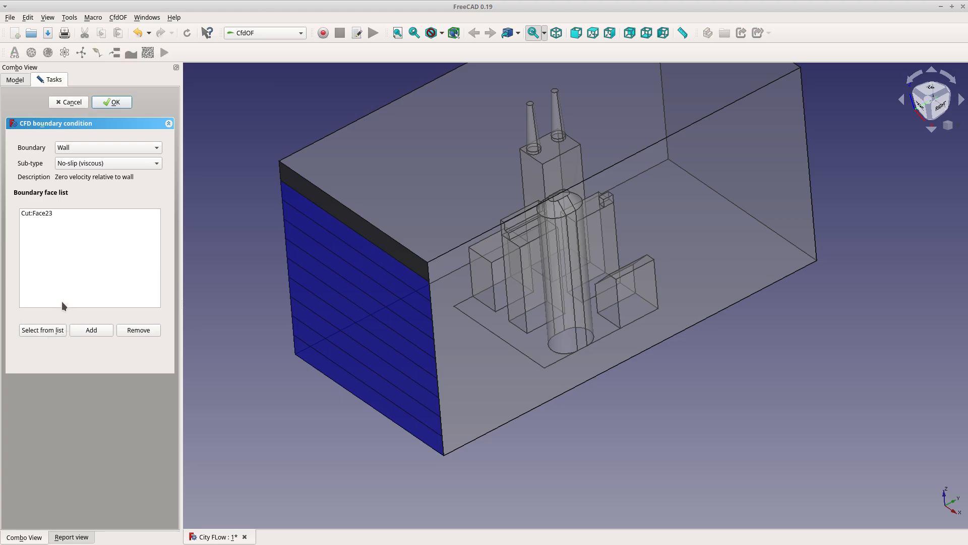
{"action": "left_click", "coordinate": [103, 153]}
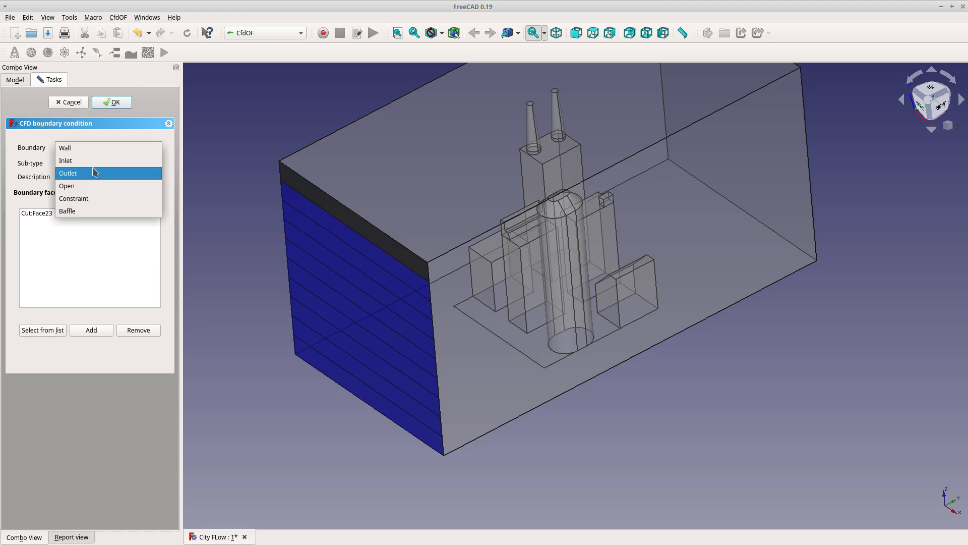
{"action": "left_click", "coordinate": [94, 161]}
{"action": "left_click", "coordinate": [134, 427]}
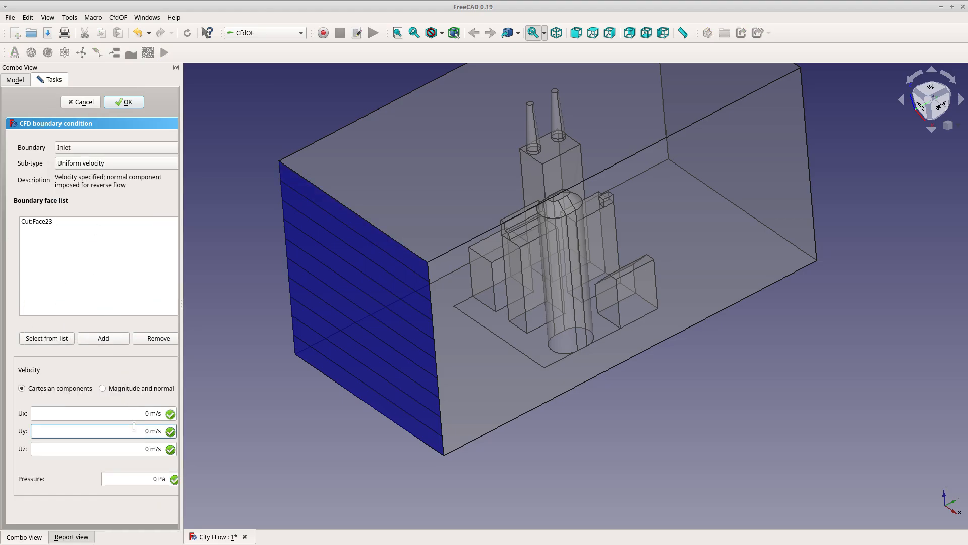
{"action": "left_click", "coordinate": [150, 480]}
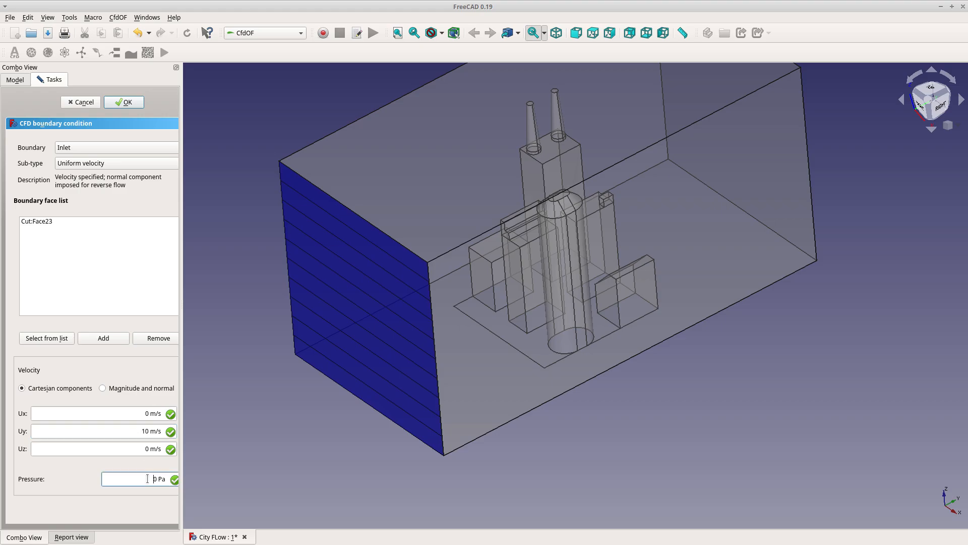
{"action": "type", "text": "110000"}
{"action": "key", "text": "BackSpace"}
{"action": "key", "text": "BackSpace"}
{"action": "type", "text": "000"}
{"action": "left_click", "coordinate": [116, 302]}
{"action": "left_click", "coordinate": [139, 103]}
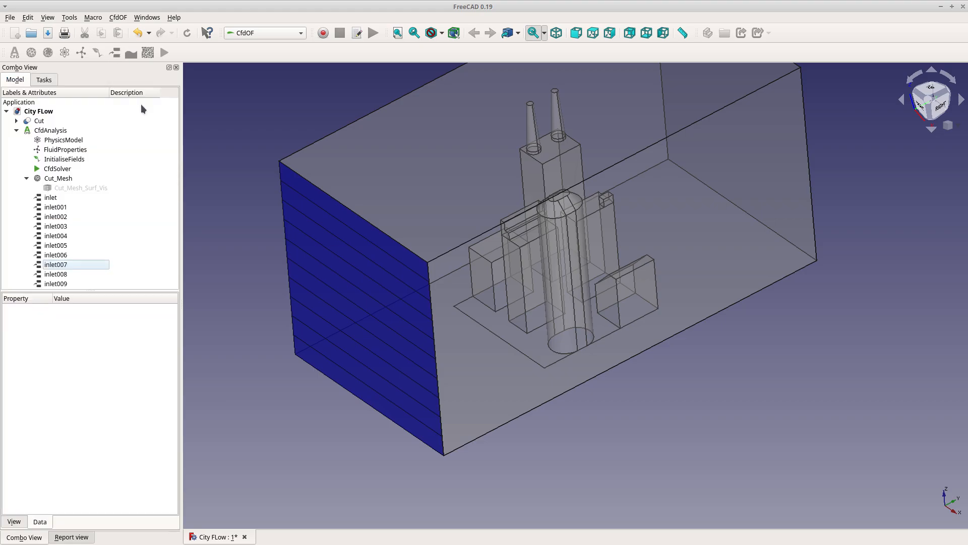
Add a Wall boundary with Slip (inviscid) sub-type on the domain's top, side and bottom faces
{"action": "left_click", "coordinate": [436, 201]}
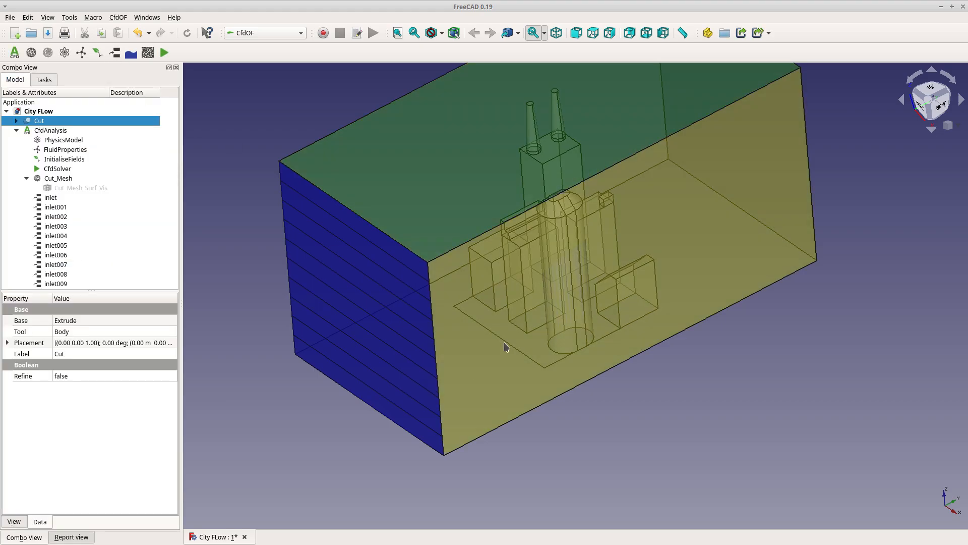
{"action": "middle_click_drag", "start_coordinate": [305, 447], "coordinate": [648, 316]}
{"action": "left_click", "coordinate": [363, 479]}
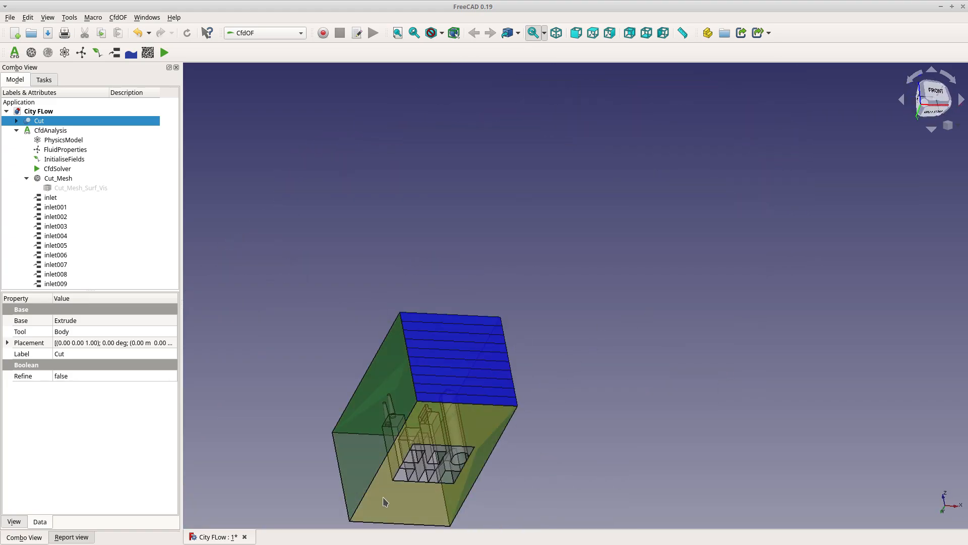
{"action": "left_click", "coordinate": [114, 52]}
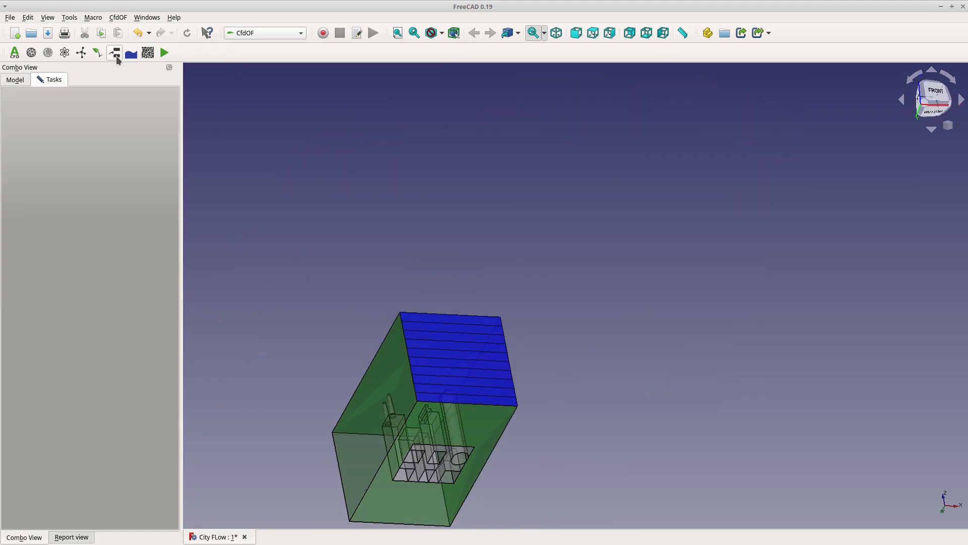
{"action": "left_click", "coordinate": [84, 149]}
{"action": "left_click", "coordinate": [84, 151]}
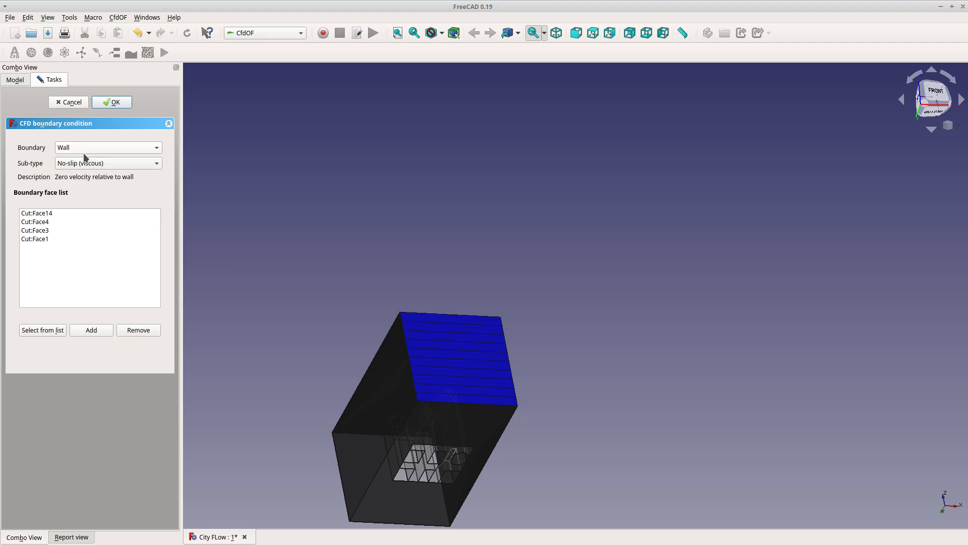
{"action": "left_click", "coordinate": [81, 164]}
{"action": "left_click", "coordinate": [80, 174]}
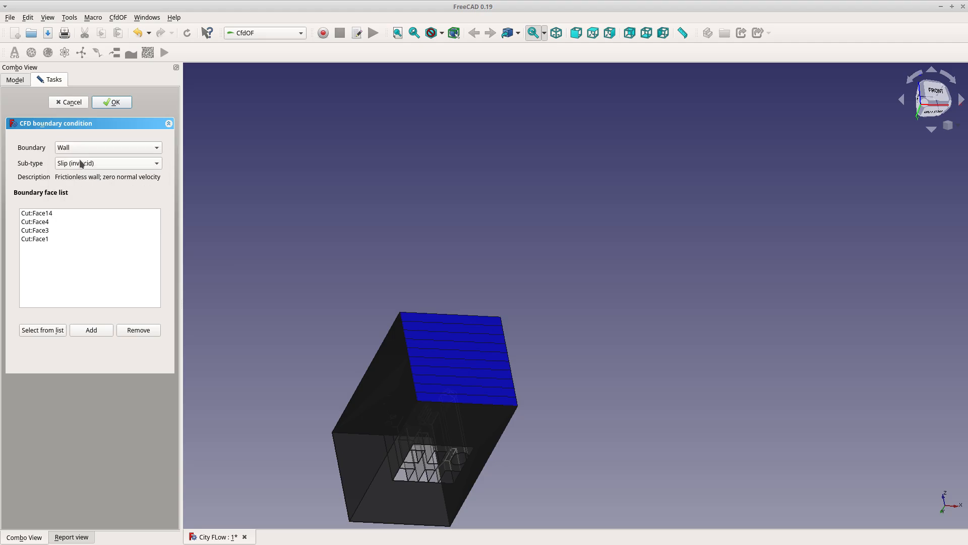
{"action": "left_click", "coordinate": [119, 101]}
Add an Outlet boundary on the domain's rear face opposite the inlet strips
{"action": "middle_click_drag", "start_coordinate": [591, 357], "coordinate": [309, 394]}
{"action": "middle_click_drag", "start_coordinate": [774, 174], "coordinate": [752, 189]}
{"action": "middle_click_drag", "start_coordinate": [876, 327], "coordinate": [865, 306]}
{"action": "left_click", "coordinate": [866, 306]}
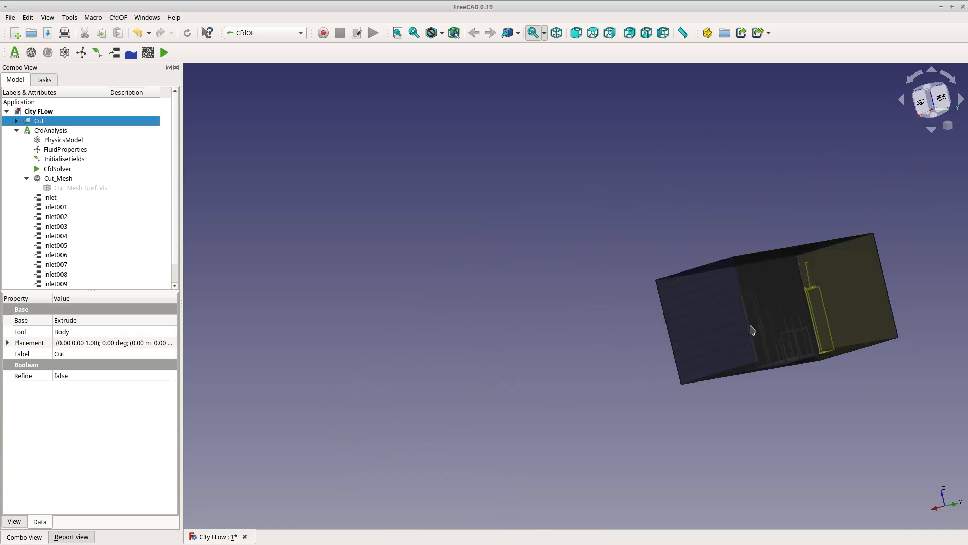
{"action": "left_click", "coordinate": [115, 52]}
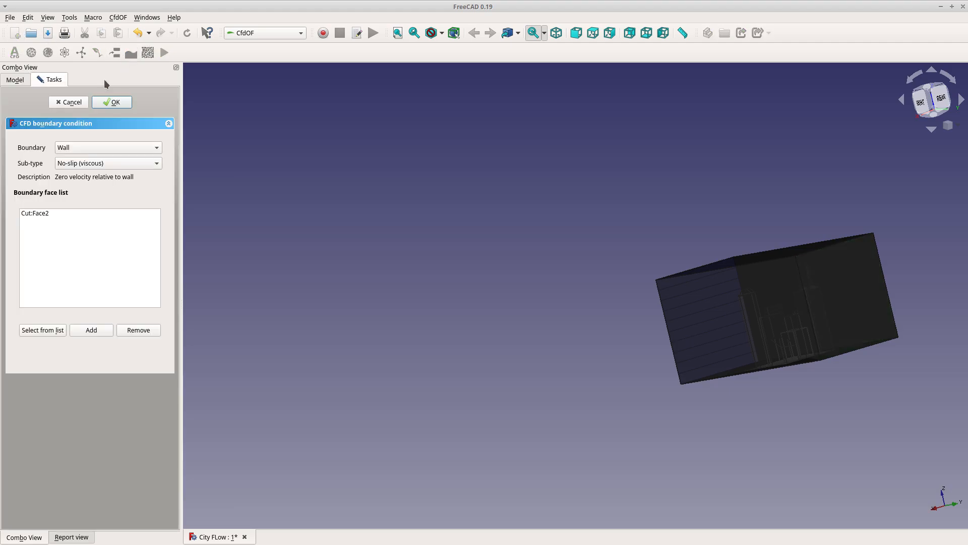
{"action": "left_click", "coordinate": [79, 147]}
{"action": "left_click", "coordinate": [77, 171]}
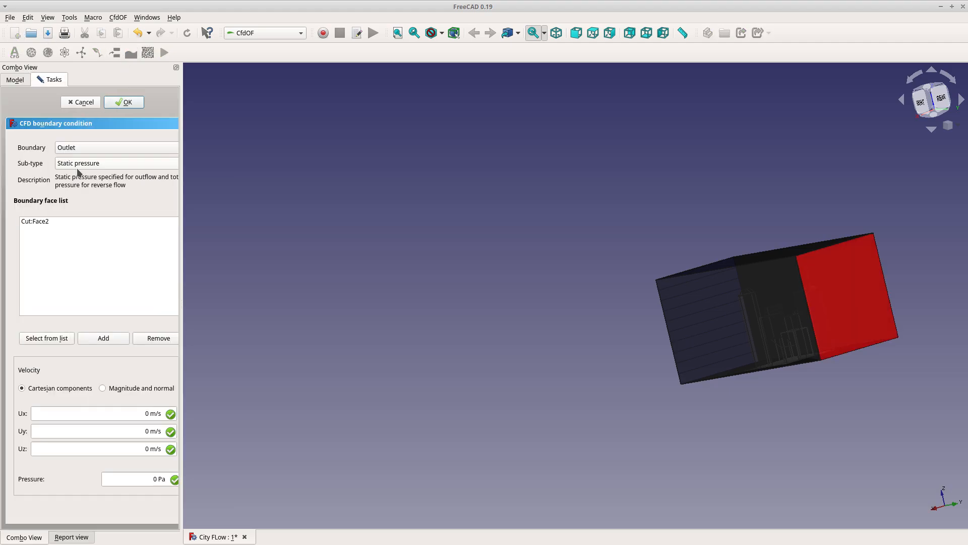
{"action": "left_click", "coordinate": [129, 103]}
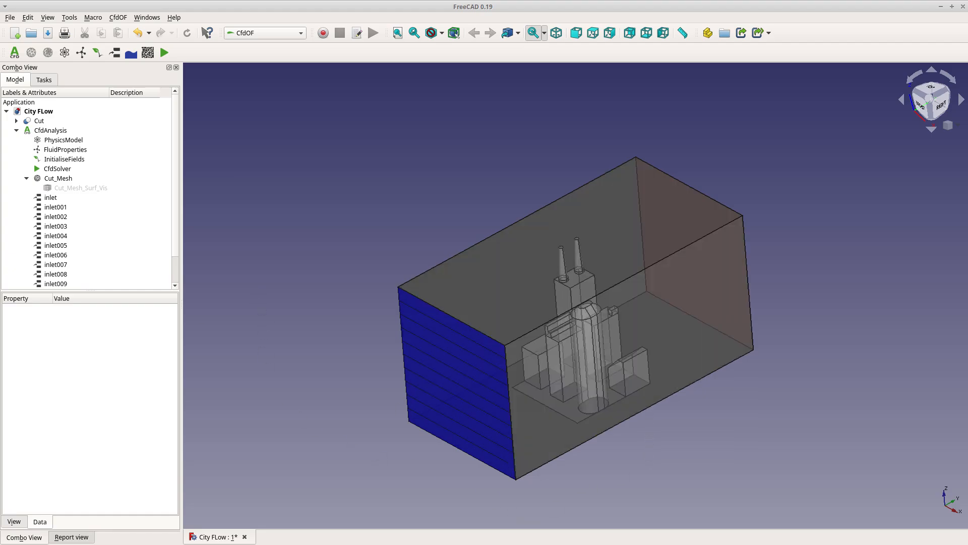
Expand the Cut object and review the boundary conditions listed in the model tree
{"action": "left_click", "coordinate": [16, 120]}
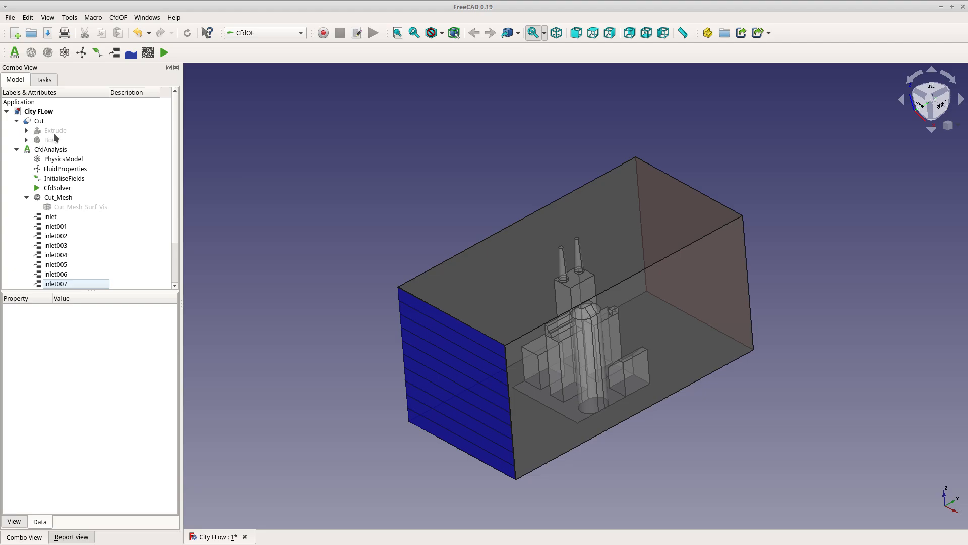
{"action": "right_click", "coordinate": [54, 127]}
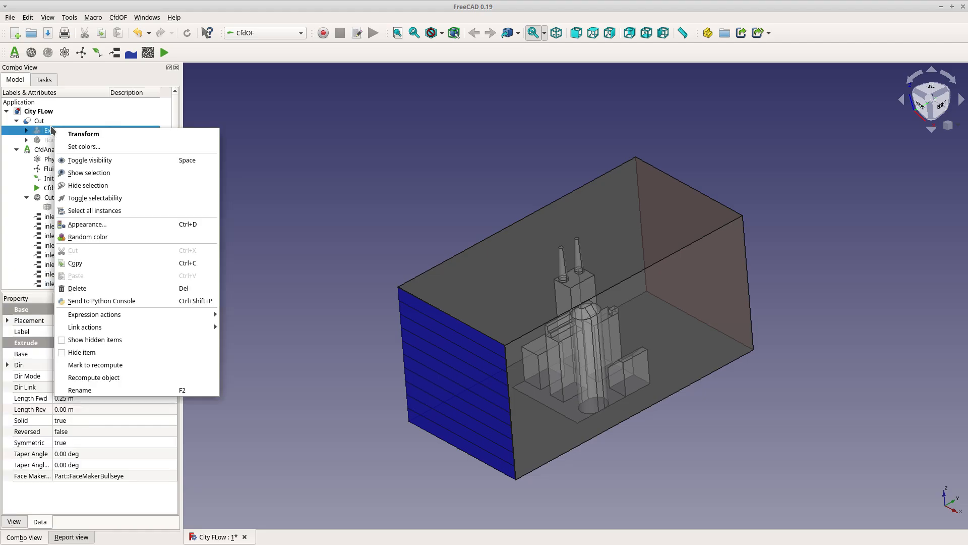
{"action": "left_click", "coordinate": [320, 154]}
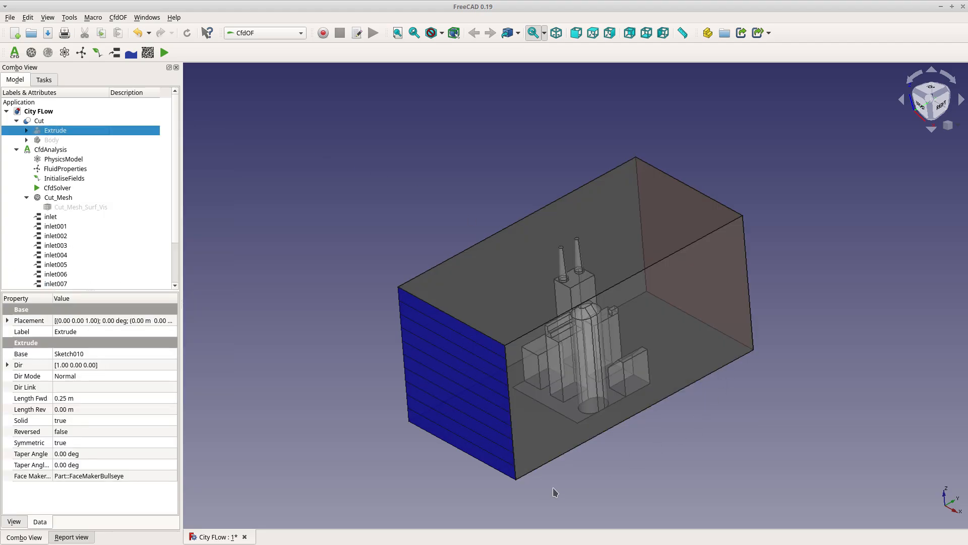
{"action": "left_click", "coordinate": [304, 281]}
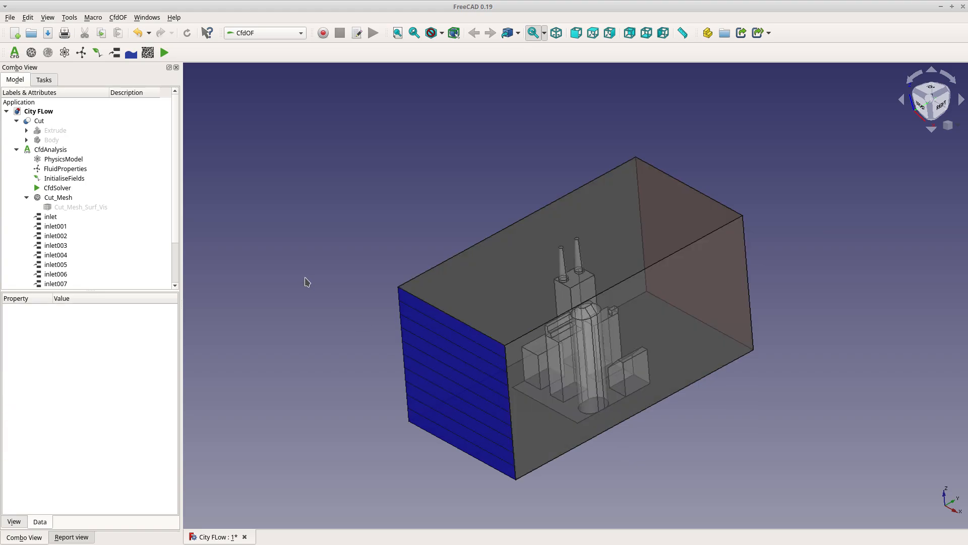
{"action": "scroll", "coordinate": [274, 283], "scroll_direction": "down", "scroll_amount": 2}
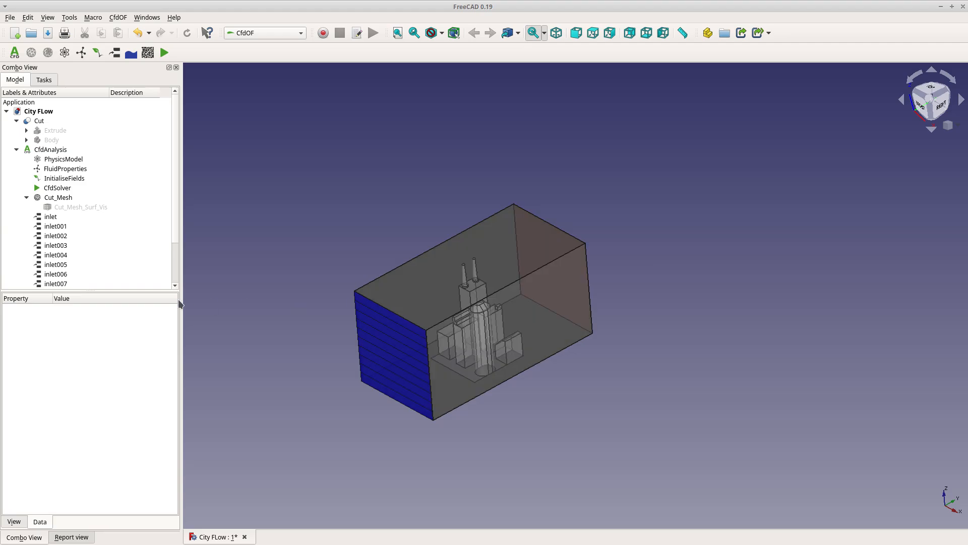
{"action": "scroll", "coordinate": [222, 324], "scroll_direction": "up", "scroll_amount": 2}
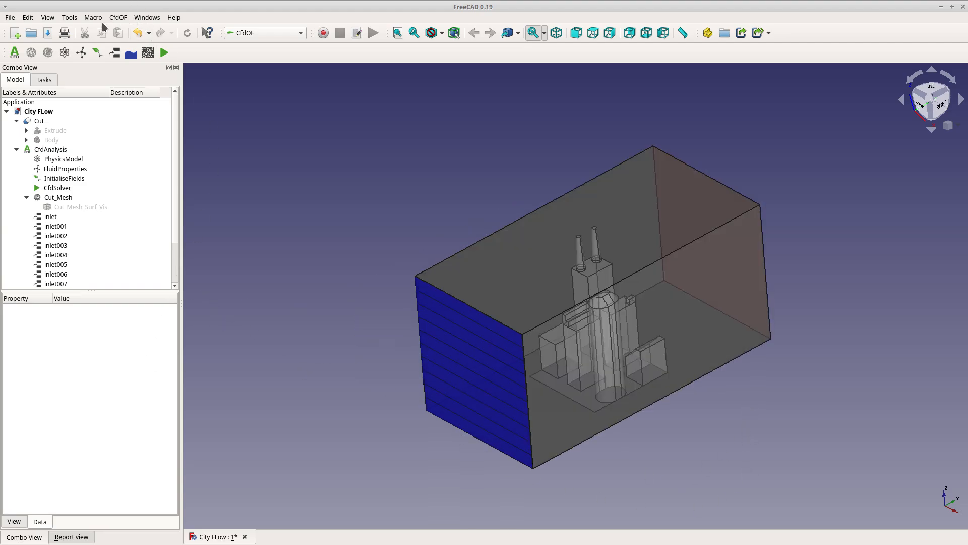
{"action": "scroll", "coordinate": [119, 165], "scroll_direction": "down", "scroll_amount": 2}
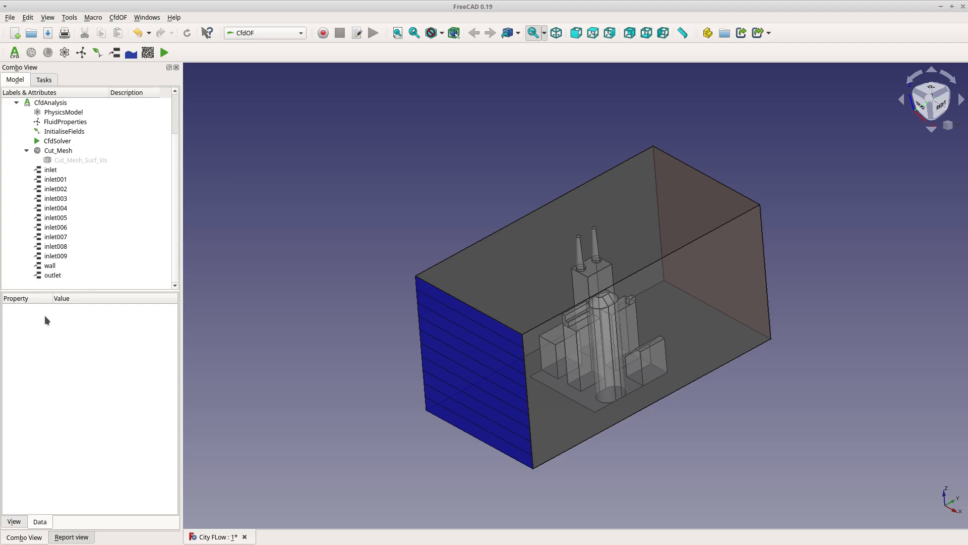
{"action": "scroll", "coordinate": [51, 203], "scroll_direction": "up", "scroll_amount": 2}
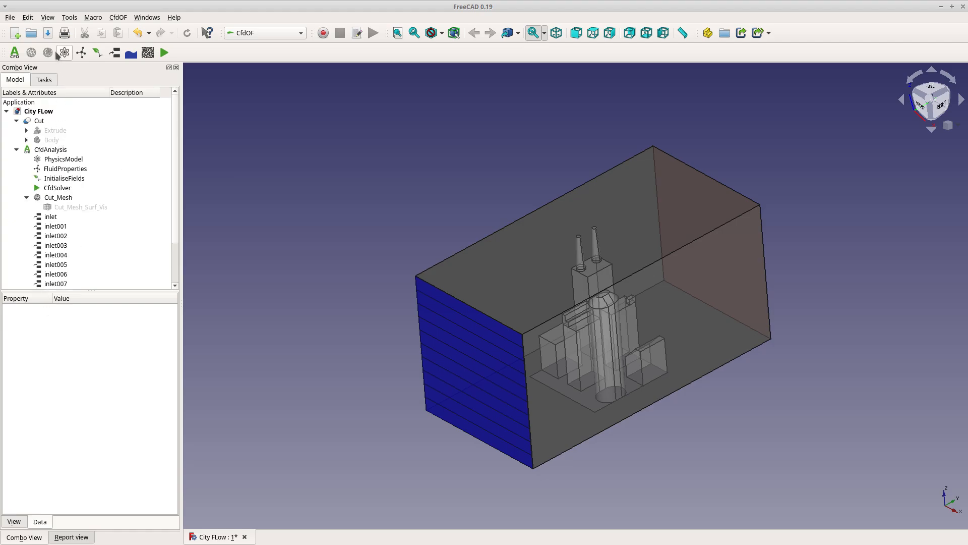
Save the project under the name City FLow Analysis
{"action": "left_click", "coordinate": [9, 17]}
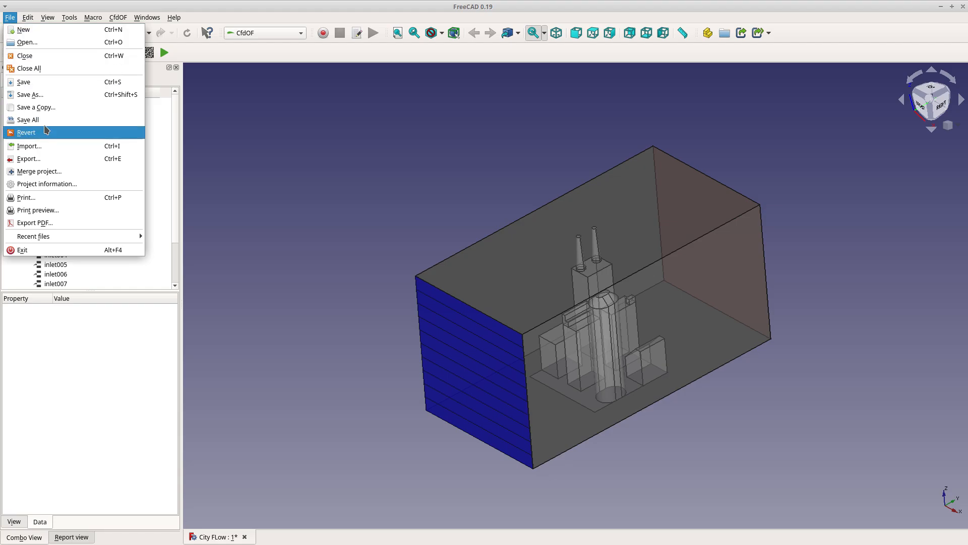
{"action": "left_click", "coordinate": [23, 94]}
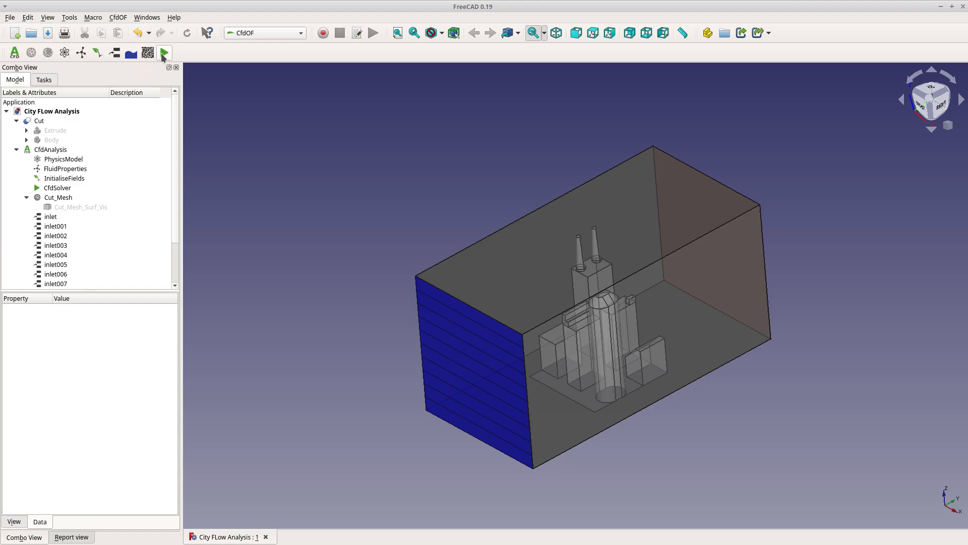
Write the CFD case and run the solver
{"action": "left_click", "coordinate": [164, 53]}
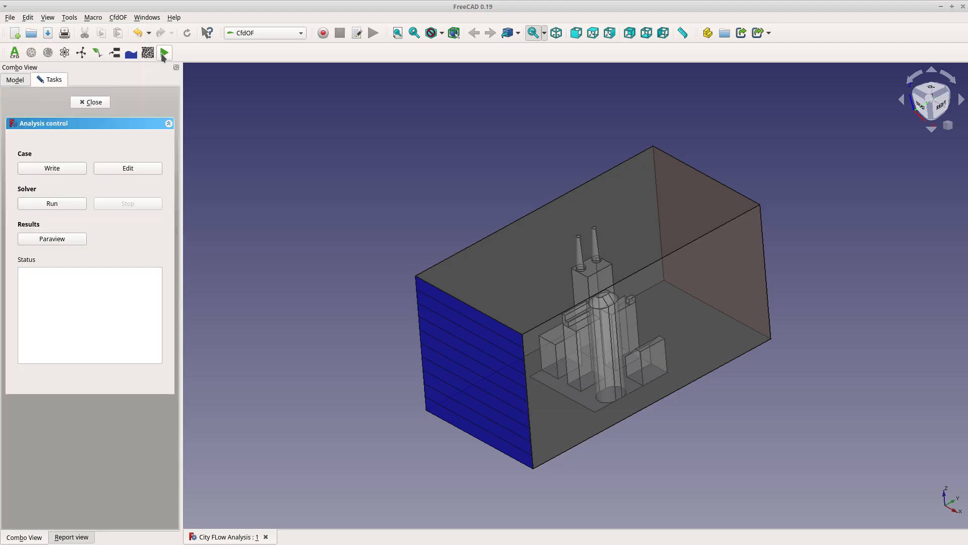
{"action": "left_click", "coordinate": [52, 168]}
{"action": "left_click", "coordinate": [52, 204]}
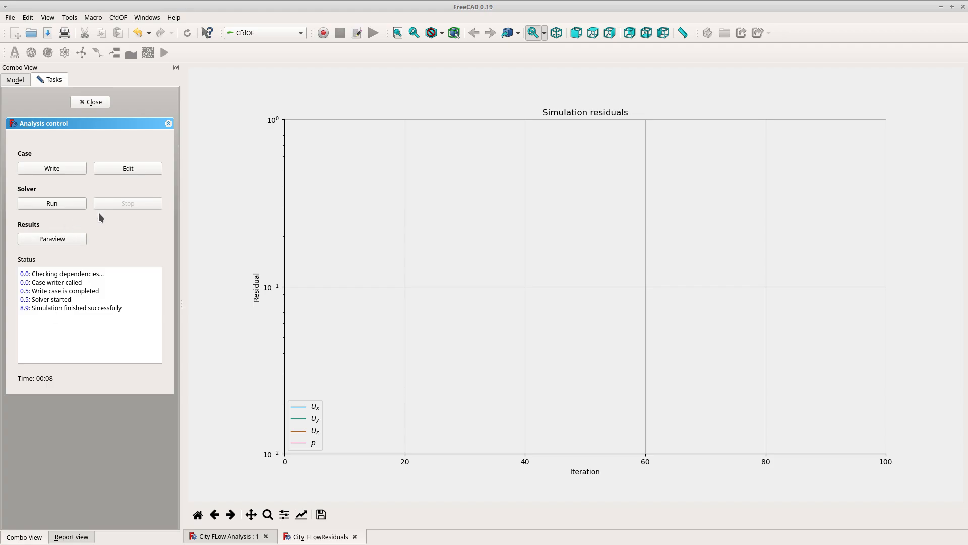
Open the results in ParaView and orbit around the flow domain to inspect it
{"action": "left_click", "coordinate": [63, 241]}
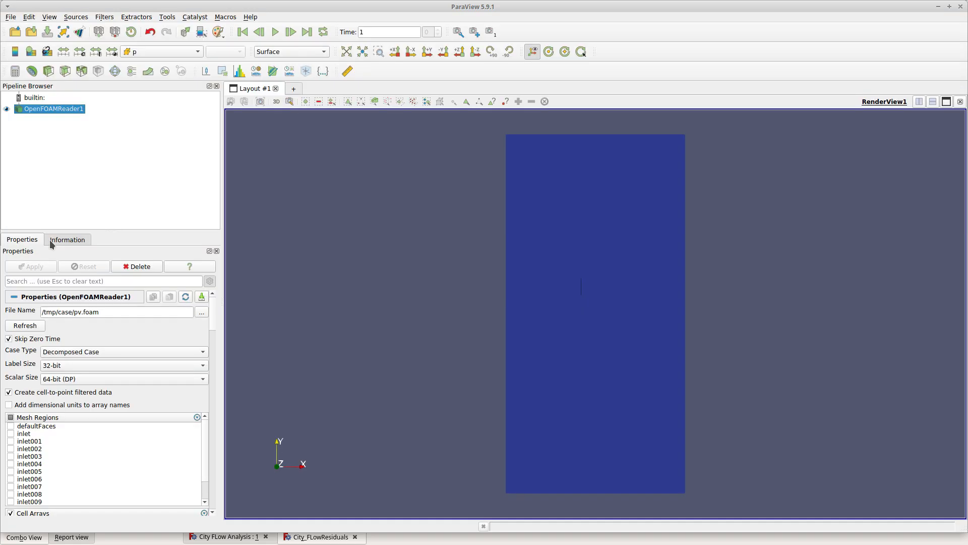
{"action": "left_click_drag", "start_coordinate": [434, 454], "coordinate": [579, 275]}
{"action": "right_click_drag", "start_coordinate": [579, 275], "coordinate": [528, 334]}
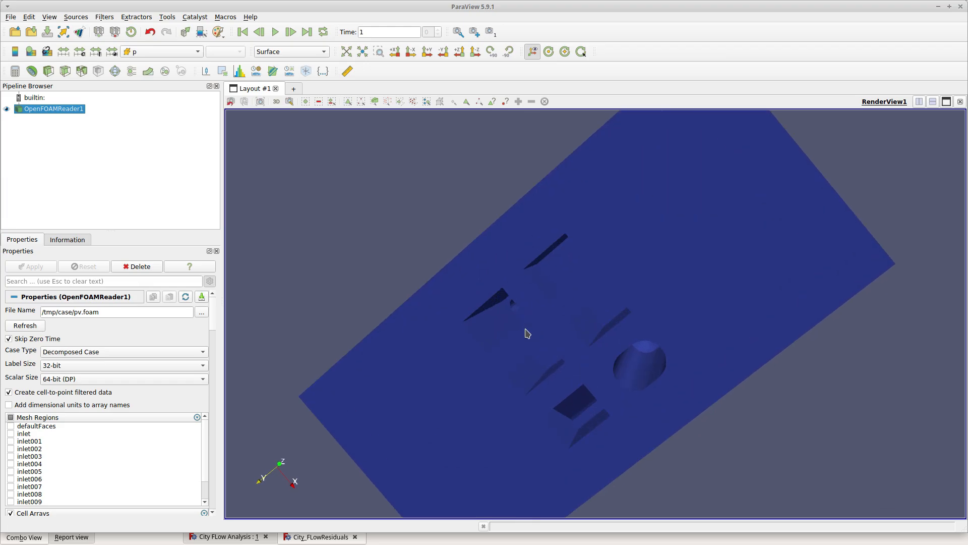
{"action": "right_click_drag", "start_coordinate": [721, 300], "coordinate": [586, 396]}
{"action": "mouse_move", "coordinate": [498, 439]}
{"action": "left_mouse_down"}
{"action": "mouse_move", "coordinate": [512, 423]}
{"action": "mouse_move", "coordinate": [558, 424]}
{"action": "mouse_move", "coordinate": [514, 432]}
{"action": "mouse_move", "coordinate": [489, 415]}
{"action": "mouse_move", "coordinate": [499, 424]}
{"action": "mouse_move", "coordinate": [492, 457]}
{"action": "left_mouse_up"}
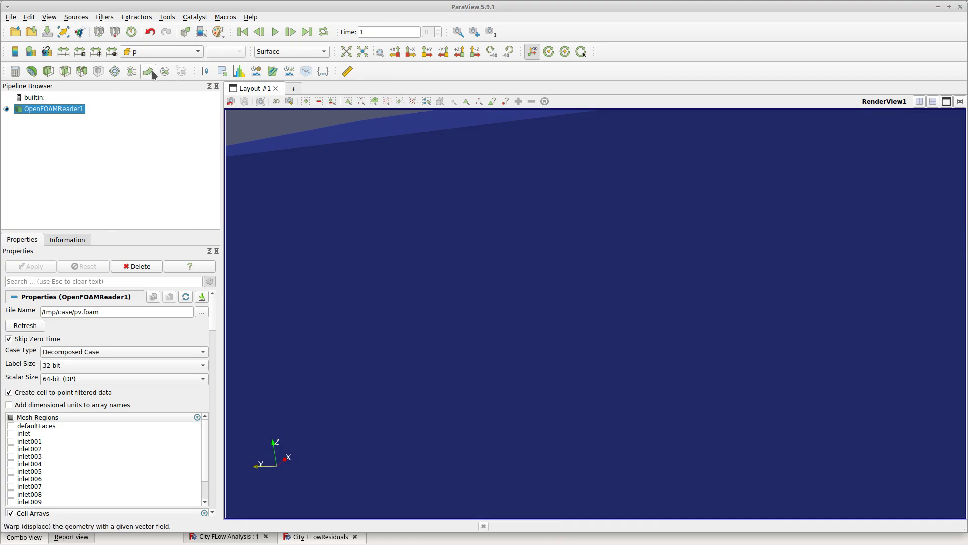
Add a Stream Tracer filter to the OpenFOAM reader, hide the reader, apply it, and close ParaView
{"action": "left_click", "coordinate": [131, 71]}
{"action": "scroll", "coordinate": [544, 302], "scroll_direction": "down", "scroll_amount": 6}
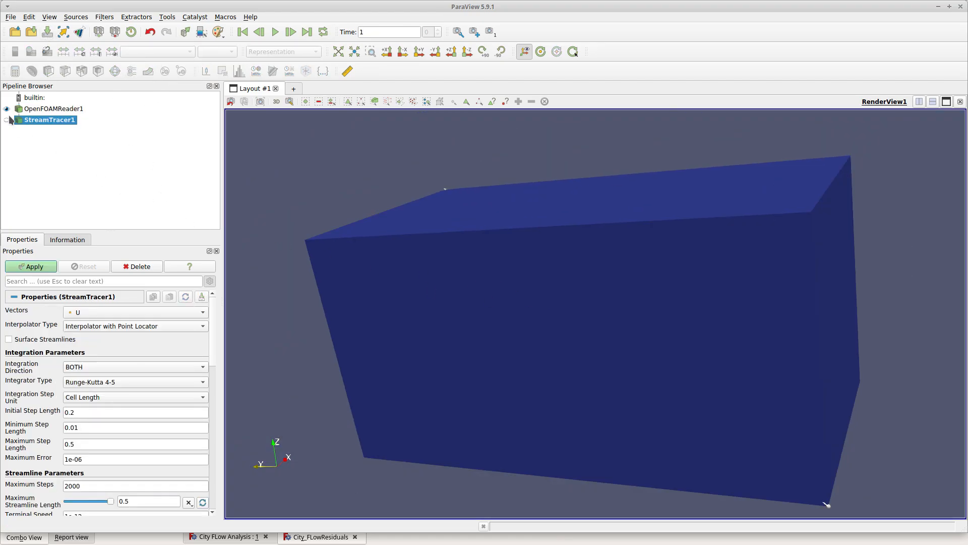
{"action": "left_click", "coordinate": [7, 108]}
{"action": "left_click", "coordinate": [7, 120]}
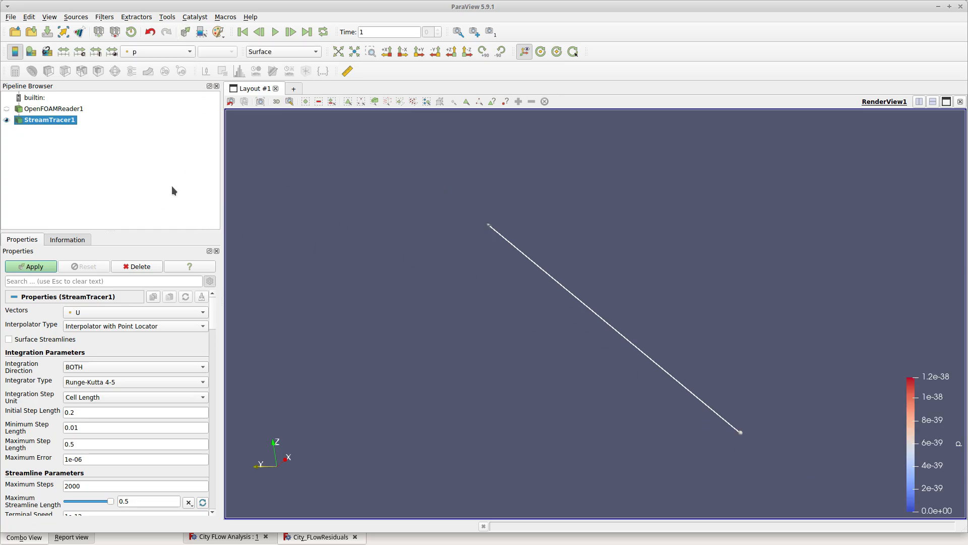
{"action": "left_click", "coordinate": [32, 266]}
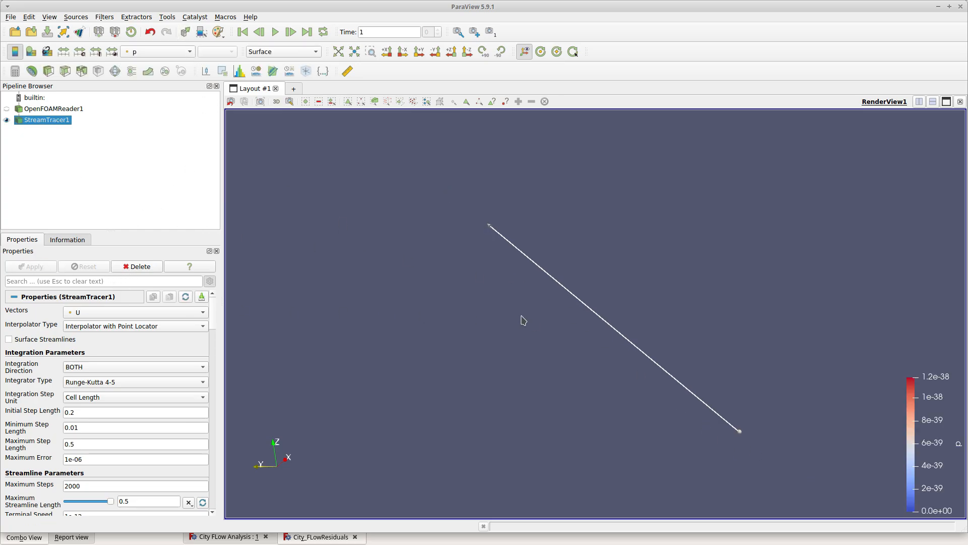
{"action": "left_click", "coordinate": [961, 7]}
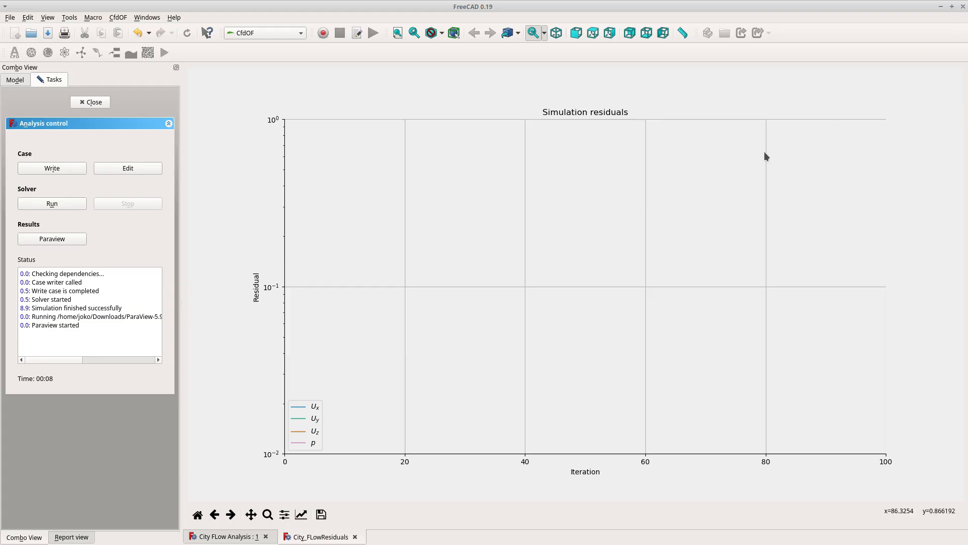
Close the residuals plot and the analysis control panel
{"action": "left_click", "coordinate": [355, 537]}
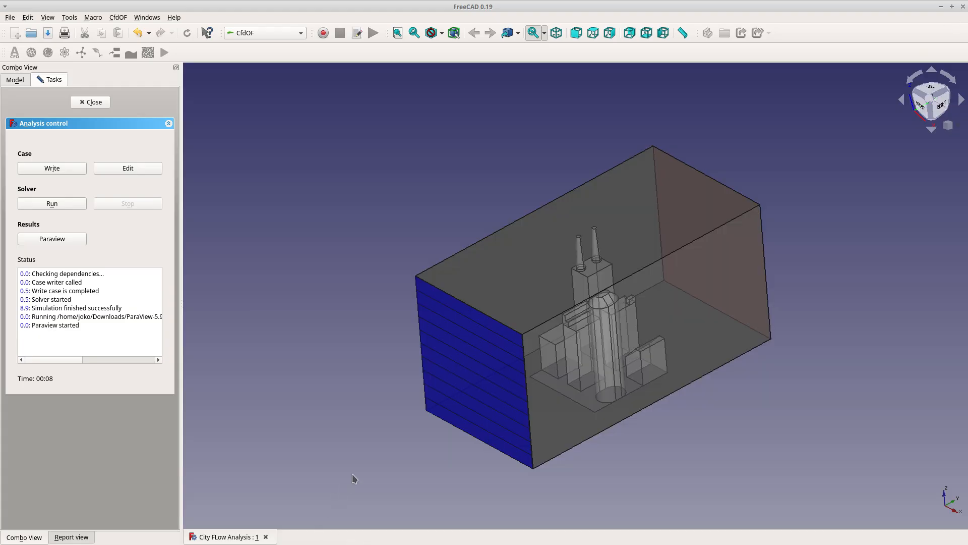
{"action": "middle_click_drag", "start_coordinate": [638, 443], "coordinate": [547, 422]}
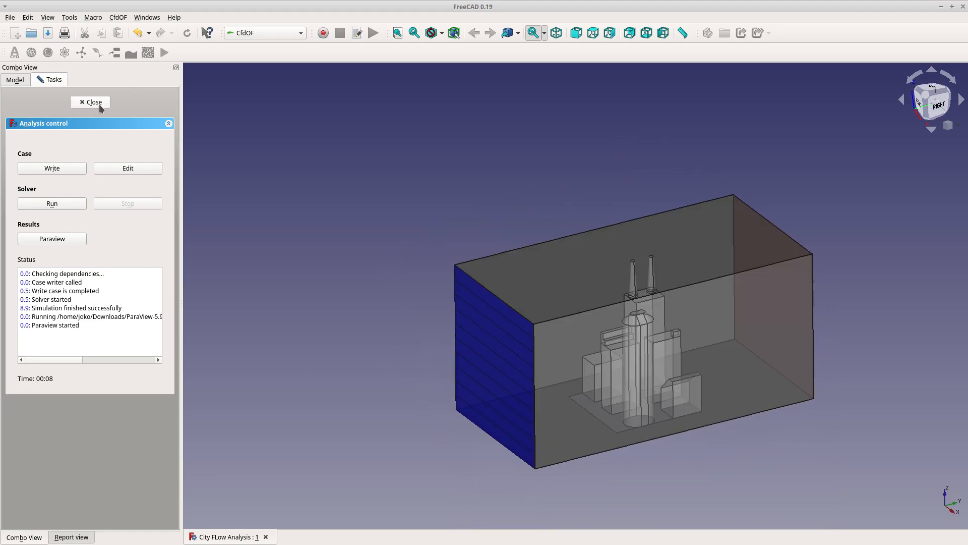
{"action": "left_click", "coordinate": [92, 103]}
Show and then hide the mesh surface visualisation to inspect the mesh
{"action": "left_click", "coordinate": [66, 207]}
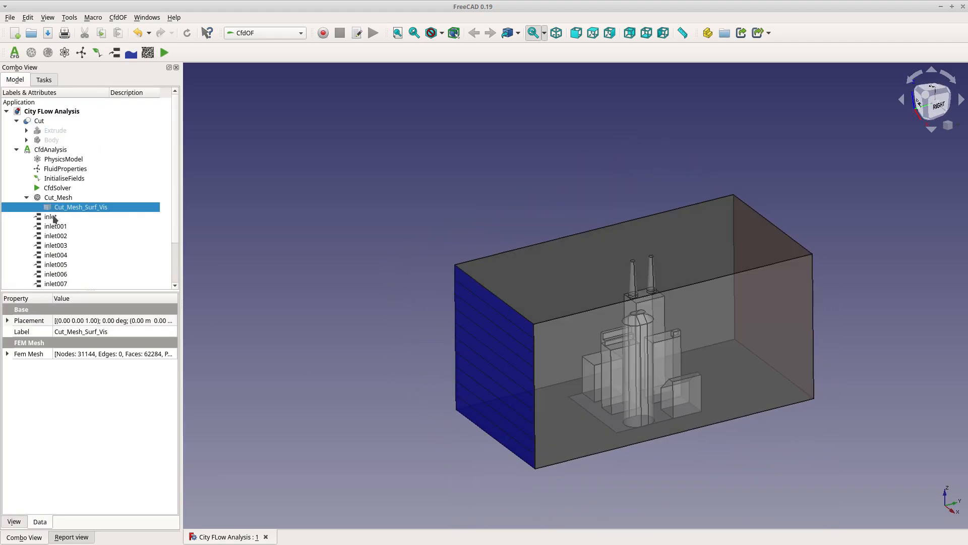
{"action": "key", "text": "space"}
{"action": "left_click", "coordinate": [362, 447]}
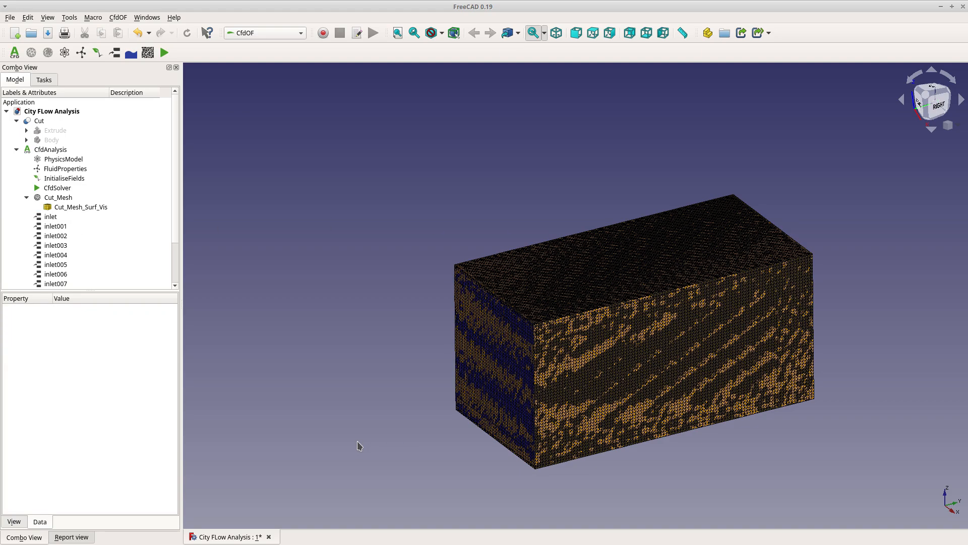
{"action": "left_click", "coordinate": [89, 210]}
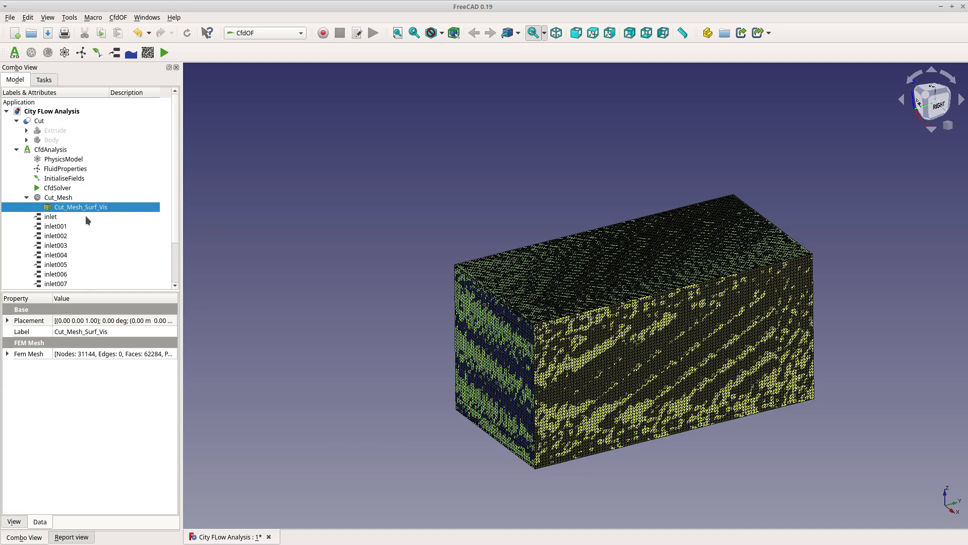
{"action": "key", "text": "space"}
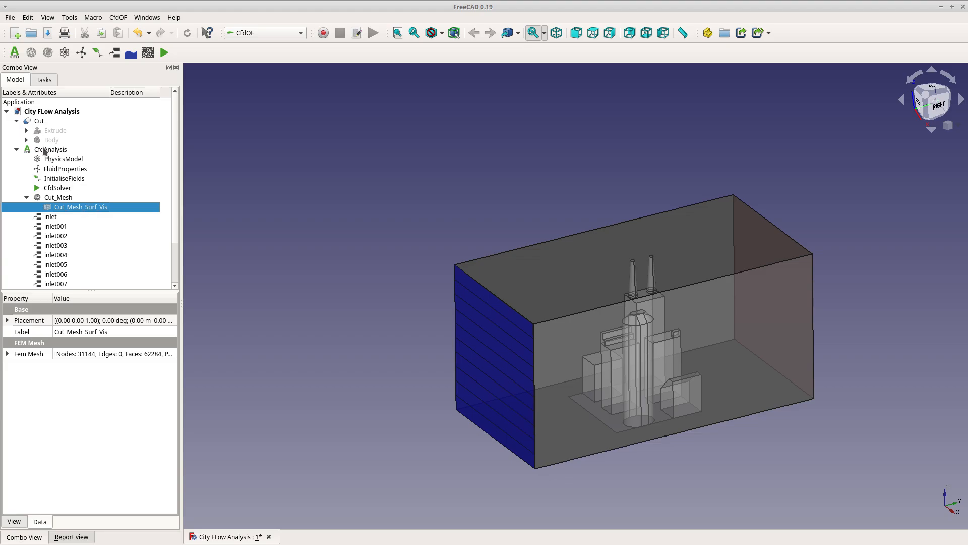
Set the flow field initialisation to Potential flow for both velocity and pressure
{"action": "double_click", "coordinate": [76, 179]}
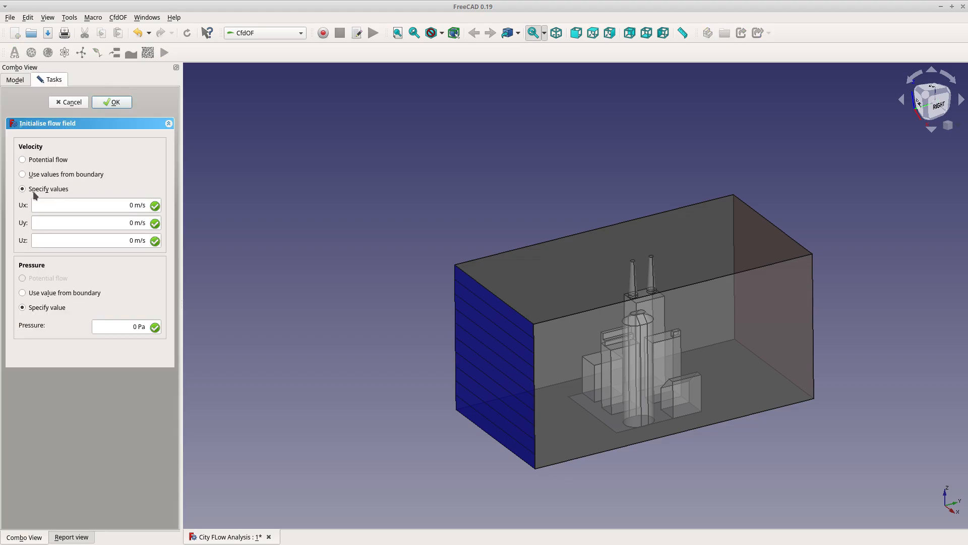
{"action": "left_click", "coordinate": [23, 160]}
{"action": "left_click", "coordinate": [32, 226]}
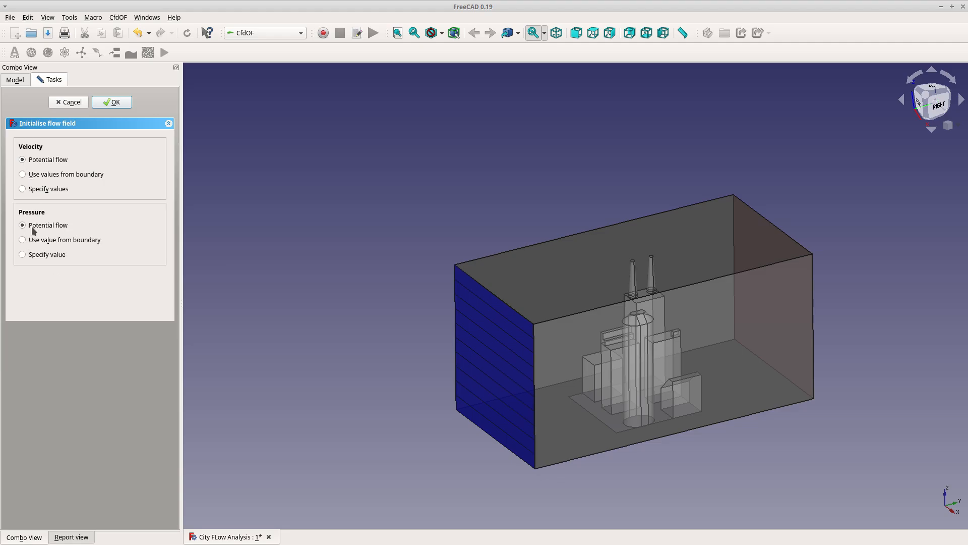
{"action": "left_click", "coordinate": [112, 103]}
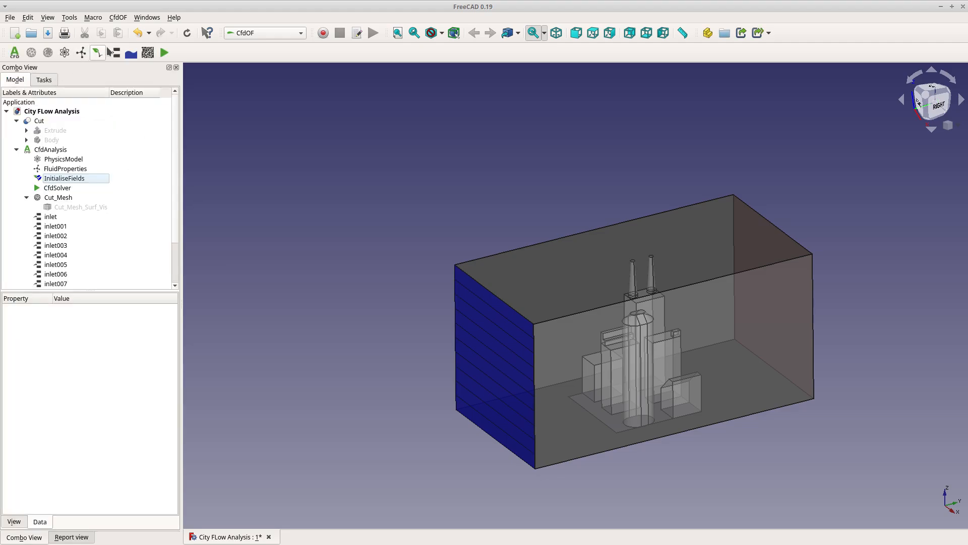
Write the case and try to run the solver again
{"action": "left_click", "coordinate": [165, 53]}
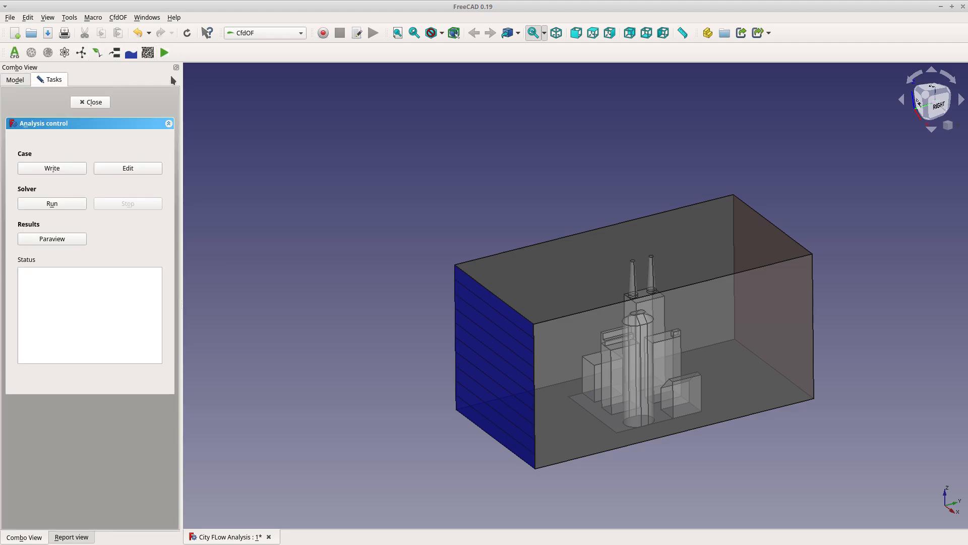
{"action": "left_click", "coordinate": [51, 168]}
{"action": "left_click", "coordinate": [61, 204]}
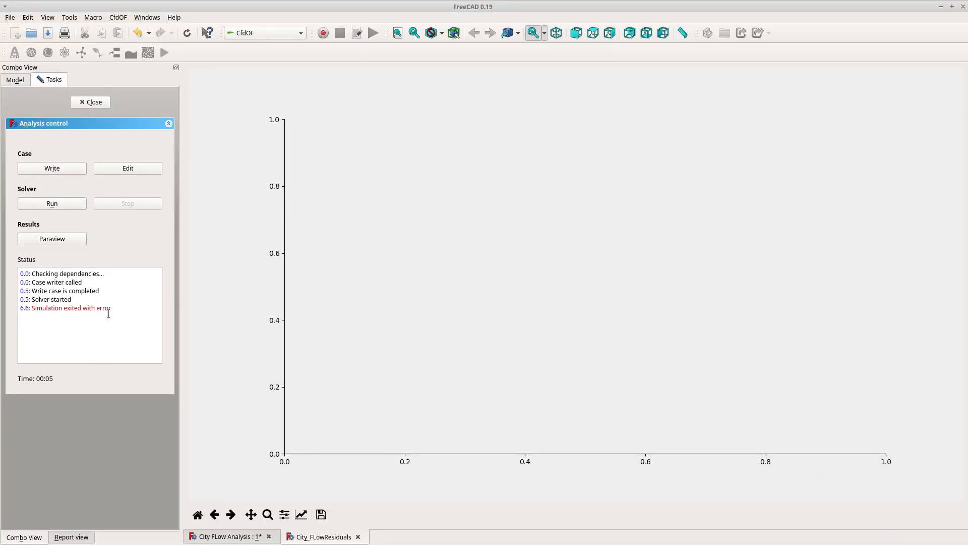
{"action": "left_click", "coordinate": [82, 103]}
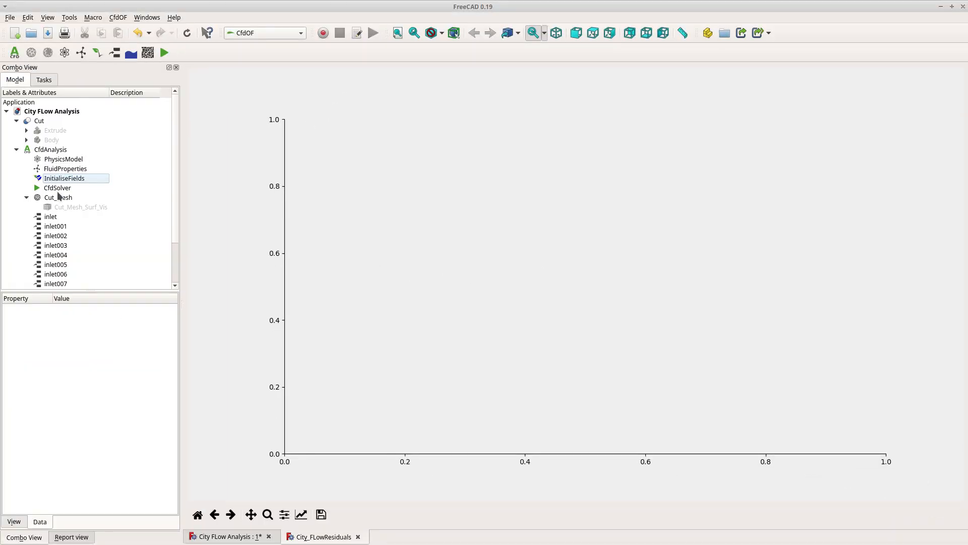
Regenerate the mesh using the gmsh mesh utility by writing the mesh case and running the mesher
{"action": "left_click", "coordinate": [358, 536]}
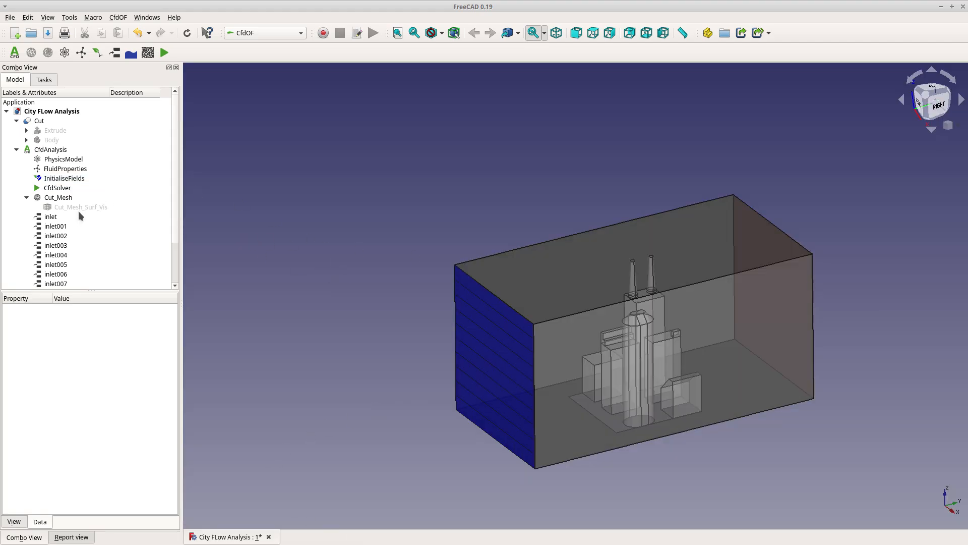
{"action": "double_click", "coordinate": [59, 199]}
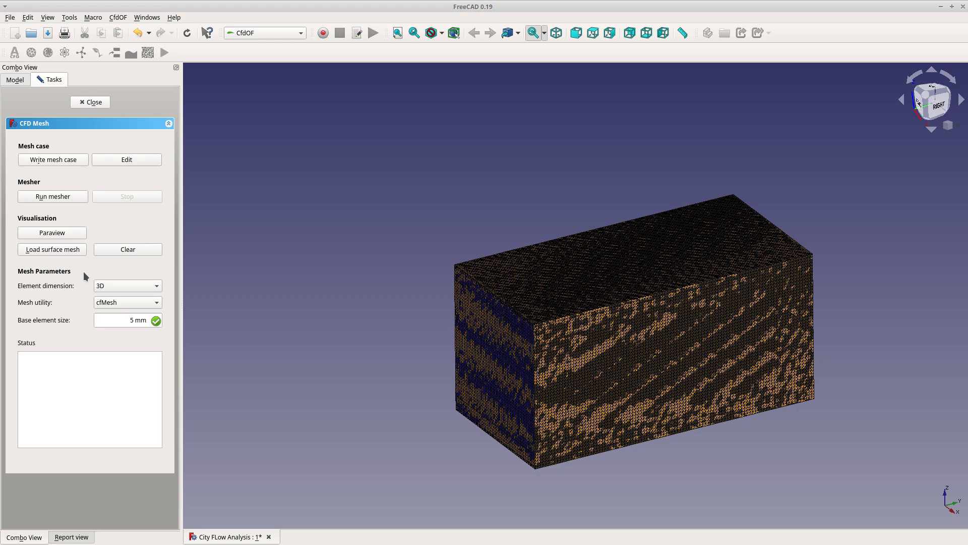
{"action": "left_click", "coordinate": [128, 306]}
{"action": "left_click", "coordinate": [127, 329]}
{"action": "left_click", "coordinate": [62, 160]}
{"action": "left_click", "coordinate": [57, 197]}
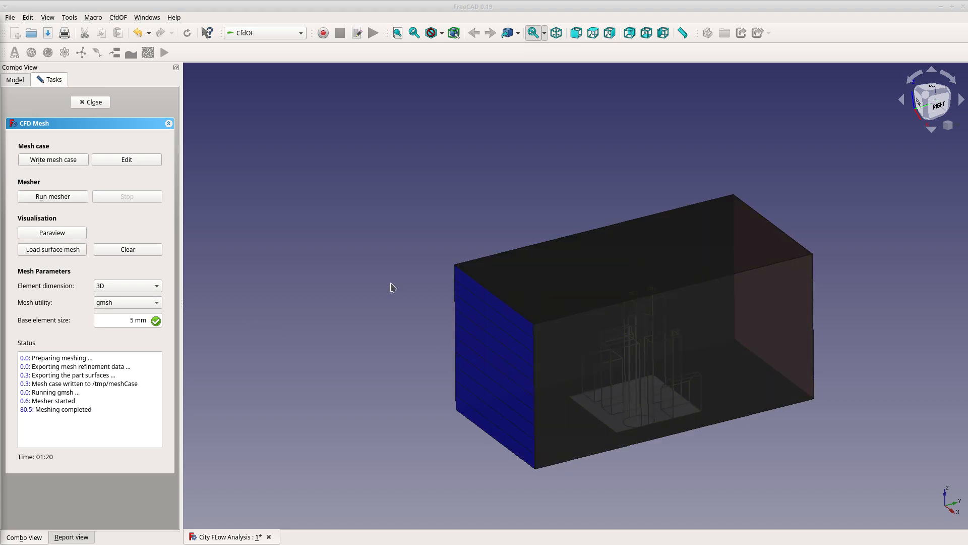
Load the surface mesh to inspect it, then clear it and close the mesh panel
{"action": "left_click", "coordinate": [65, 250]}
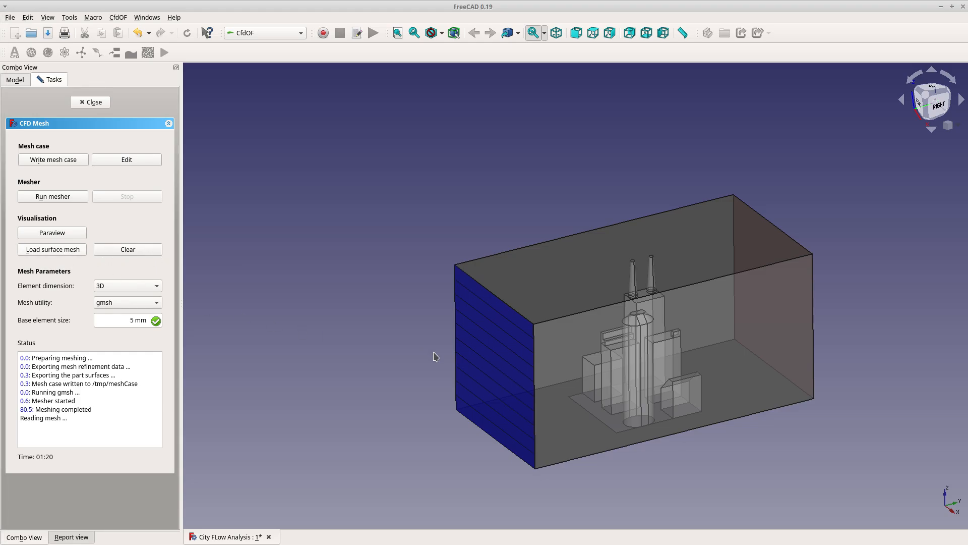
{"action": "scroll", "coordinate": [653, 374], "scroll_direction": "up", "scroll_amount": 10}
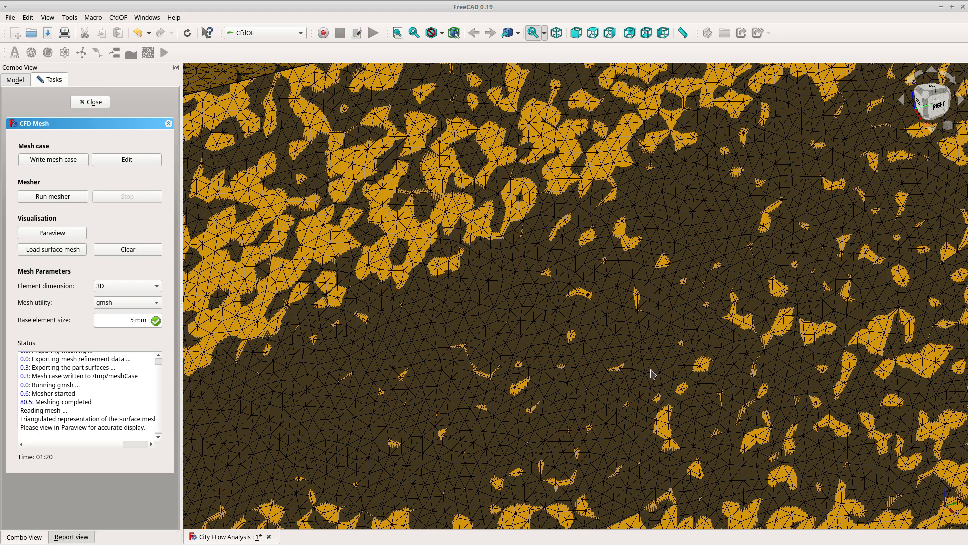
{"action": "scroll", "coordinate": [653, 375], "scroll_direction": "down", "scroll_amount": 10}
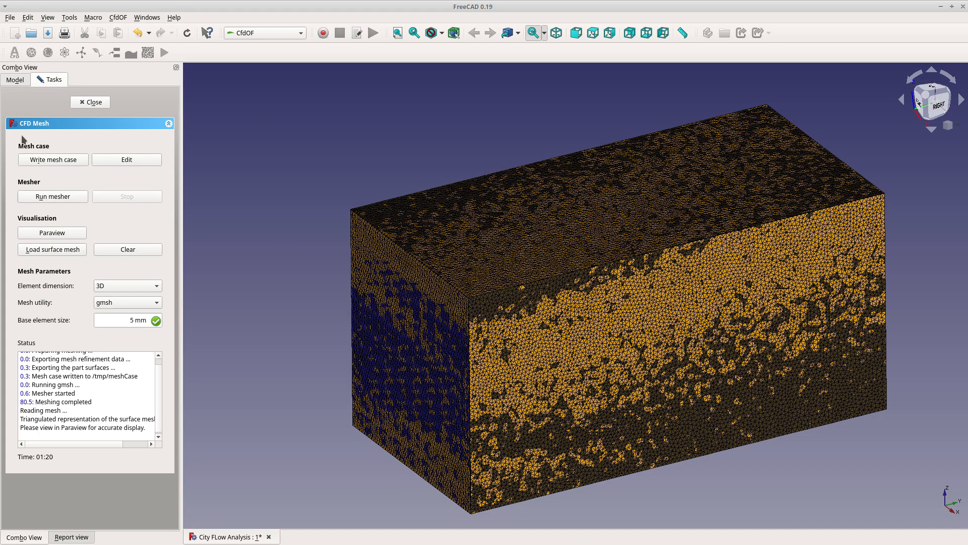
{"action": "left_click", "coordinate": [127, 249]}
{"action": "left_click", "coordinate": [87, 102]}
Write the case and run the solver with the new mesh
{"action": "double_click", "coordinate": [57, 188]}
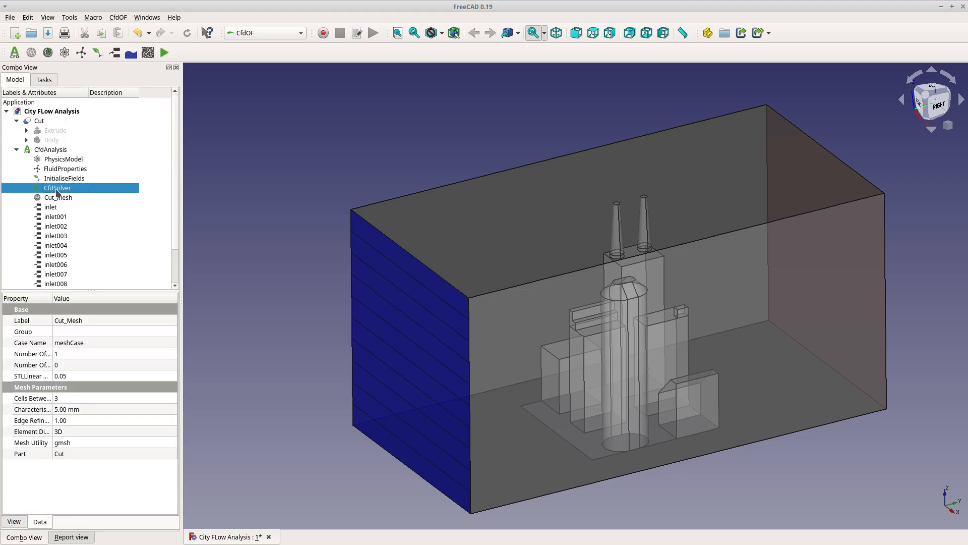
{"action": "left_click", "coordinate": [56, 168]}
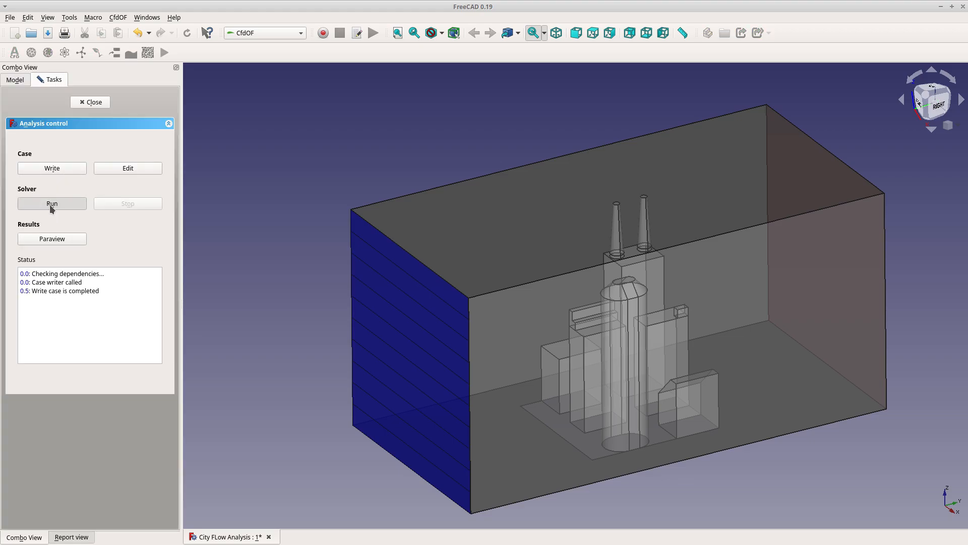
{"action": "left_click", "coordinate": [51, 204]}
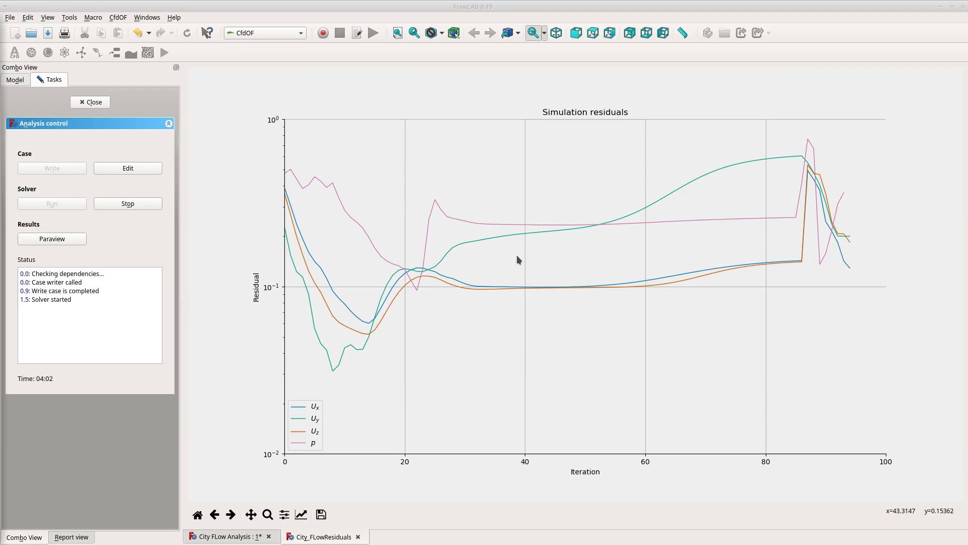
Open the results in ParaView, orbit the domain to inspect it, and close ParaView
{"action": "left_click", "coordinate": [31, 242]}
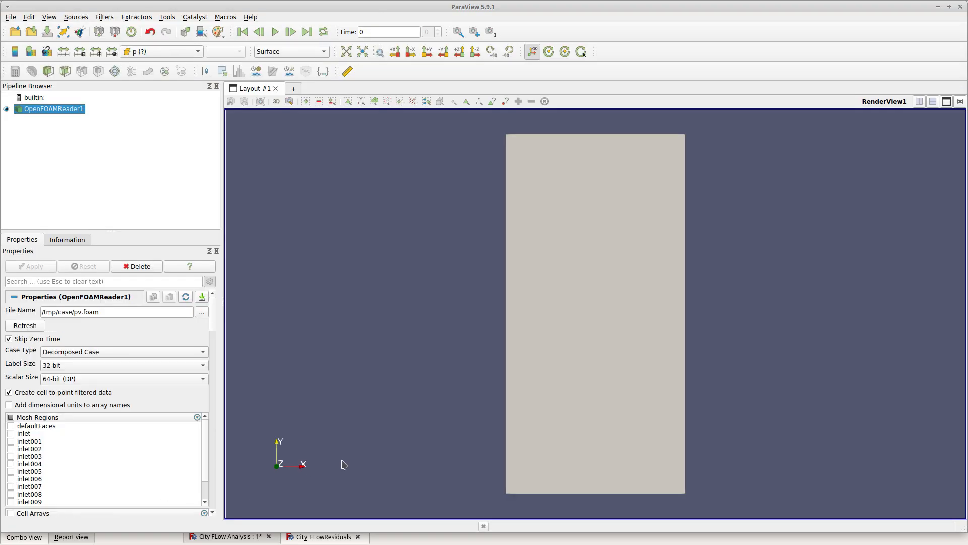
{"action": "left_click_drag", "start_coordinate": [344, 464], "coordinate": [544, 198]}
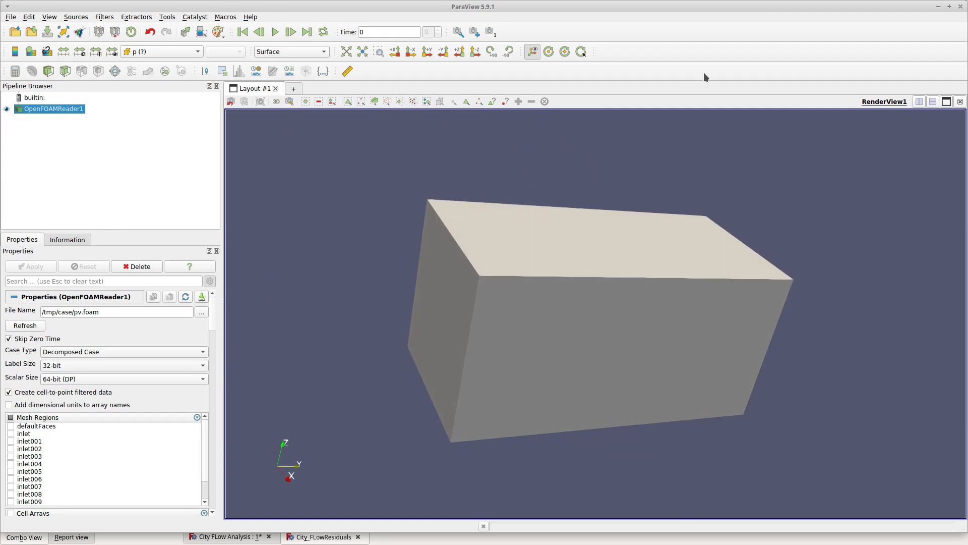
{"action": "left_click", "coordinate": [959, 7]}
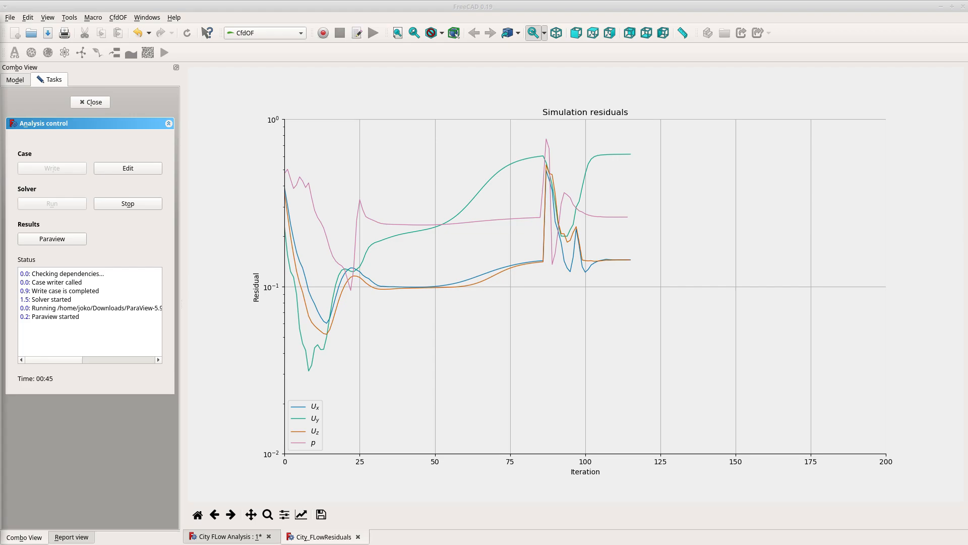
Reopen the simulation results in ParaView
{"action": "left_click", "coordinate": [71, 239]}
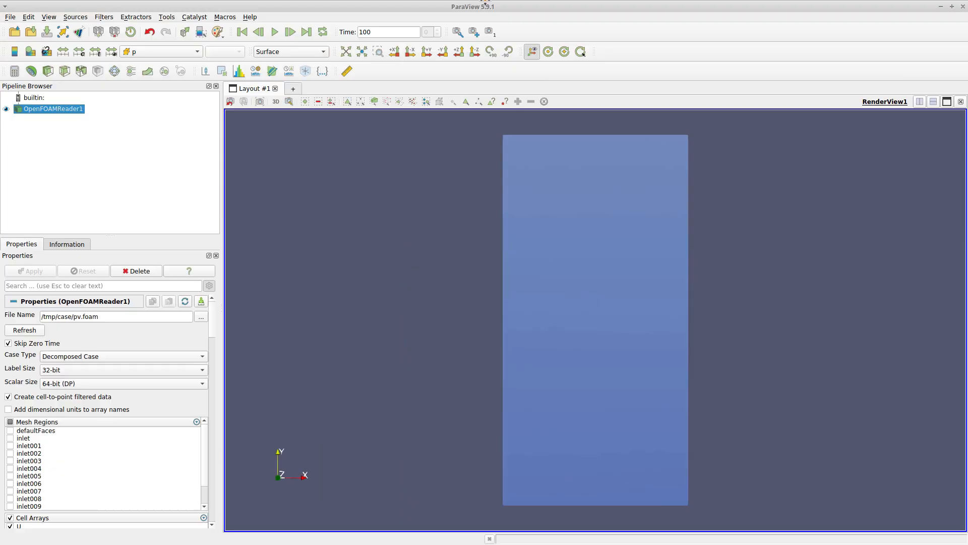
Add a Stream Tracer filter to the OpenFOAM results and hide the reader's display
{"action": "left_click_drag", "start_coordinate": [458, 405], "coordinate": [101, 141]}
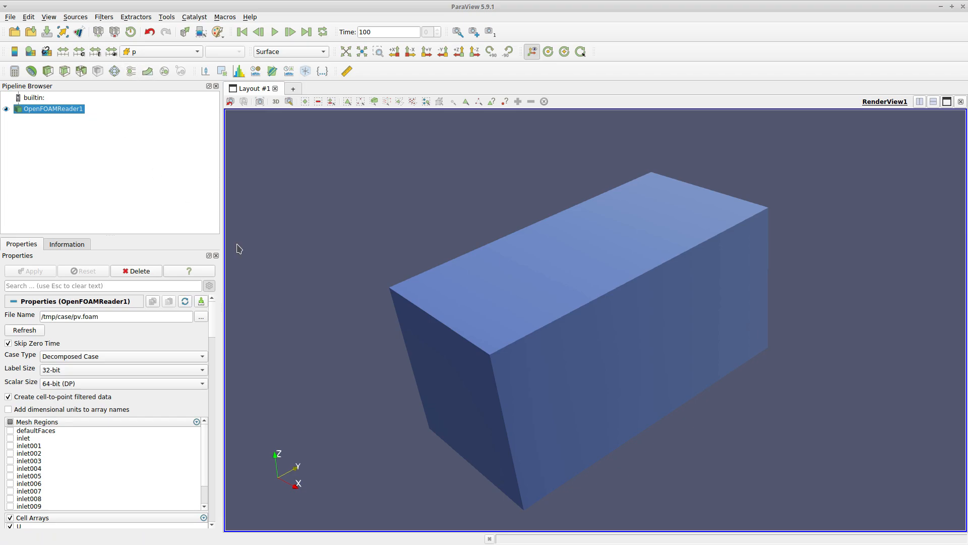
{"action": "left_click_drag", "start_coordinate": [238, 247], "coordinate": [555, 327]}
{"action": "scroll", "coordinate": [555, 327], "scroll_direction": "up", "scroll_amount": 4}
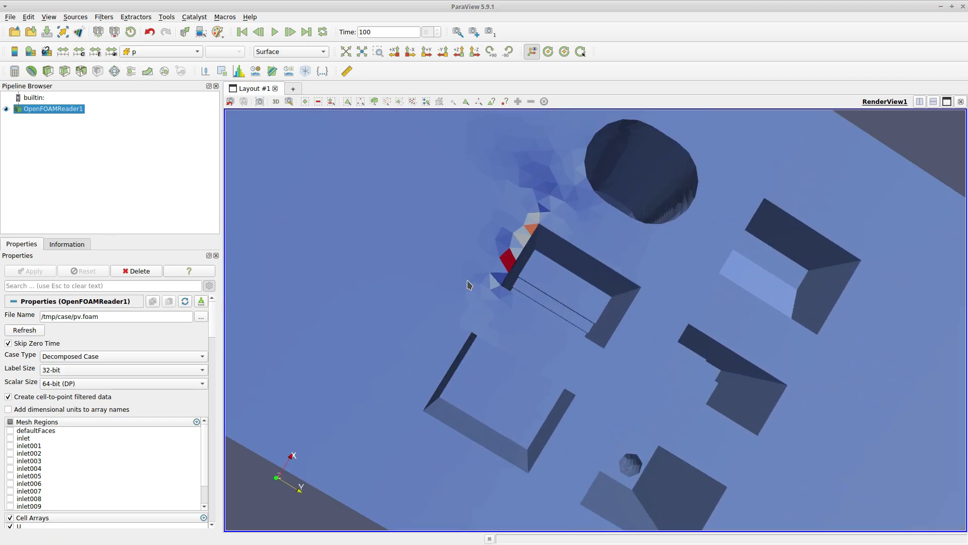
{"action": "scroll", "coordinate": [499, 313], "scroll_direction": "up", "scroll_amount": 4}
{"action": "scroll", "coordinate": [500, 319], "scroll_direction": "down", "scroll_amount": 8}
{"action": "left_click_drag", "start_coordinate": [501, 321], "coordinate": [630, 370]}
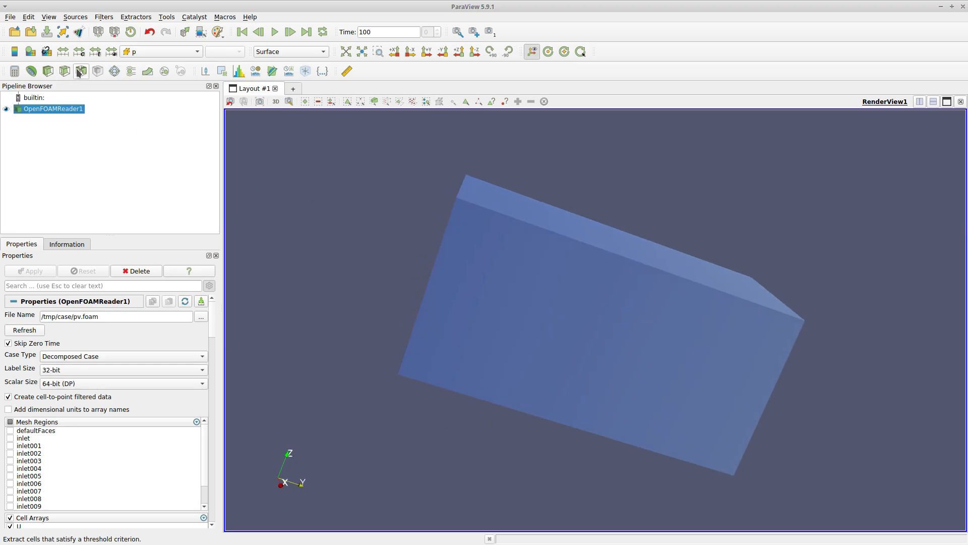
{"action": "left_click", "coordinate": [131, 71]}
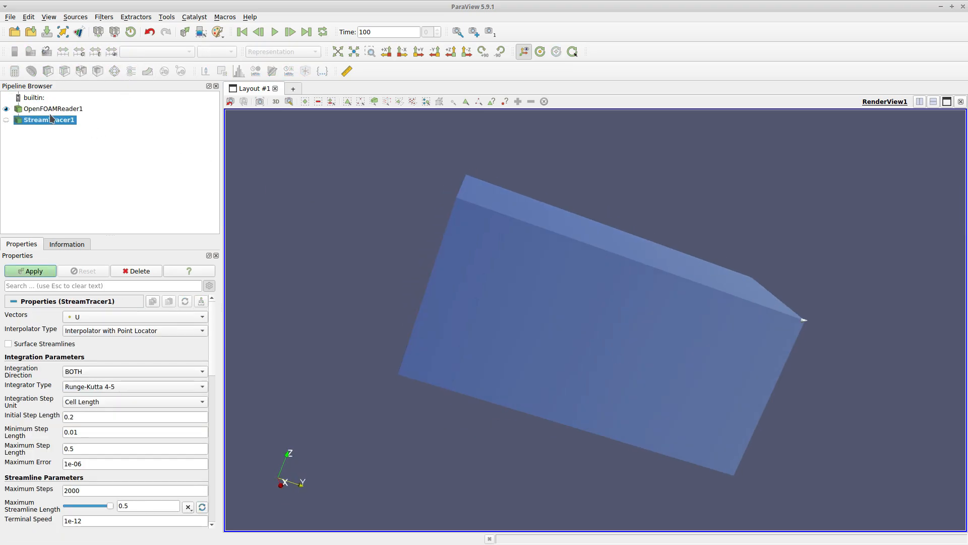
{"action": "left_click", "coordinate": [6, 109]}
{"action": "mouse_move", "coordinate": [418, 326]}
{"action": "left_mouse_down"}
{"action": "mouse_move", "coordinate": [429, 367]}
{"action": "mouse_move", "coordinate": [425, 315]}
{"action": "mouse_move", "coordinate": [409, 332]}
{"action": "left_mouse_up"}
{"action": "left_click_drag", "start_coordinate": [682, 412], "coordinate": [671, 480]}
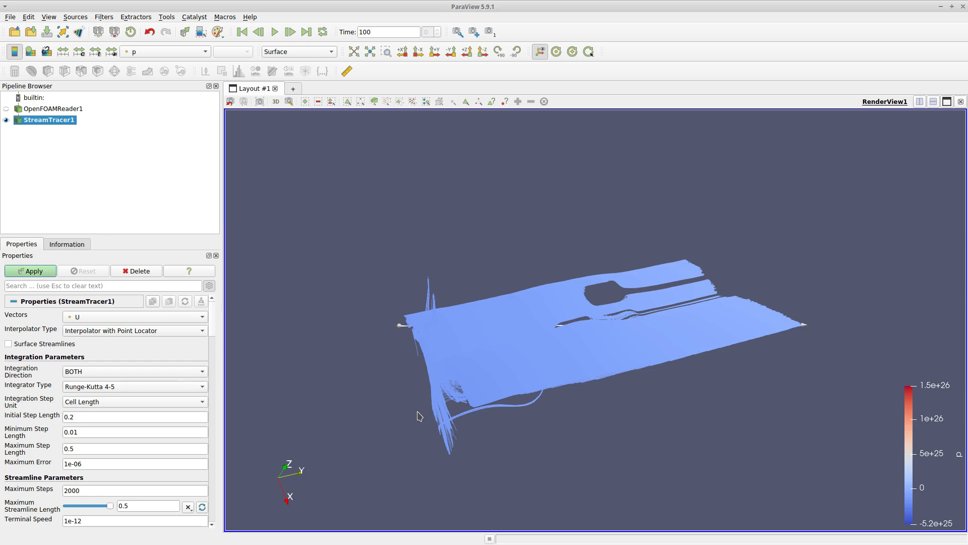
Switch the stream tracer's seed type from a line to a Point Cloud
{"action": "left_click_drag", "start_coordinate": [420, 416], "coordinate": [337, 373]}
{"action": "scroll", "coordinate": [456, 362], "scroll_direction": "up", "scroll_amount": 2}
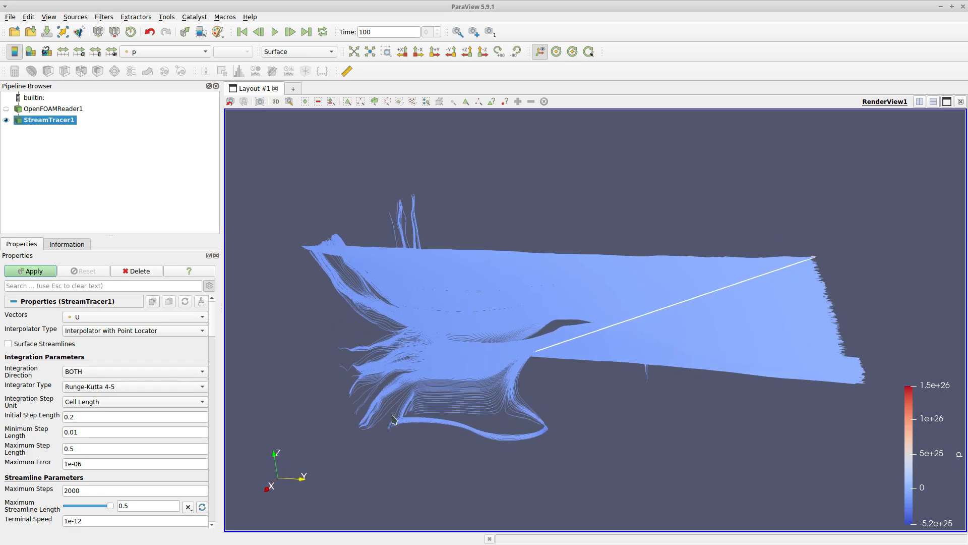
{"action": "left_click_drag", "start_coordinate": [364, 420], "coordinate": [376, 402]}
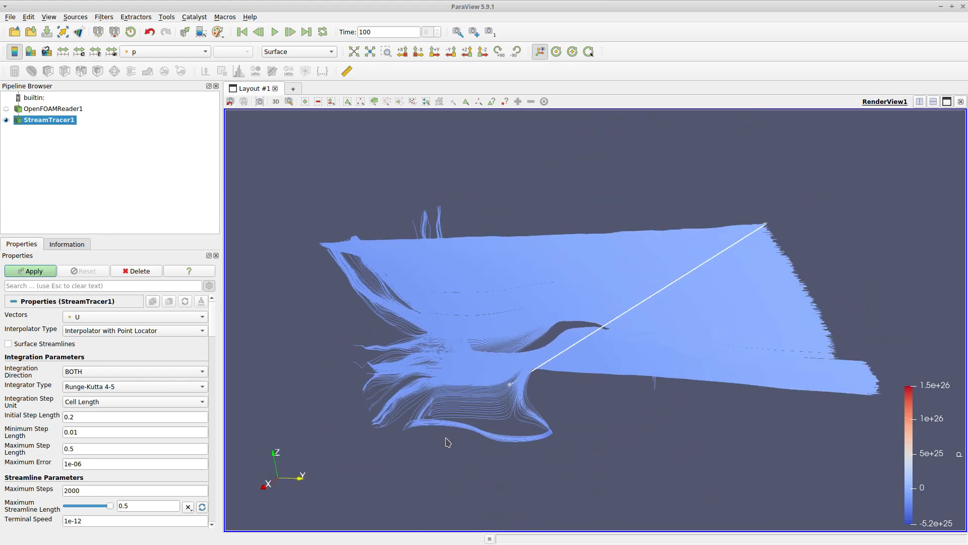
{"action": "left_click_drag", "start_coordinate": [726, 457], "coordinate": [840, 493]}
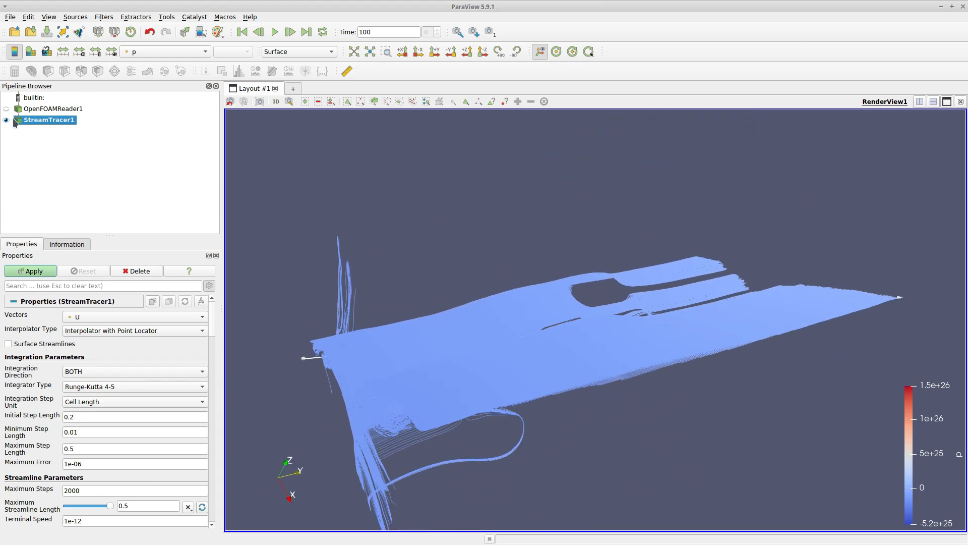
{"action": "scroll", "coordinate": [51, 420], "scroll_direction": "down", "scroll_amount": 7}
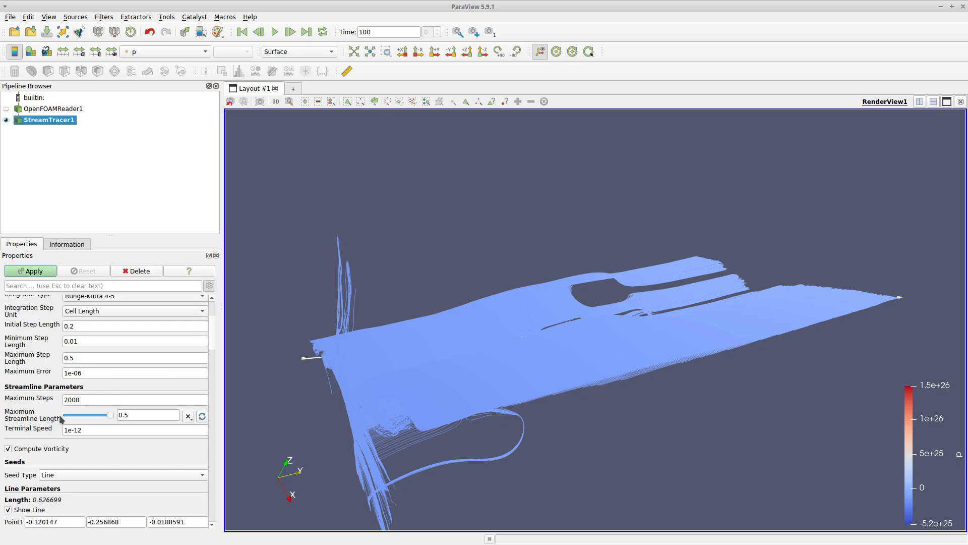
{"action": "left_click", "coordinate": [60, 356]}
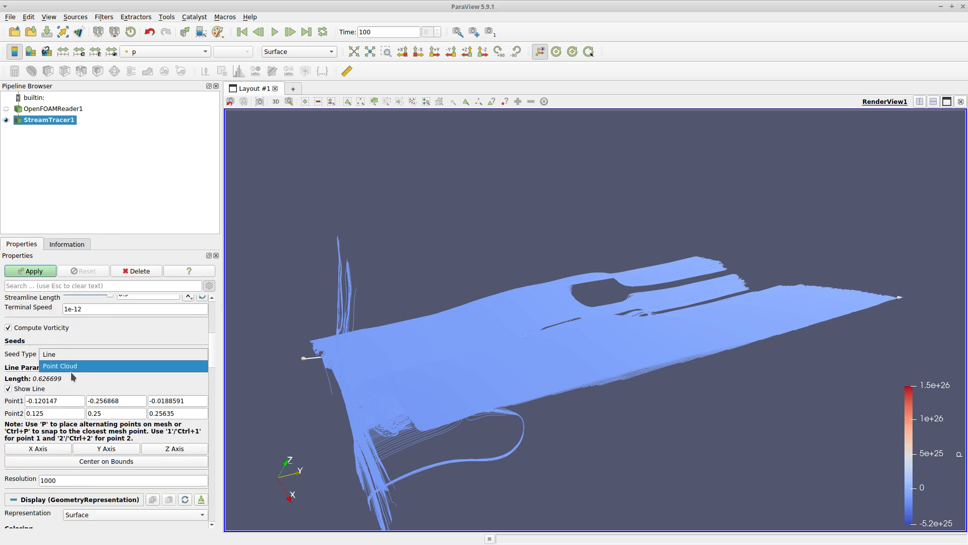
{"action": "left_click", "coordinate": [71, 370]}
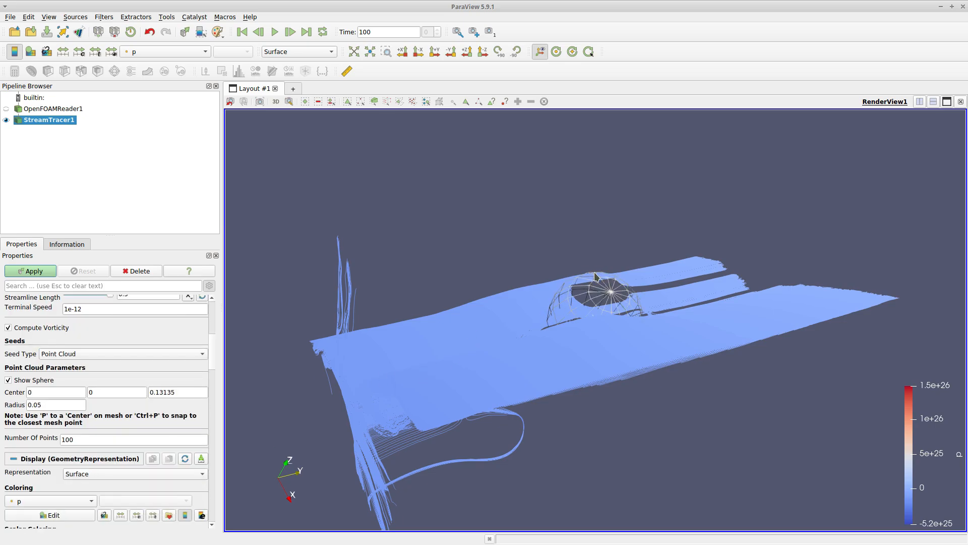
Enlarge the seed sphere to a radius of about 0.32, set 1000 seed points, and apply
{"action": "right_click_drag", "start_coordinate": [594, 272], "coordinate": [523, 1]}
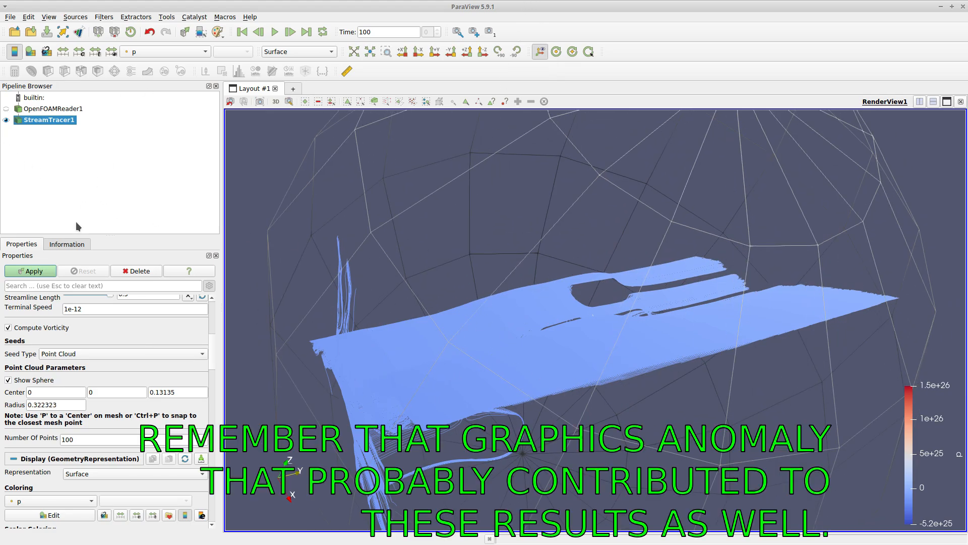
{"action": "double_click", "coordinate": [86, 439]}
{"action": "left_click", "coordinate": [86, 439]}
{"action": "left_click", "coordinate": [35, 271]}
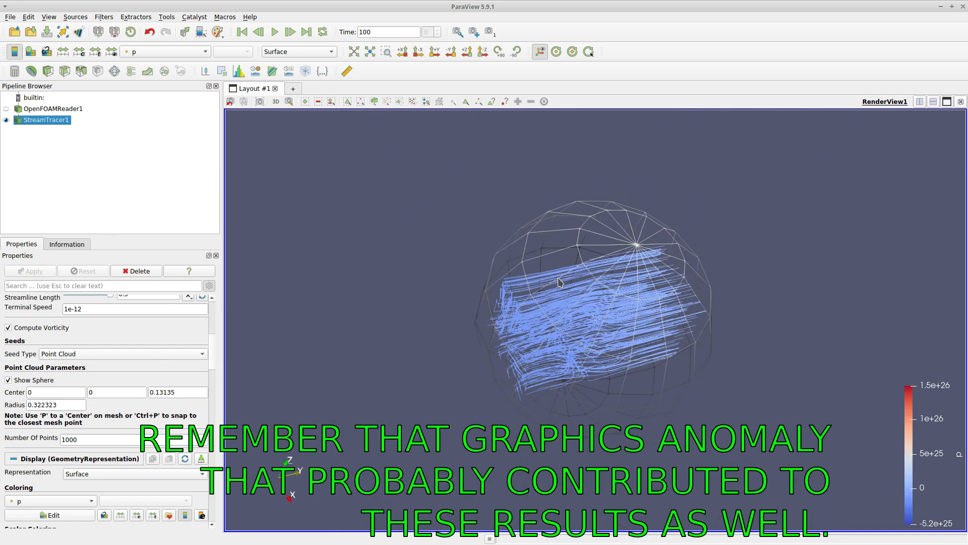
Increase the number of seed points to 10000 and apply
{"action": "right_click_drag", "start_coordinate": [558, 279], "coordinate": [567, 362]}
{"action": "left_click_drag", "start_coordinate": [901, 271], "coordinate": [795, 315]}
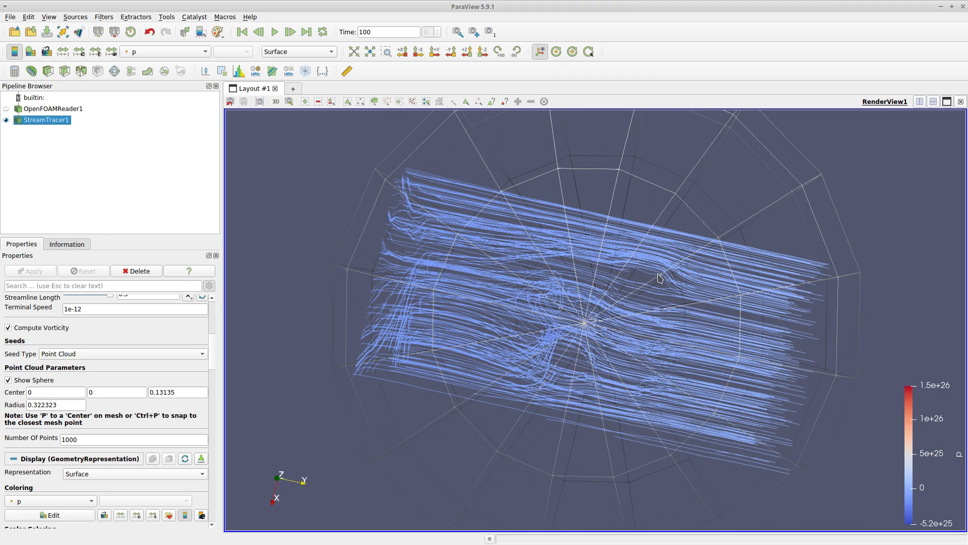
{"action": "left_click_drag", "start_coordinate": [371, 443], "coordinate": [422, 378]}
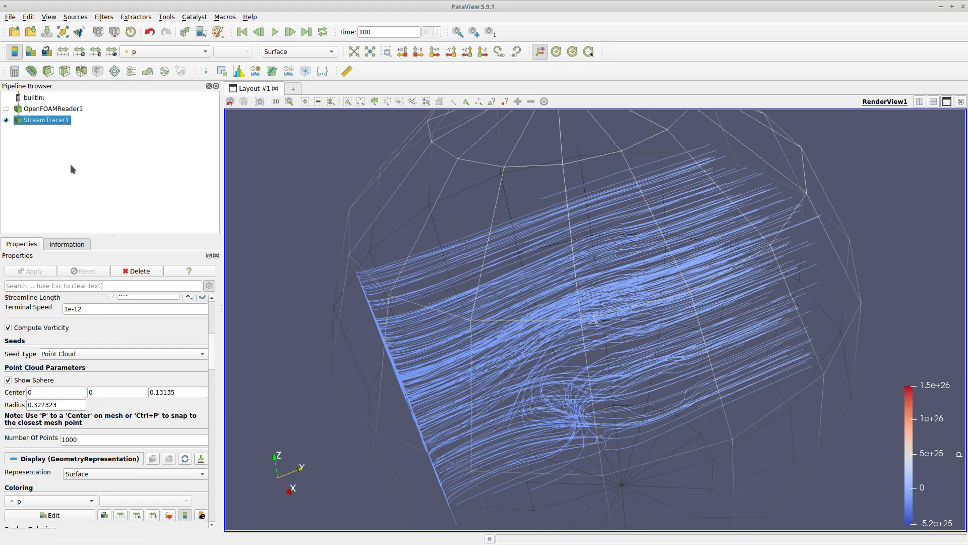
{"action": "left_click", "coordinate": [86, 438]}
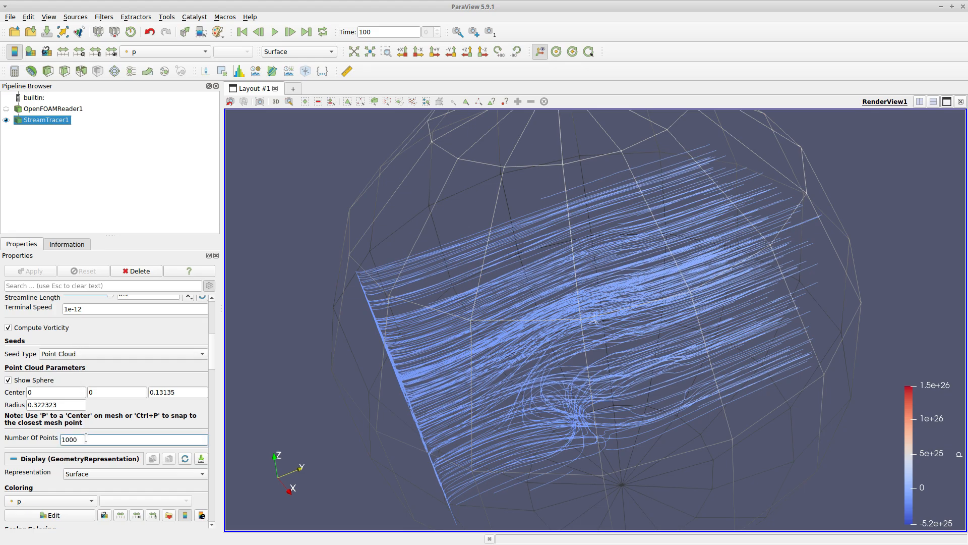
{"action": "type", "text": "0"}
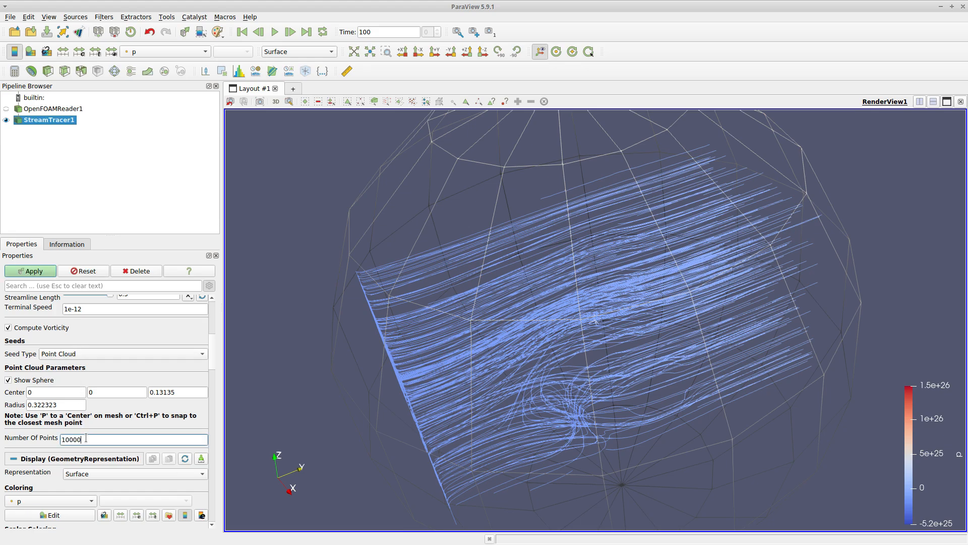
{"action": "left_click", "coordinate": [31, 273]}
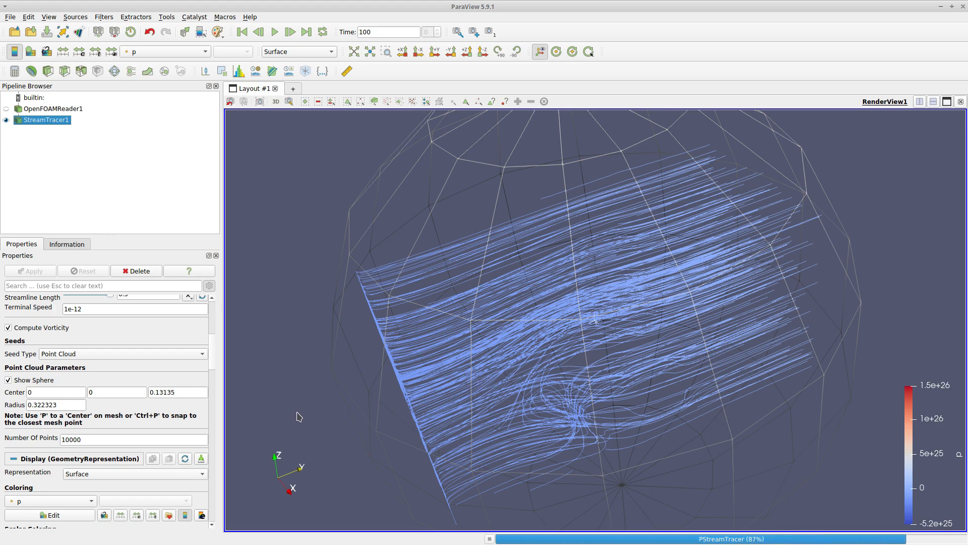
Color the streamlines by velocity U
{"action": "left_click_drag", "start_coordinate": [357, 495], "coordinate": [367, 408]}
{"action": "left_click", "coordinate": [167, 52]}
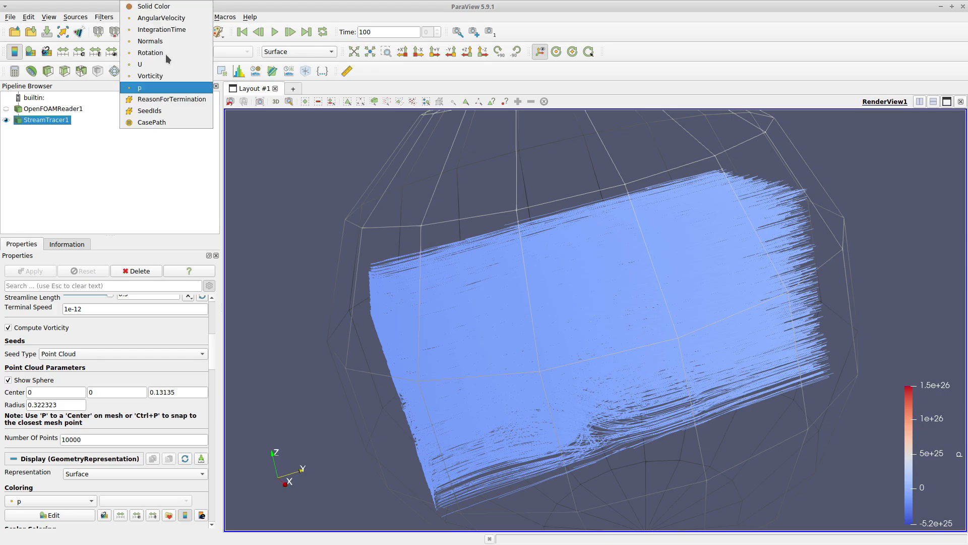
{"action": "left_click", "coordinate": [166, 61]}
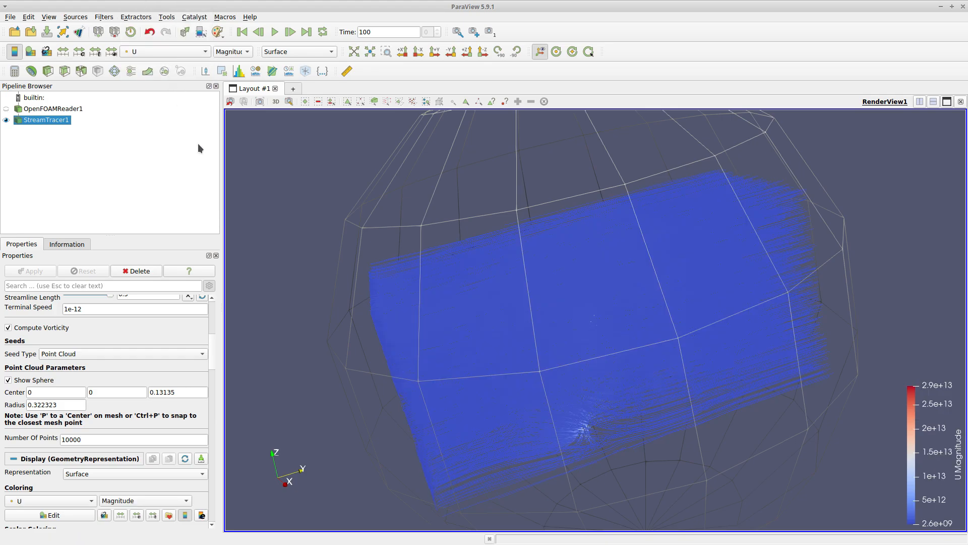
Move the seed sphere, set the number of seed points to 5000, and apply
{"action": "left_click_drag", "start_coordinate": [294, 306], "coordinate": [205, 156]}
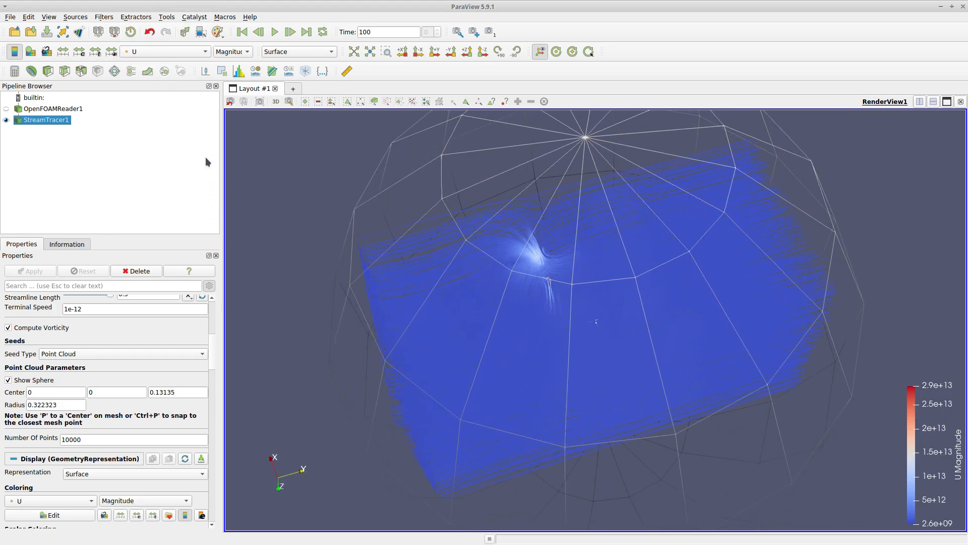
{"action": "scroll", "coordinate": [353, 268], "scroll_direction": "up", "scroll_amount": 6}
{"action": "scroll", "coordinate": [423, 232], "scroll_direction": "down", "scroll_amount": 5}
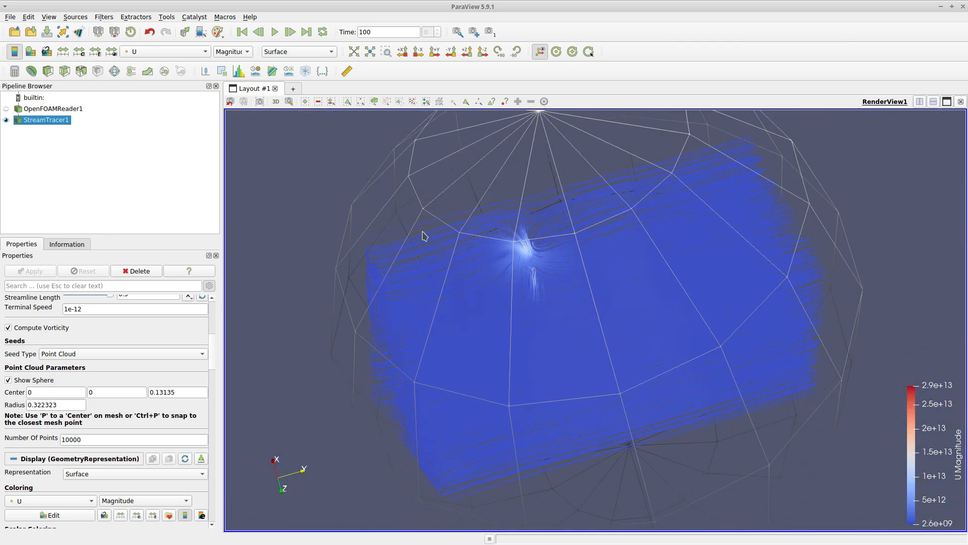
{"action": "left_click_drag", "start_coordinate": [370, 204], "coordinate": [367, 257]}
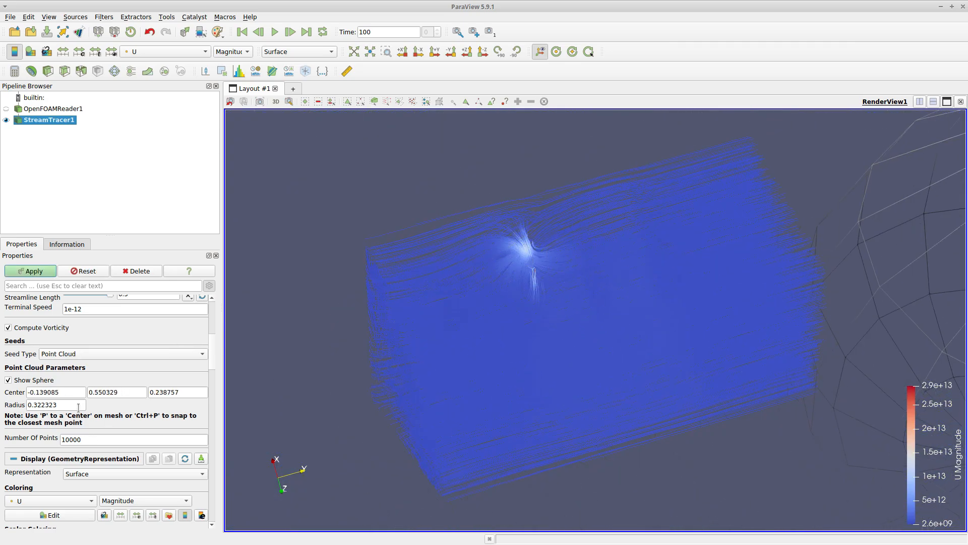
{"action": "double_click", "coordinate": [96, 439]}
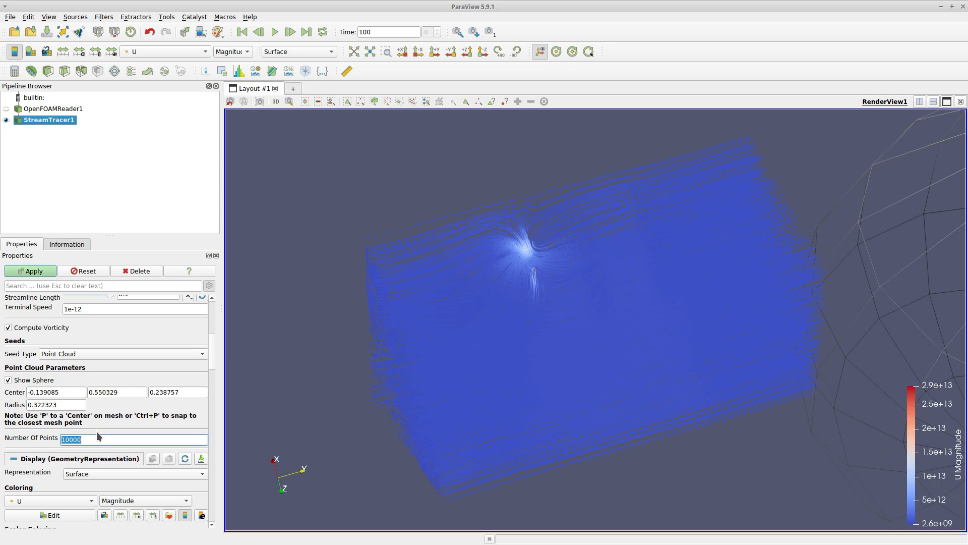
{"action": "type", "text": "500"}
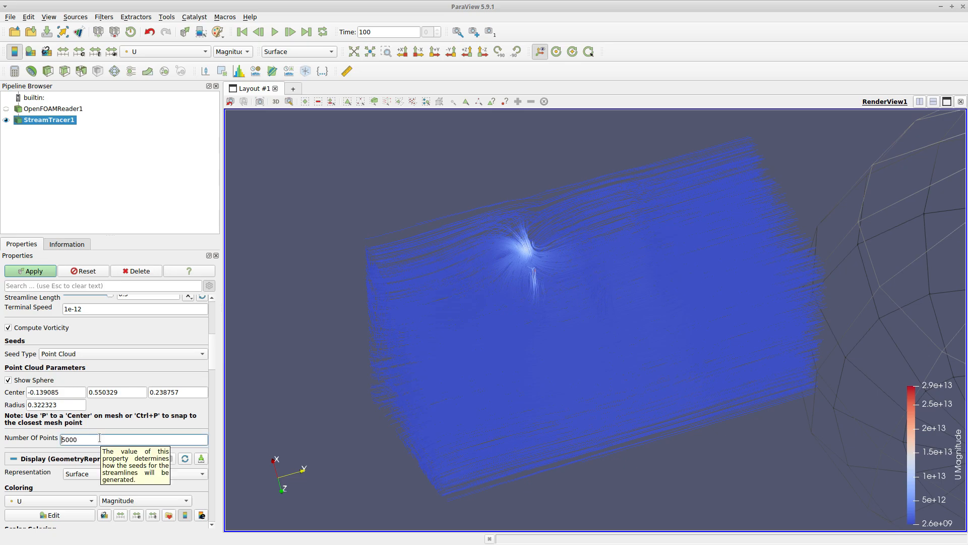
{"action": "left_click", "coordinate": [51, 270]}
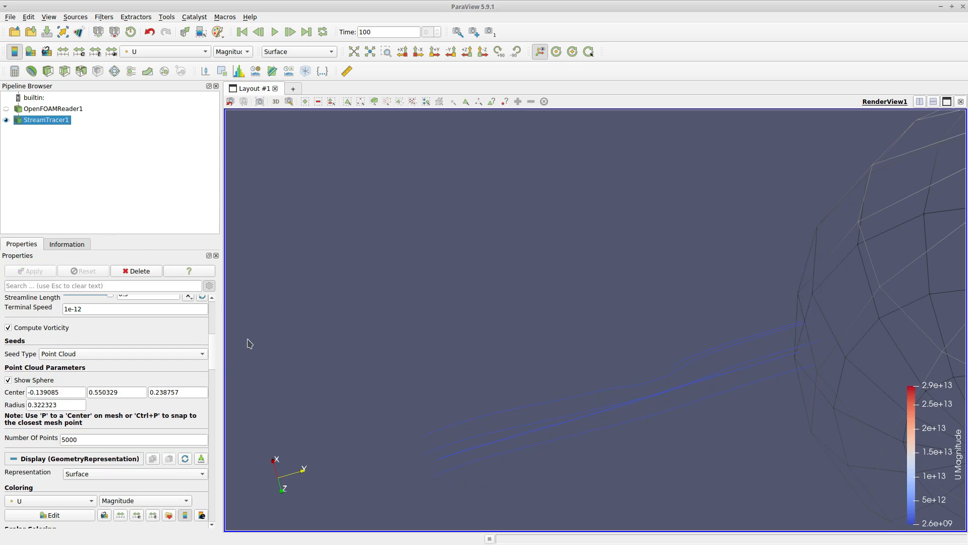
Reposition the seed sphere near the middle of the domain and apply
{"action": "left_click_drag", "start_coordinate": [437, 325], "coordinate": [675, 311]}
{"action": "left_click_drag", "start_coordinate": [890, 367], "coordinate": [442, 298]}
{"action": "left_click", "coordinate": [36, 271]}
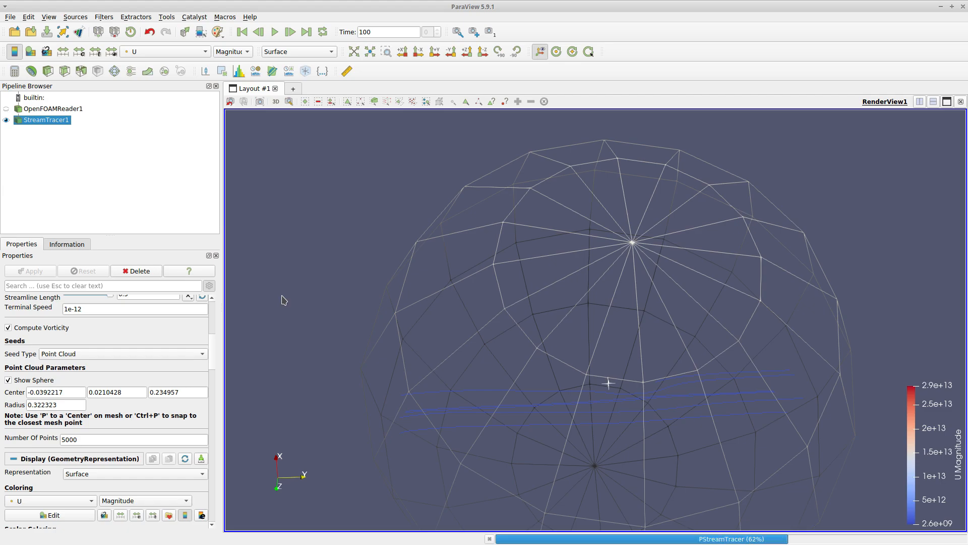
Color the streamlines by Vorticity
{"action": "left_click_drag", "start_coordinate": [281, 291], "coordinate": [274, 171]}
{"action": "left_click", "coordinate": [193, 52]}
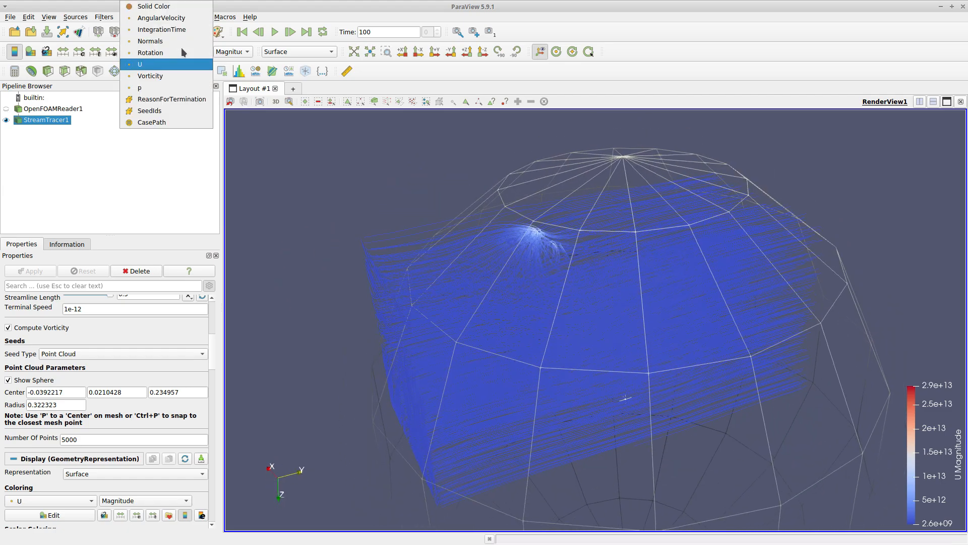
{"action": "left_click", "coordinate": [173, 75]}
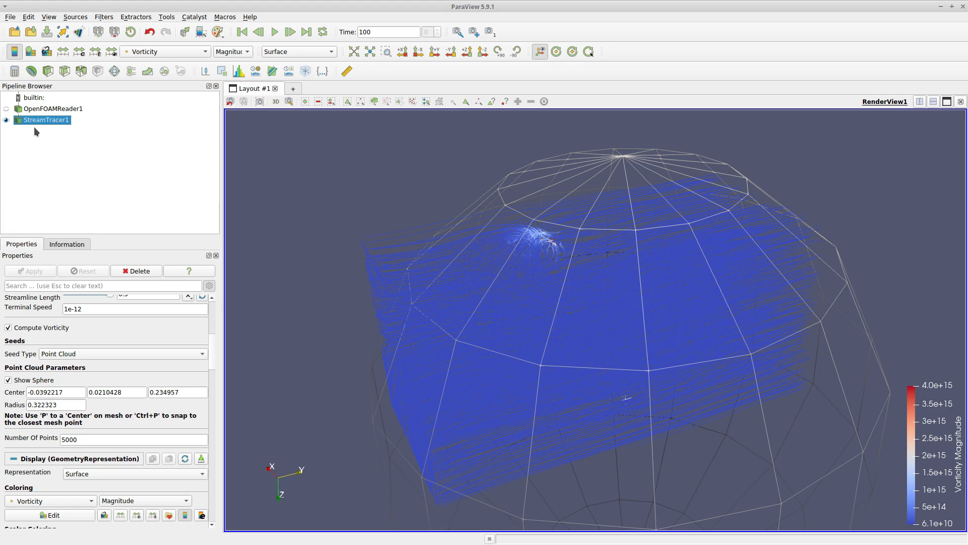
Apply the Rainbow Desaturated color preset to the vorticity coloring
{"action": "left_click", "coordinate": [169, 515]}
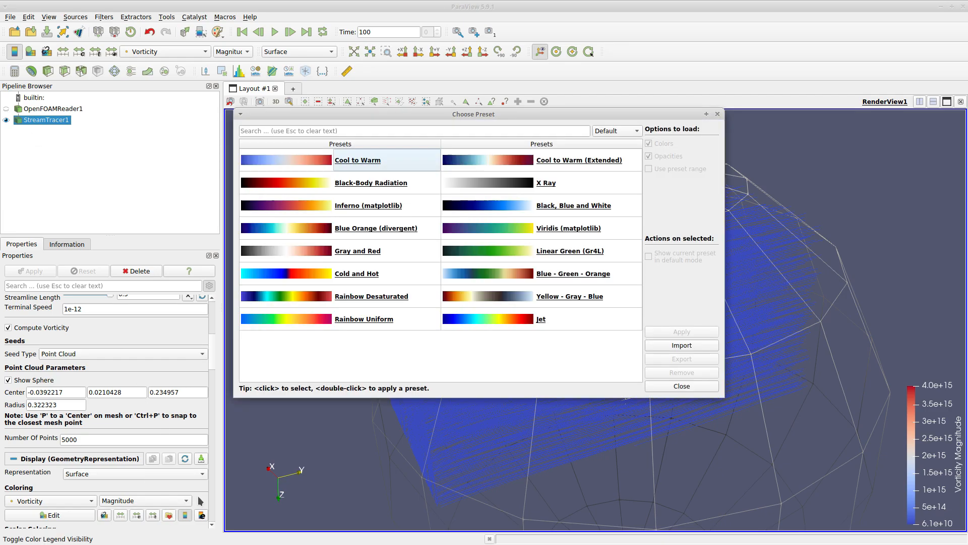
{"action": "left_click", "coordinate": [298, 298]}
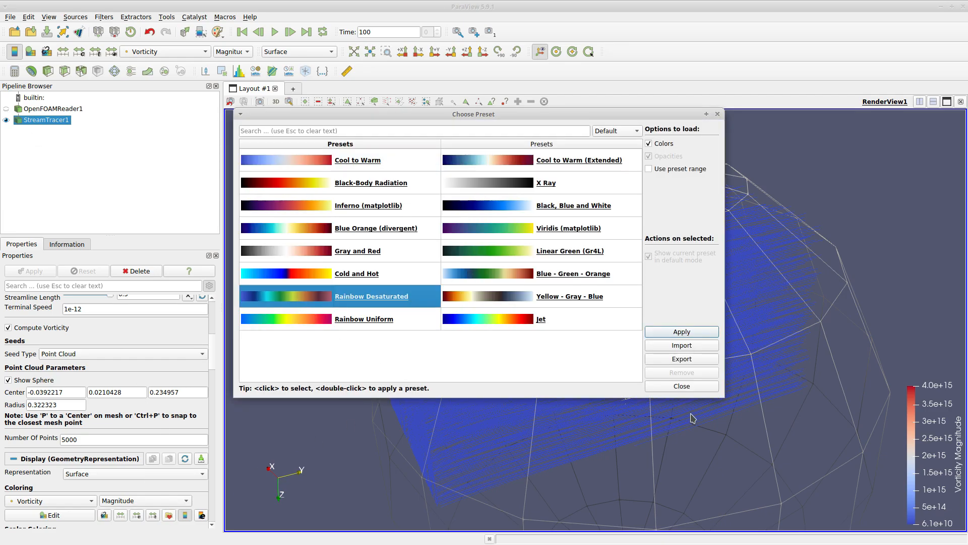
{"action": "left_click", "coordinate": [663, 333]}
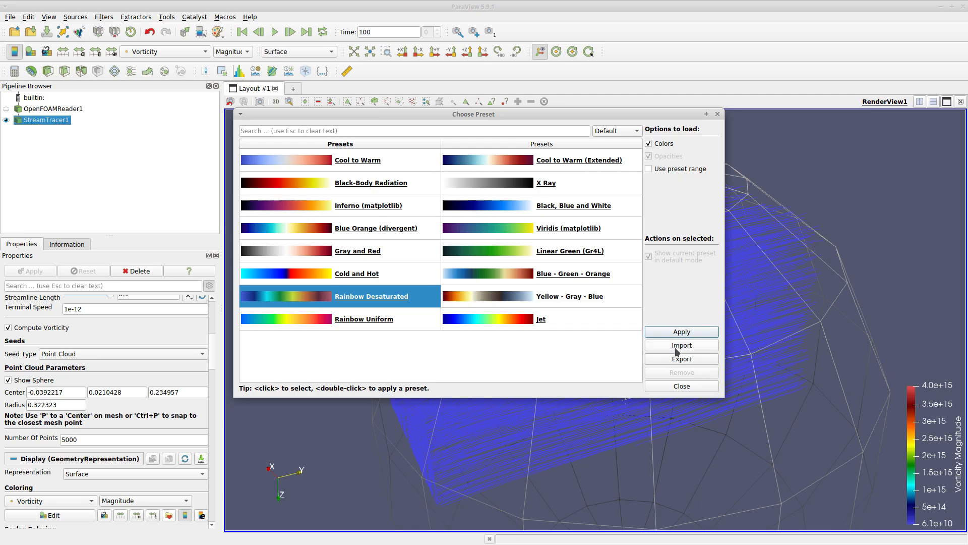
{"action": "left_click", "coordinate": [677, 387]}
Orbit and zoom around the vorticity-colored streamlines to examine the flow near the buildings
{"action": "mouse_move", "coordinate": [295, 339]}
{"action": "left_mouse_down"}
{"action": "mouse_move", "coordinate": [288, 389]}
{"action": "mouse_move", "coordinate": [297, 342]}
{"action": "left_mouse_up"}
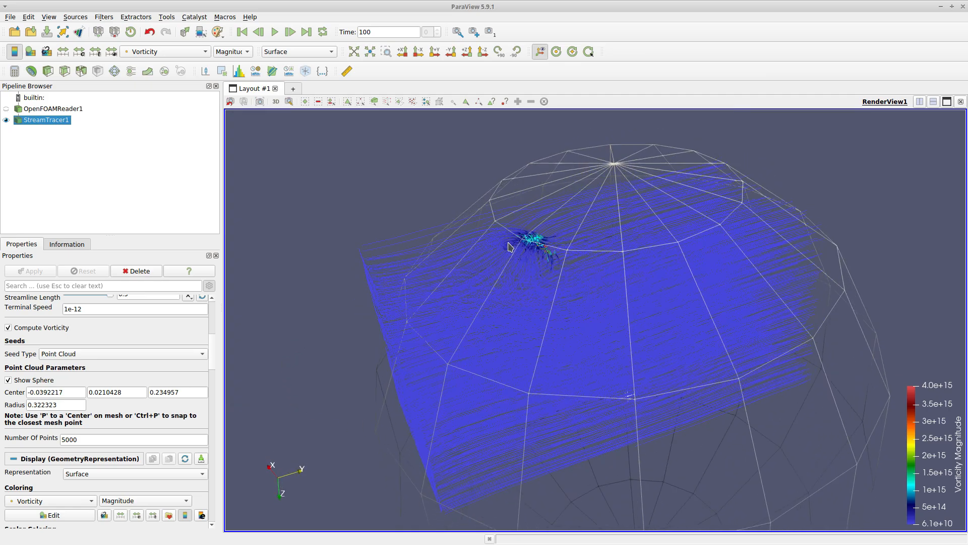
{"action": "scroll", "coordinate": [528, 246], "scroll_direction": "up", "scroll_amount": 5}
{"action": "scroll", "coordinate": [477, 297], "scroll_direction": "down", "scroll_amount": 4}
{"action": "left_click_drag", "start_coordinate": [353, 120], "coordinate": [858, 399]}
{"action": "left_click_drag", "start_coordinate": [347, 142], "coordinate": [413, 296]}
{"action": "scroll", "coordinate": [412, 296], "scroll_direction": "down", "scroll_amount": 4}
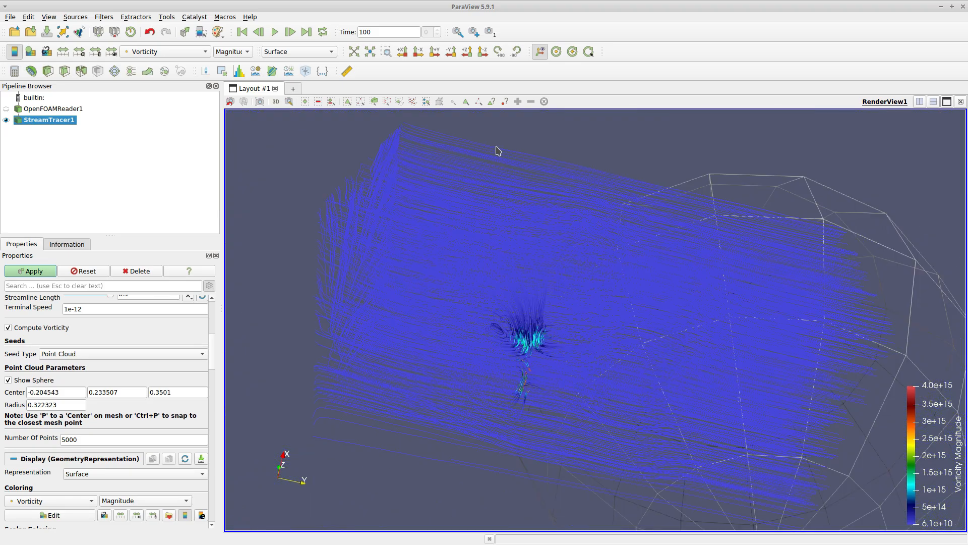
{"action": "left_click_drag", "start_coordinate": [498, 151], "coordinate": [647, 255]}
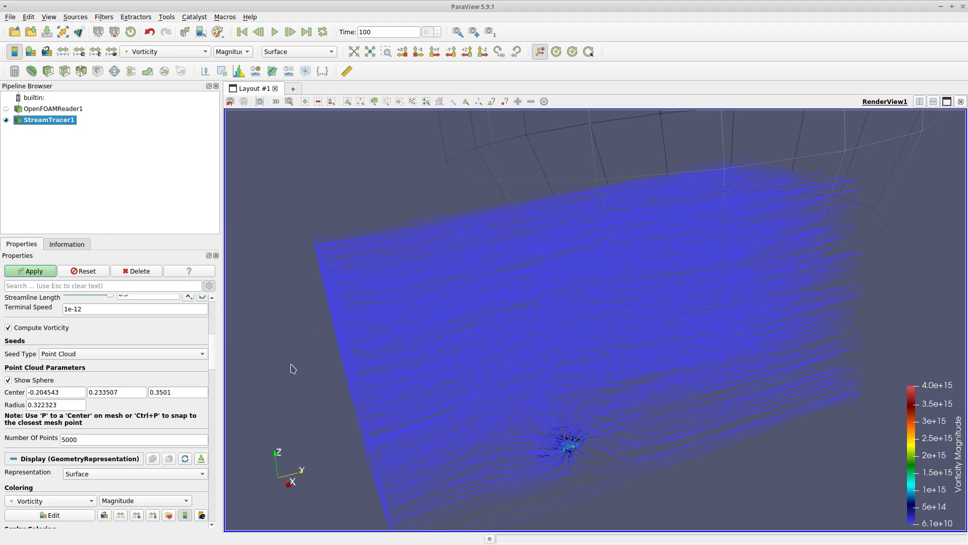
{"action": "left_click_drag", "start_coordinate": [268, 344], "coordinate": [330, 348]}
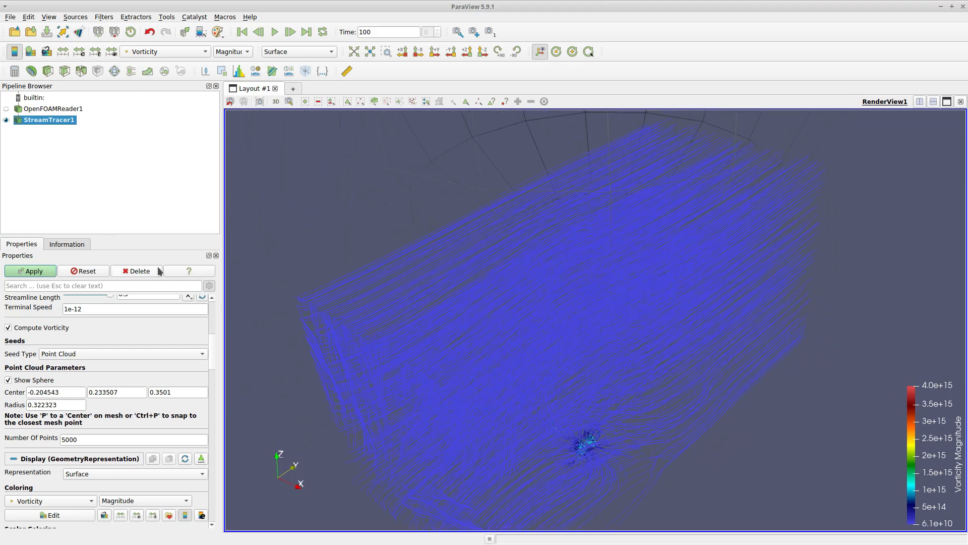
{"action": "left_click_drag", "start_coordinate": [158, 272], "coordinate": [287, 337]}
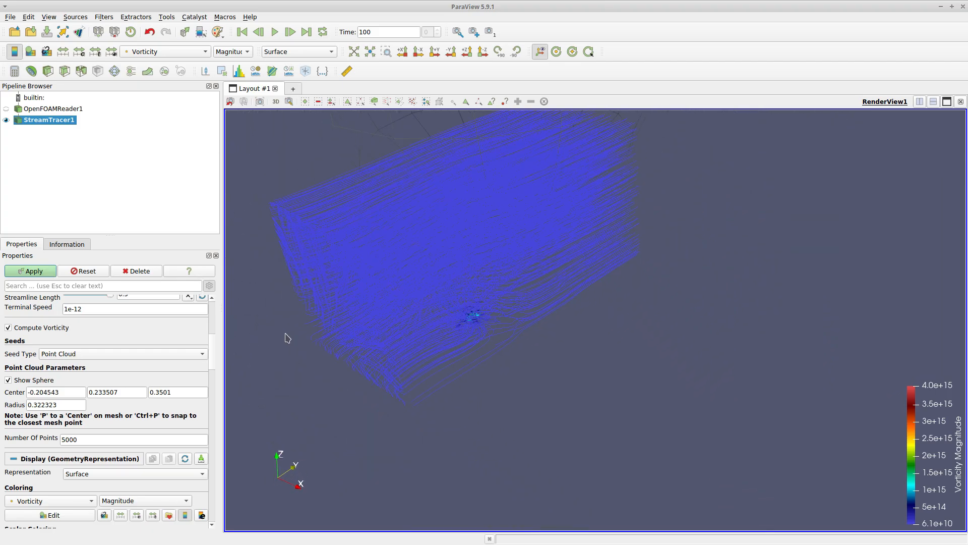
{"action": "left_click_drag", "start_coordinate": [327, 300], "coordinate": [398, 373]}
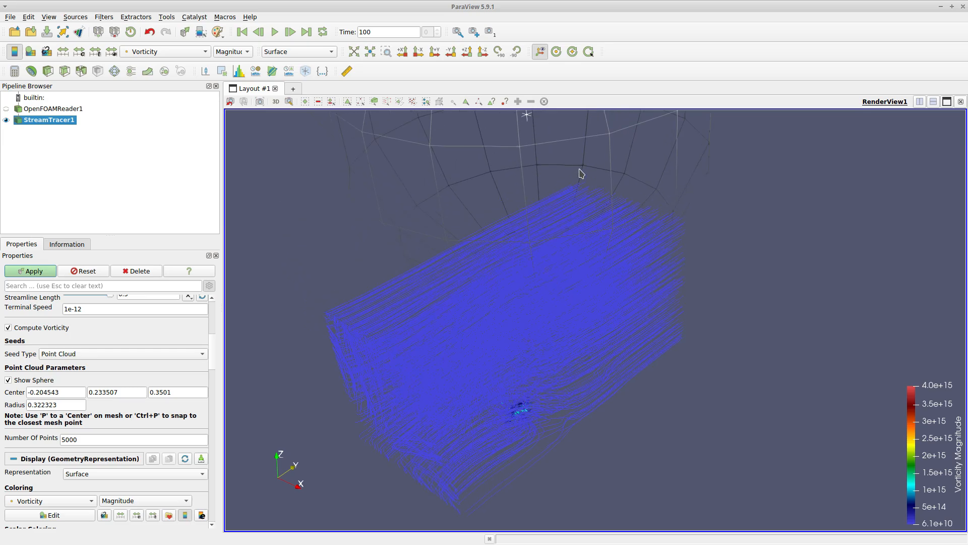
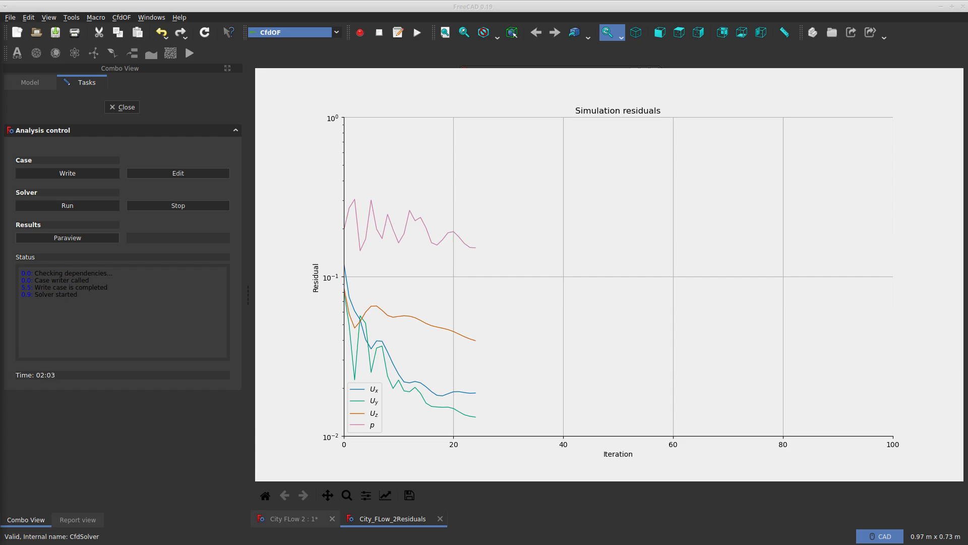
Save the FreeCAD document and launch the simulation results in ParaView from the analysis control
{"action": "left_click", "coordinate": [100, 238]}
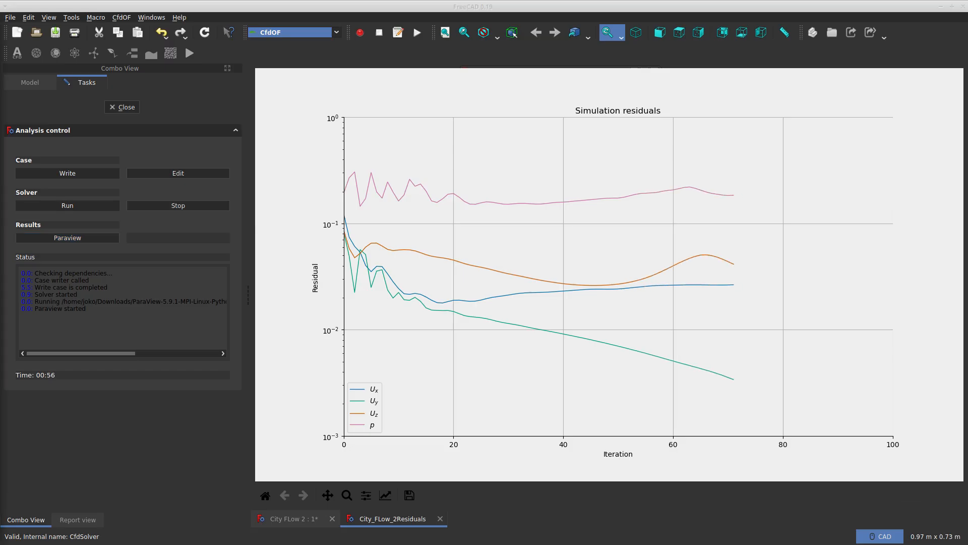
{"action": "left_click", "coordinate": [10, 17]}
{"action": "left_click", "coordinate": [30, 93]}
{"action": "left_click", "coordinate": [605, 346]}
{"action": "left_click", "coordinate": [70, 239]}
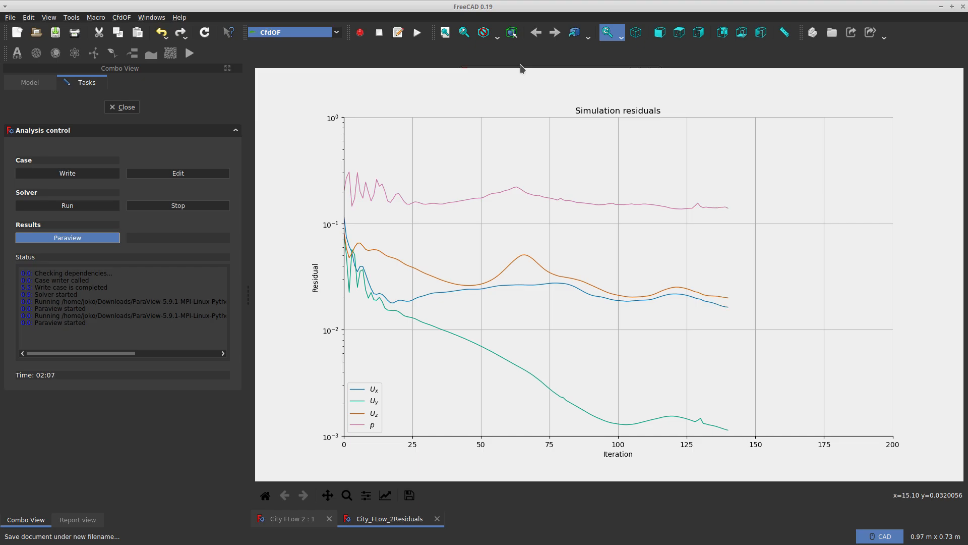
{"action": "left_click", "coordinate": [70, 239]}
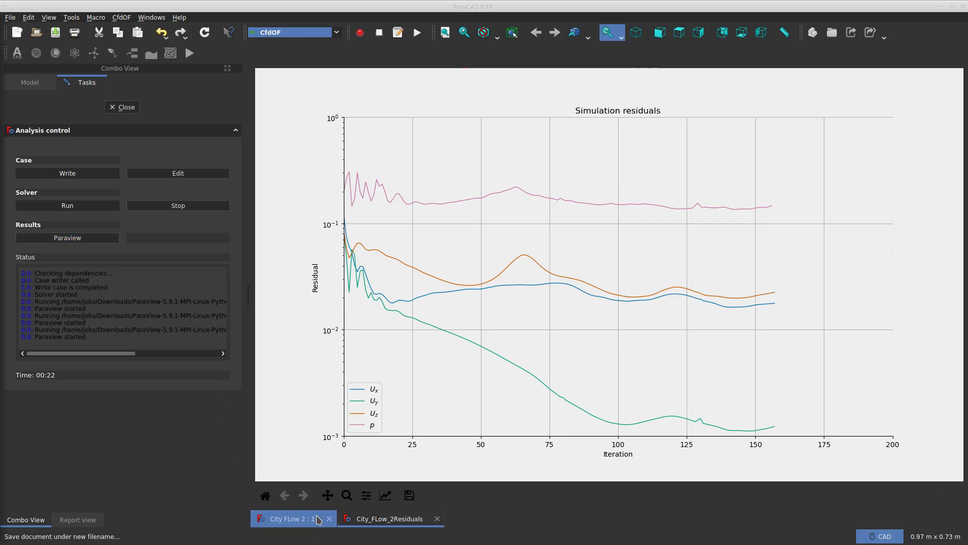
Switch to the model document and orbit around the fluid domain to inspect the city cut-out from below
{"action": "left_click", "coordinate": [279, 518]}
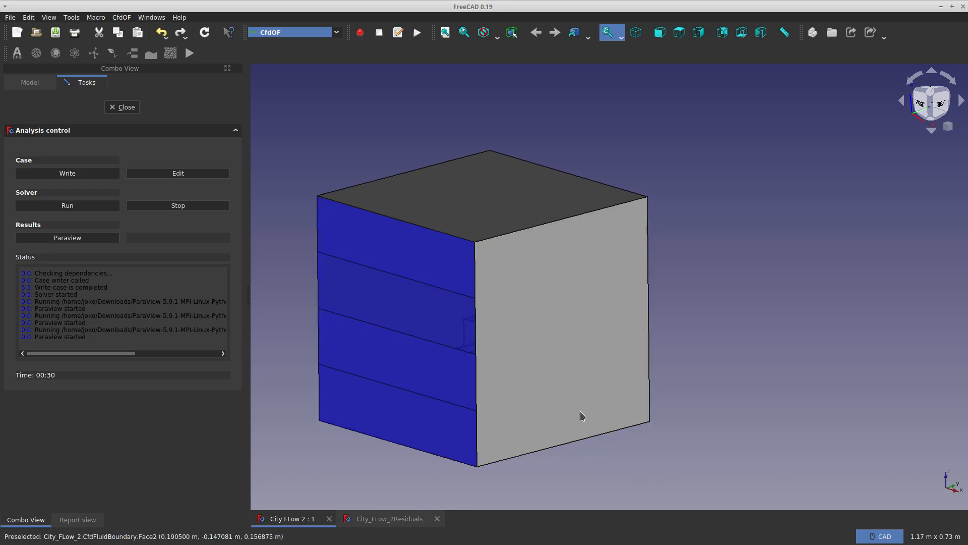
{"action": "right_click", "coordinate": [761, 366]}
{"action": "left_click", "coordinate": [705, 410]}
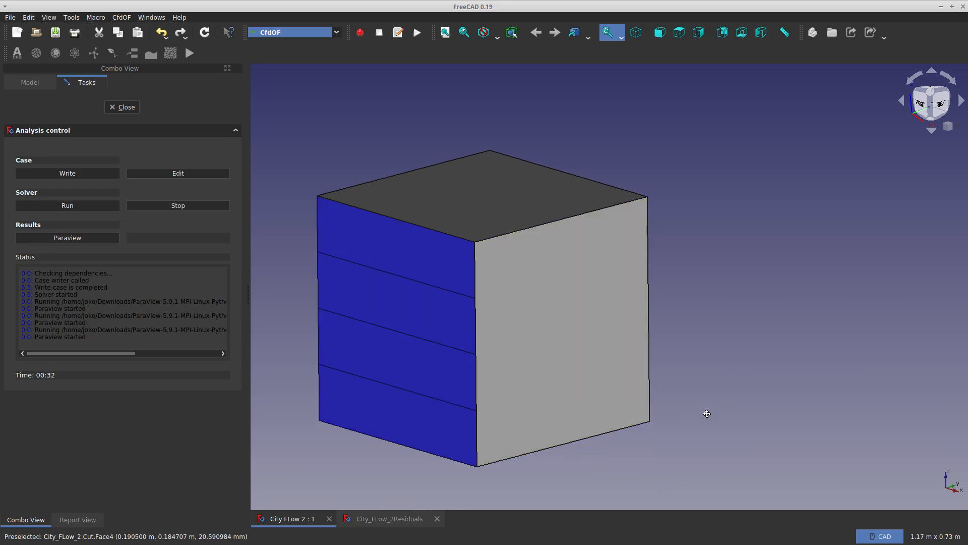
{"action": "middle_click_drag", "start_coordinate": [705, 410], "coordinate": [636, 350]}
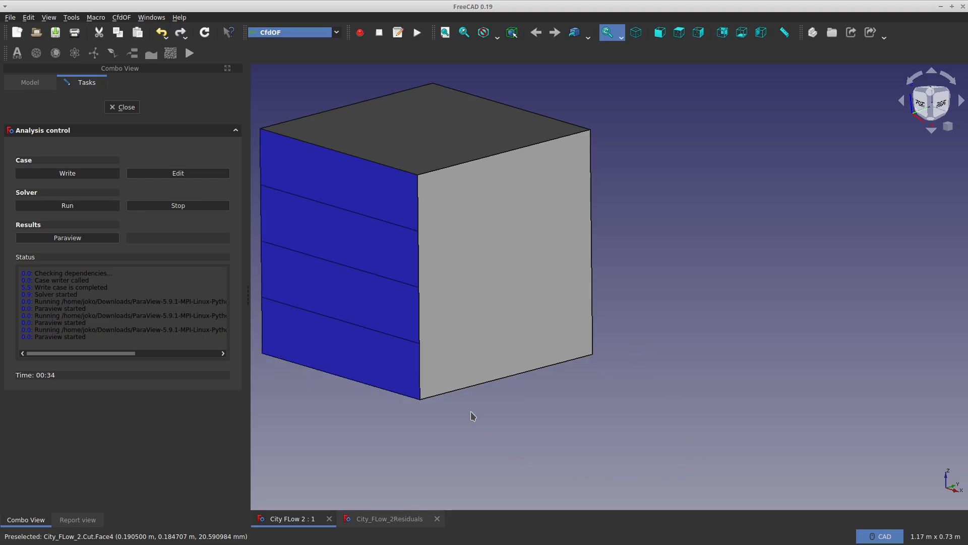
{"action": "middle_click_drag", "start_coordinate": [467, 417], "coordinate": [495, 370]}
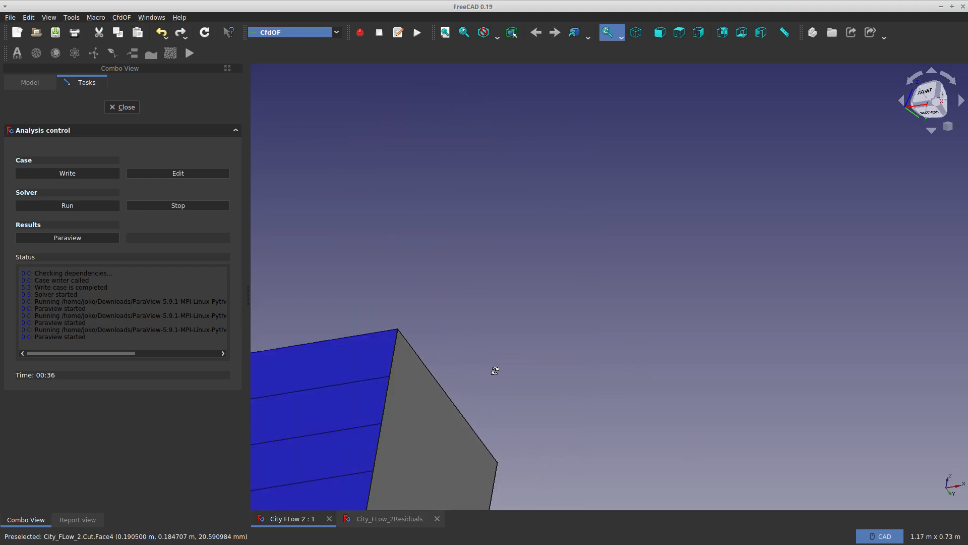
{"action": "scroll", "coordinate": [509, 326], "scroll_direction": "down", "scroll_amount": 4}
{"action": "scroll", "coordinate": [384, 493], "scroll_direction": "up", "scroll_amount": 6}
{"action": "scroll", "coordinate": [516, 418], "scroll_direction": "down", "scroll_amount": 5}
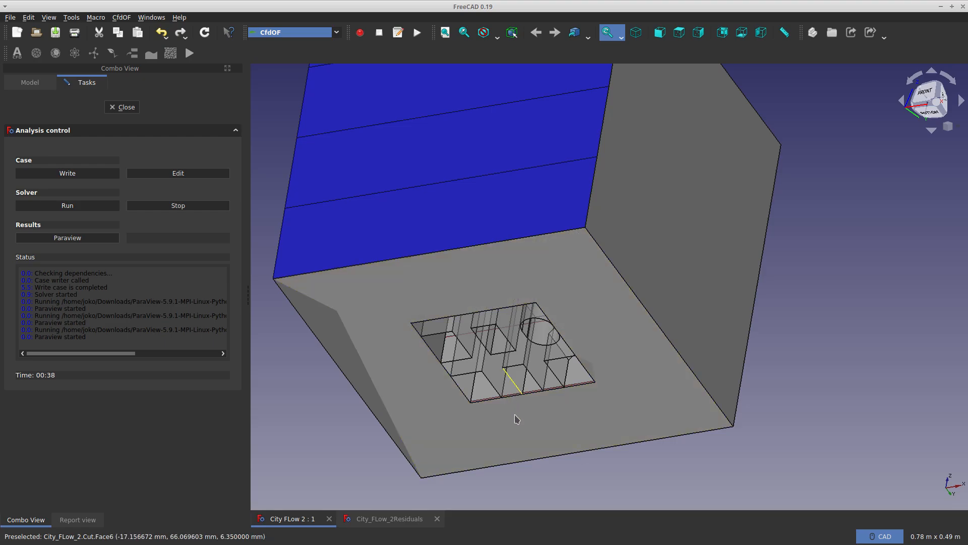
Close the task panel, reopen the solver's analysis control and launch ParaView from it
{"action": "left_click", "coordinate": [112, 112]}
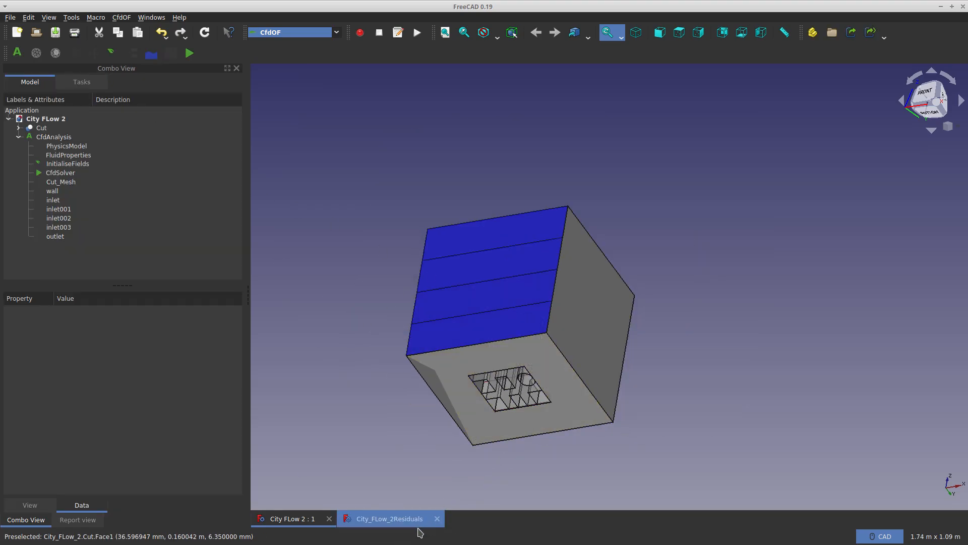
{"action": "left_click", "coordinate": [394, 519]}
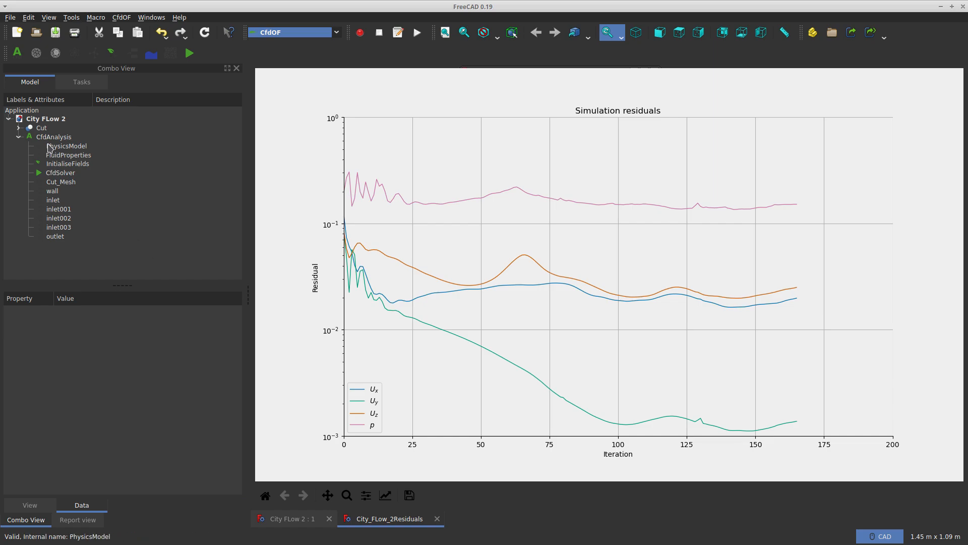
{"action": "left_click", "coordinate": [88, 84]}
{"action": "left_click", "coordinate": [48, 84]}
{"action": "left_click", "coordinate": [80, 86]}
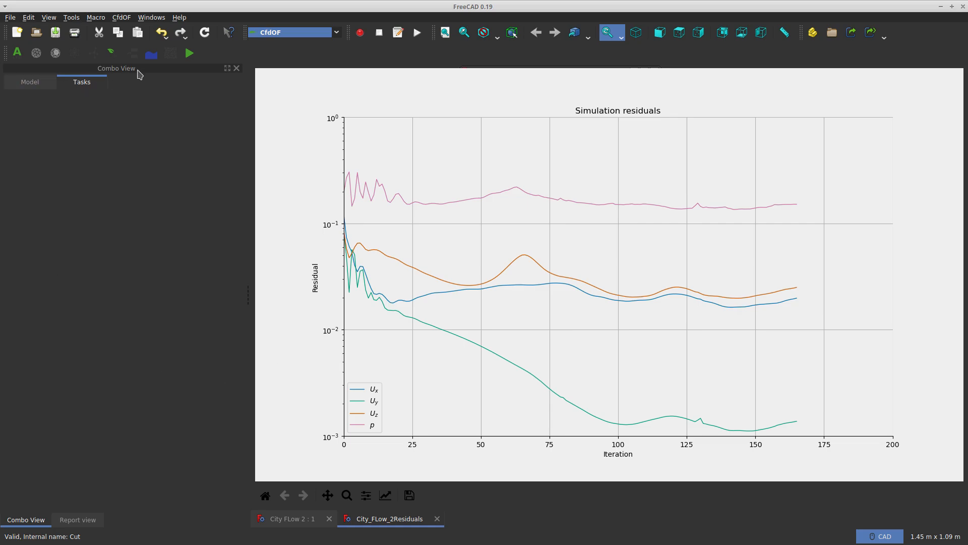
{"action": "left_click", "coordinate": [189, 53]}
{"action": "left_click", "coordinate": [68, 237]}
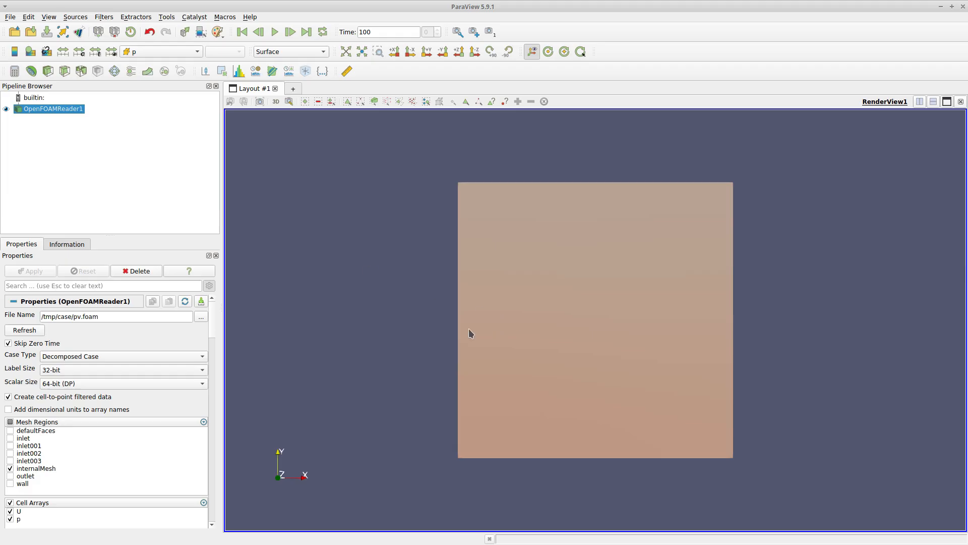
Add a Stream Tracer filter to the OpenFOAM case, hiding the reader and showing the tracer
{"action": "left_click_drag", "start_coordinate": [469, 334], "coordinate": [225, 228]}
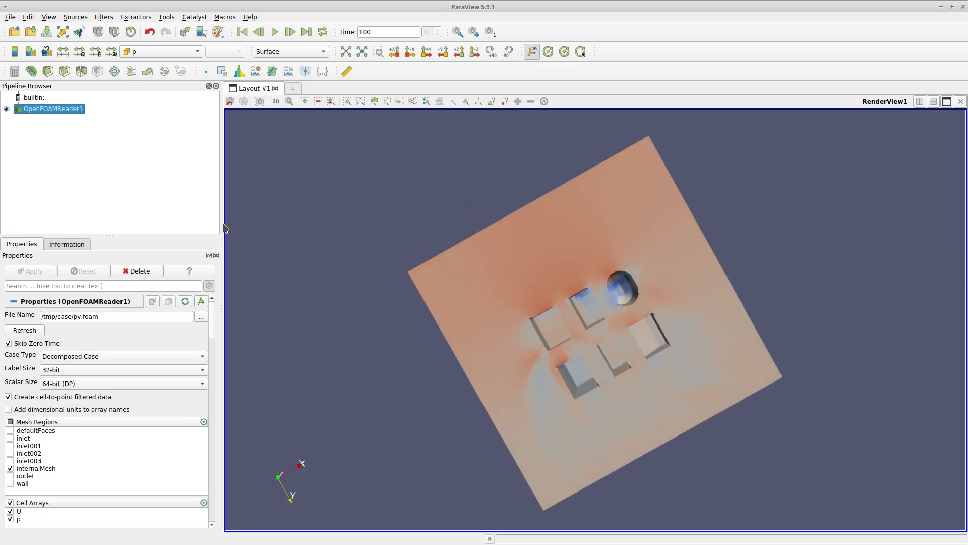
{"action": "scroll", "coordinate": [658, 346], "scroll_direction": "up", "scroll_amount": 3}
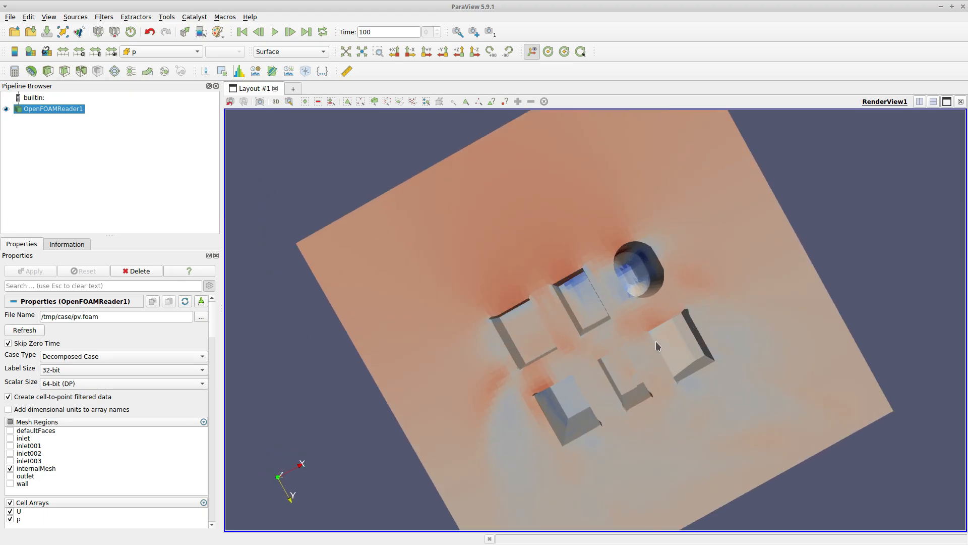
{"action": "left_click_drag", "start_coordinate": [658, 346], "coordinate": [377, 433]}
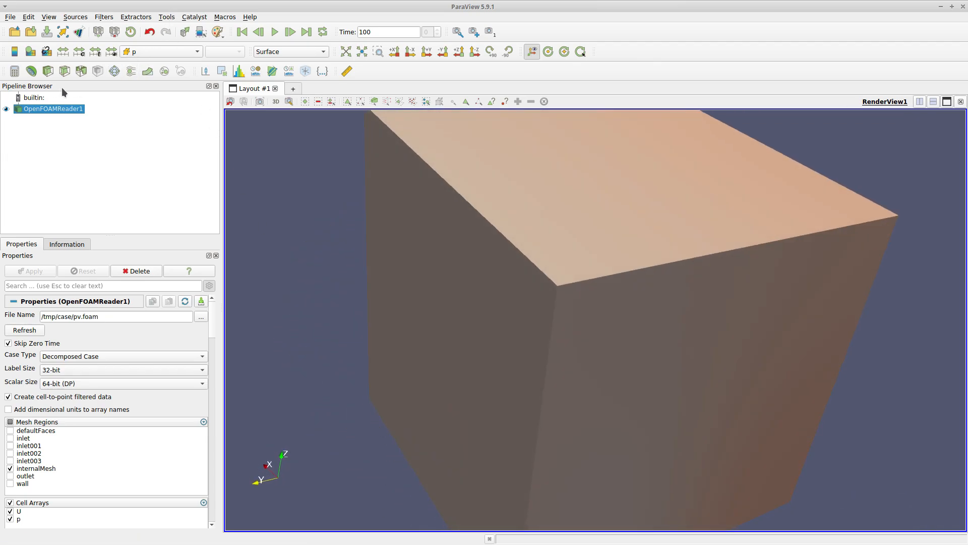
{"action": "left_click", "coordinate": [131, 71]}
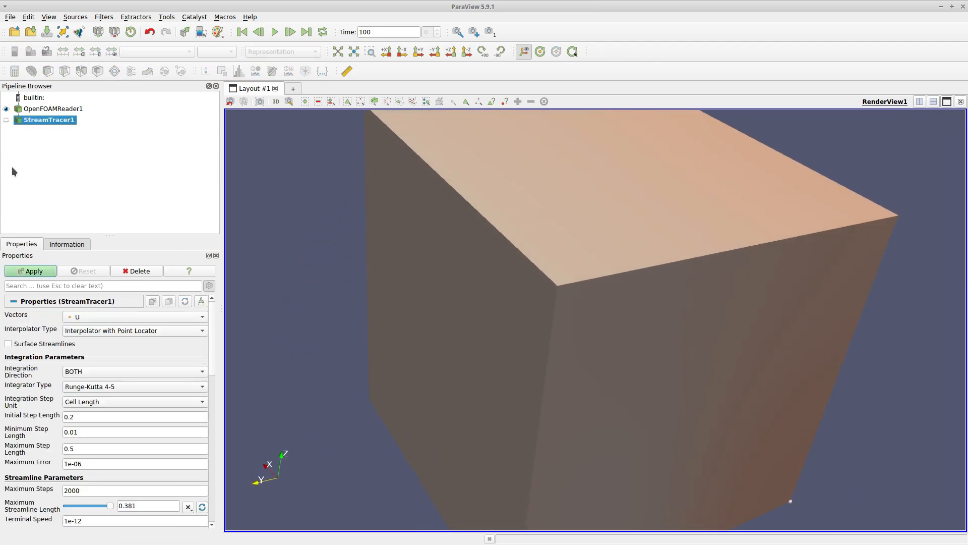
{"action": "left_click", "coordinate": [6, 109]}
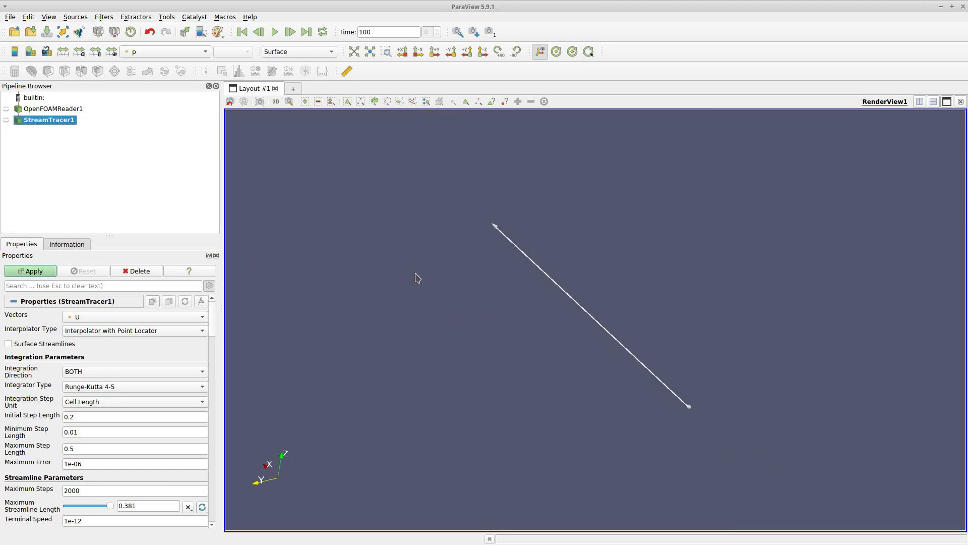
{"action": "left_click", "coordinate": [6, 120]}
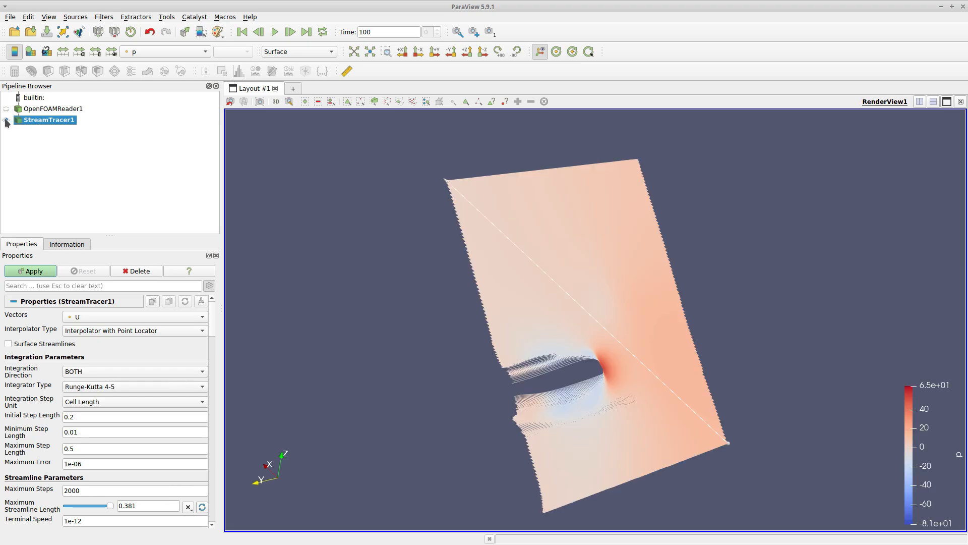
Set the stream tracer's seed type to Point Cloud
{"action": "left_click_drag", "start_coordinate": [525, 363], "coordinate": [414, 366]}
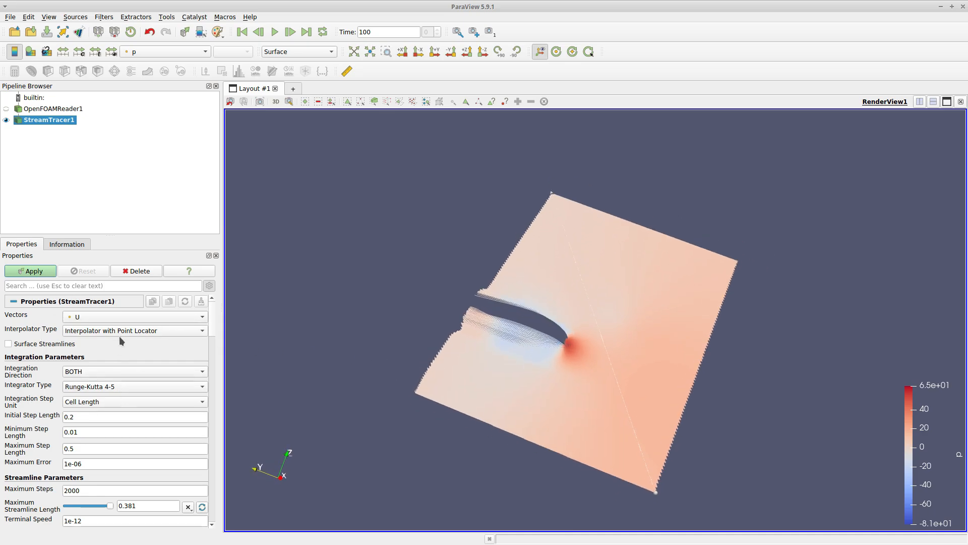
{"action": "scroll", "coordinate": [119, 335], "scroll_direction": "down", "scroll_amount": 3}
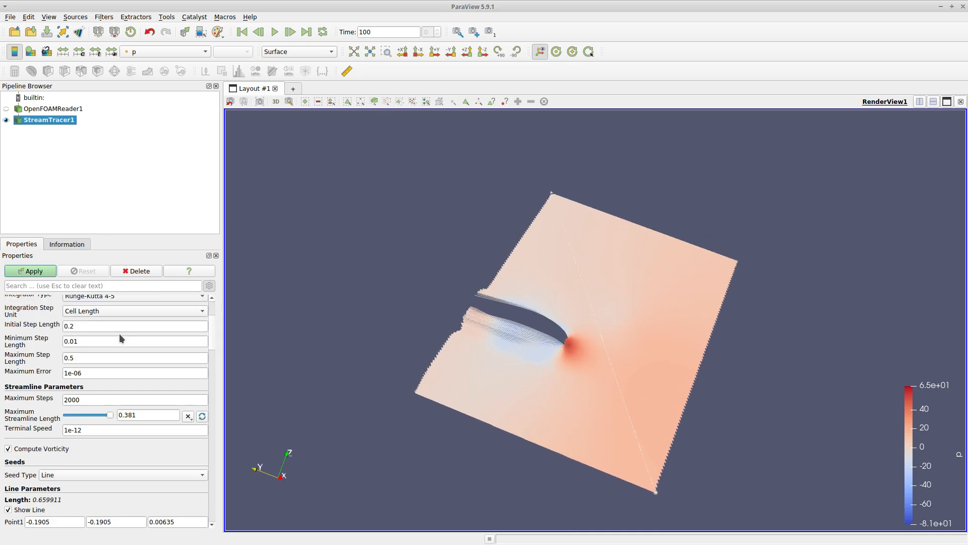
{"action": "left_click", "coordinate": [73, 476]}
{"action": "left_click", "coordinate": [73, 487]}
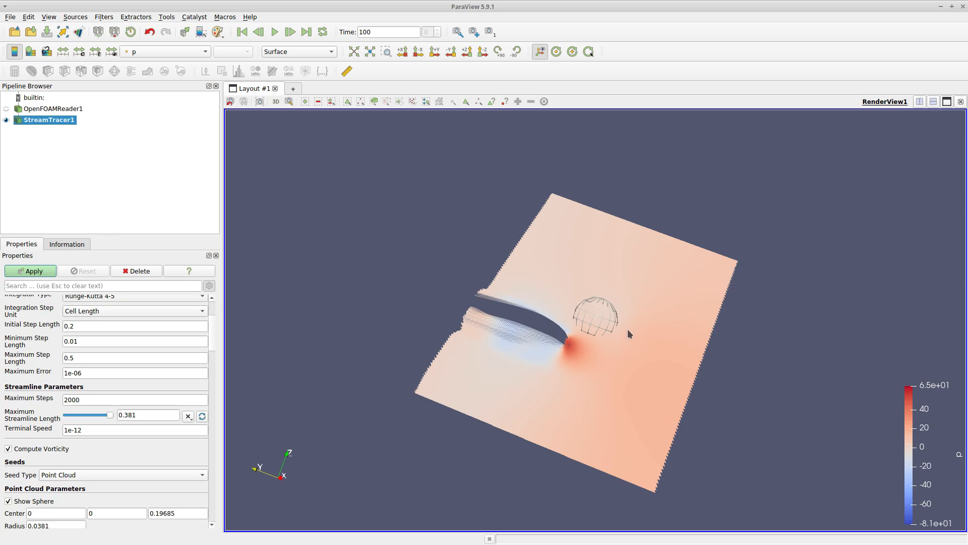
Enlarge the seed sphere to a radius of about 0.44, set Number Of Points to 5000, and apply
{"action": "left_click_drag", "start_coordinate": [629, 333], "coordinate": [700, 345]}
{"action": "left_click_drag", "start_coordinate": [613, 322], "coordinate": [726, 335]}
{"action": "left_click_drag", "start_coordinate": [587, 323], "coordinate": [240, 249]}
{"action": "scroll", "coordinate": [91, 457], "scroll_direction": "down", "scroll_amount": 3}
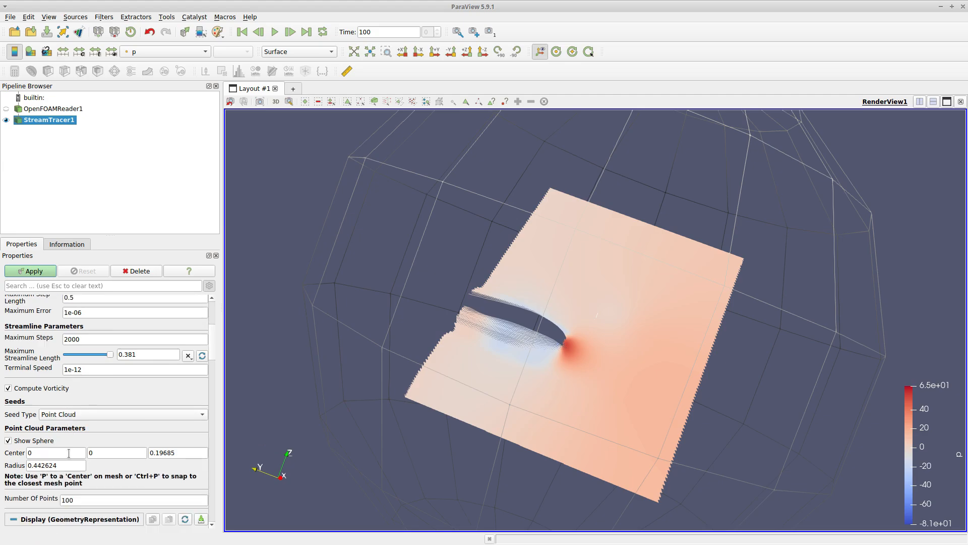
{"action": "double_click", "coordinate": [98, 469]}
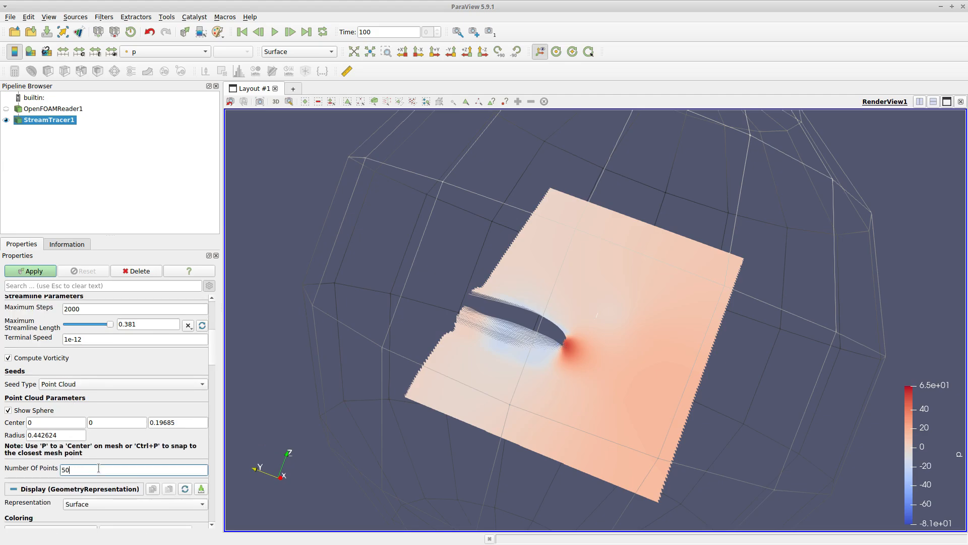
{"action": "left_click", "coordinate": [42, 275]}
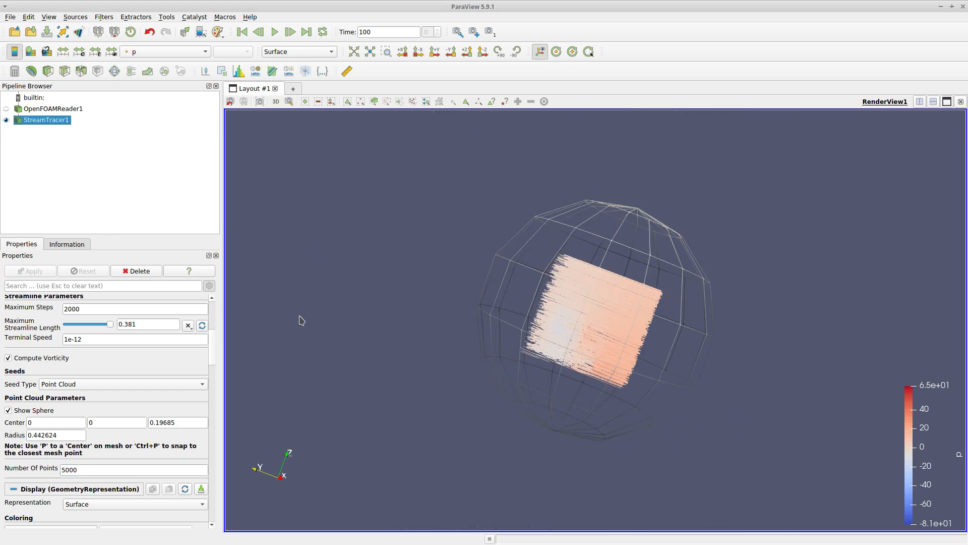
Drag the seed sphere to shift its center slightly within the domain
{"action": "scroll", "coordinate": [521, 351], "scroll_direction": "up", "scroll_amount": 5}
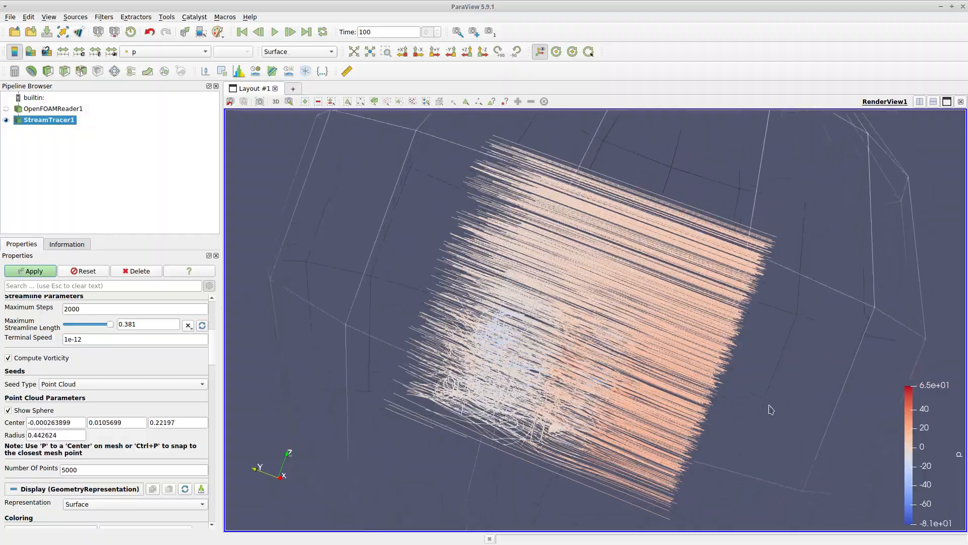
{"action": "left_click_drag", "start_coordinate": [908, 343], "coordinate": [652, 386]}
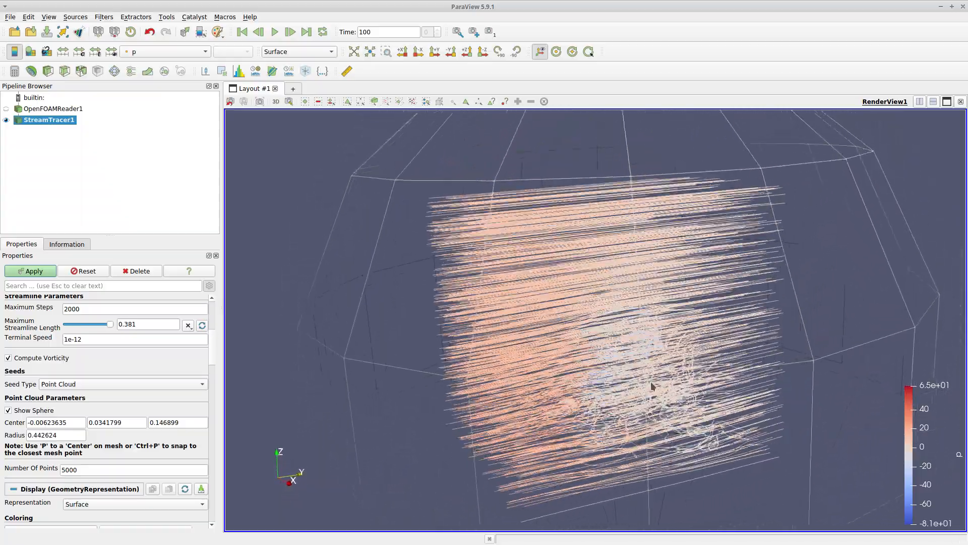
{"action": "mouse_move", "coordinate": [328, 207]}
{"action": "left_mouse_down"}
{"action": "mouse_move", "coordinate": [279, 426]}
{"action": "mouse_move", "coordinate": [336, 266]}
{"action": "mouse_move", "coordinate": [318, 207]}
{"action": "mouse_move", "coordinate": [348, 210]}
{"action": "mouse_move", "coordinate": [333, 212]}
{"action": "left_mouse_up"}
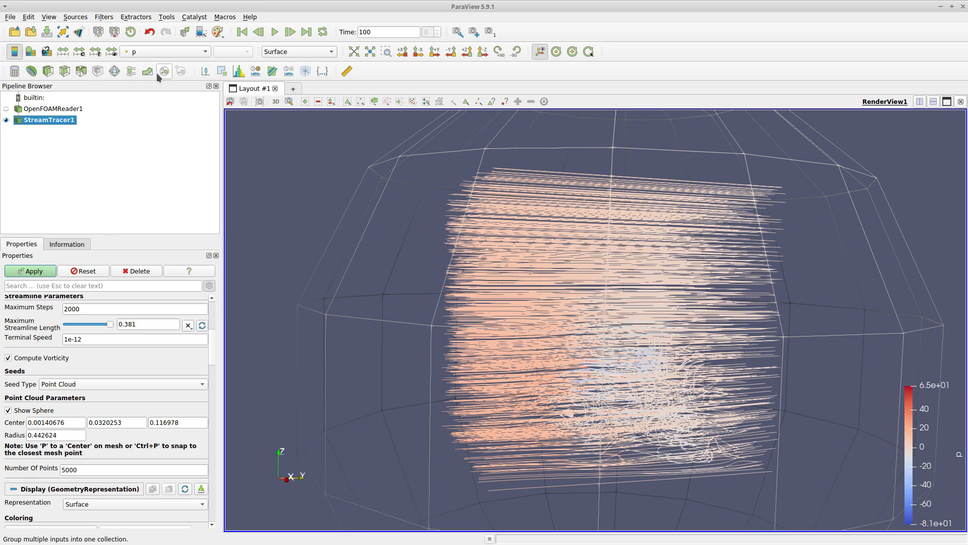
Color the streamlines by U
{"action": "left_click", "coordinate": [162, 50]}
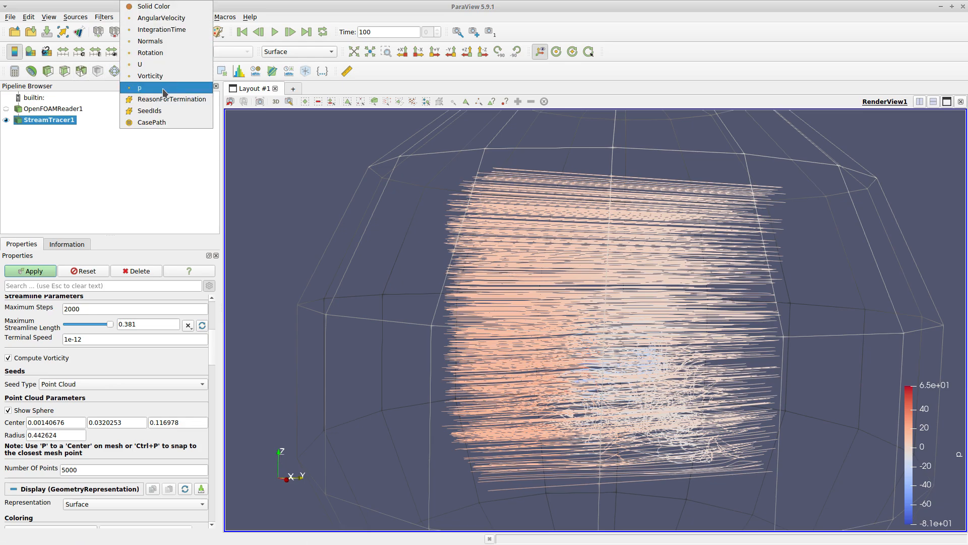
{"action": "left_click", "coordinate": [162, 64]}
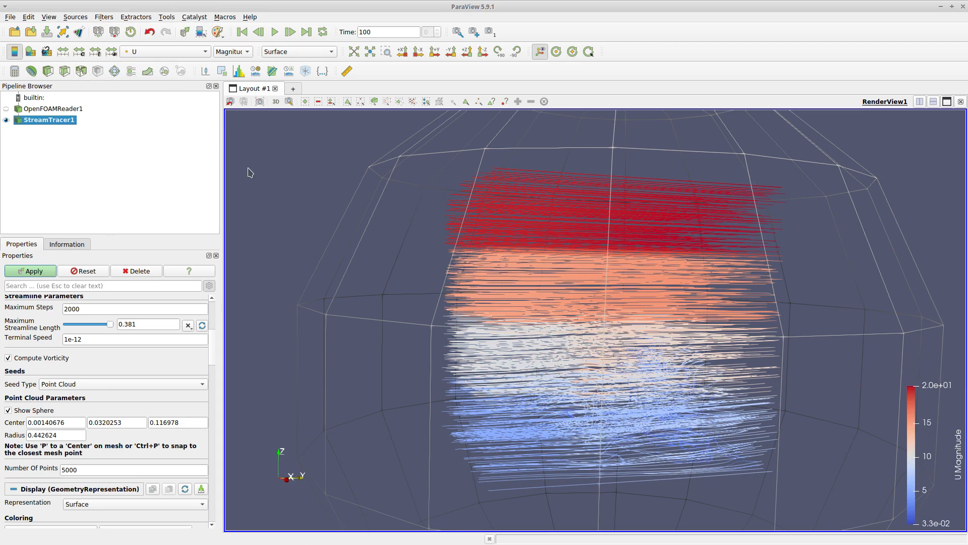
Color the streamlines by Vorticity
{"action": "left_click_drag", "start_coordinate": [250, 172], "coordinate": [285, 174]}
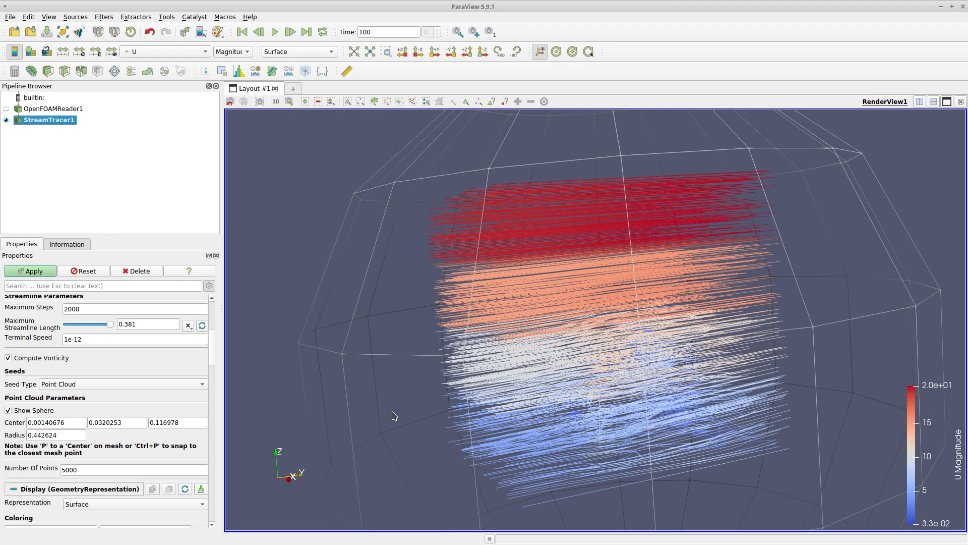
{"action": "left_click_drag", "start_coordinate": [328, 304], "coordinate": [287, 301]}
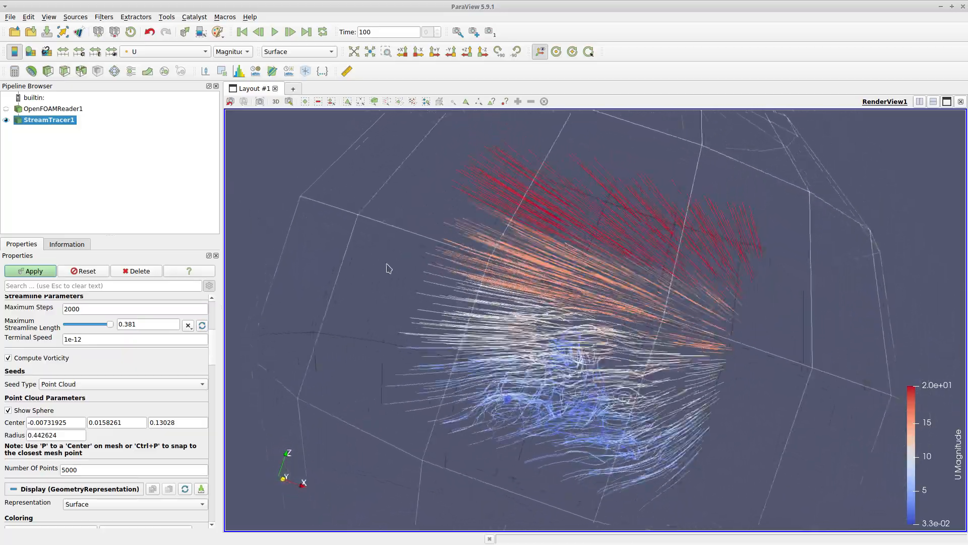
{"action": "left_click_drag", "start_coordinate": [294, 271], "coordinate": [190, 160]}
{"action": "left_click", "coordinate": [165, 52]}
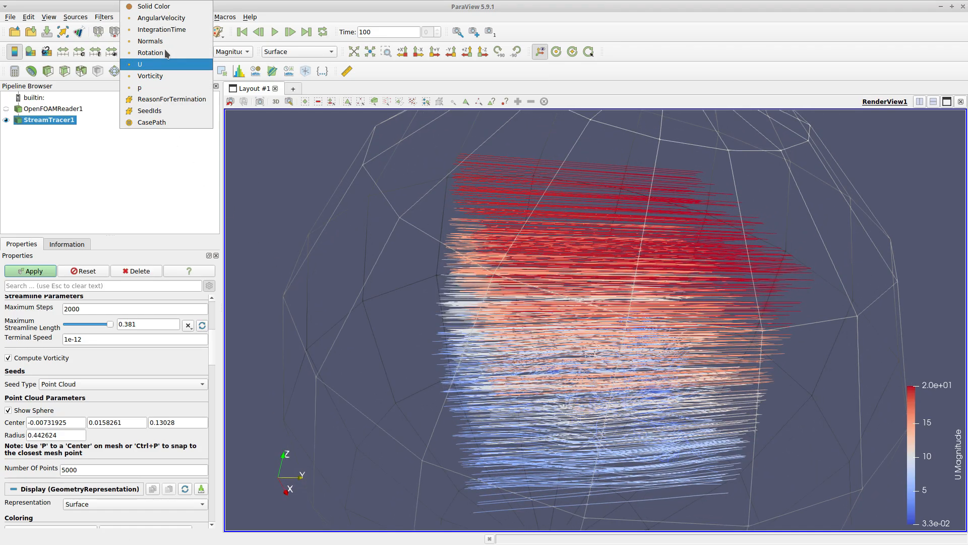
{"action": "left_click", "coordinate": [169, 76]}
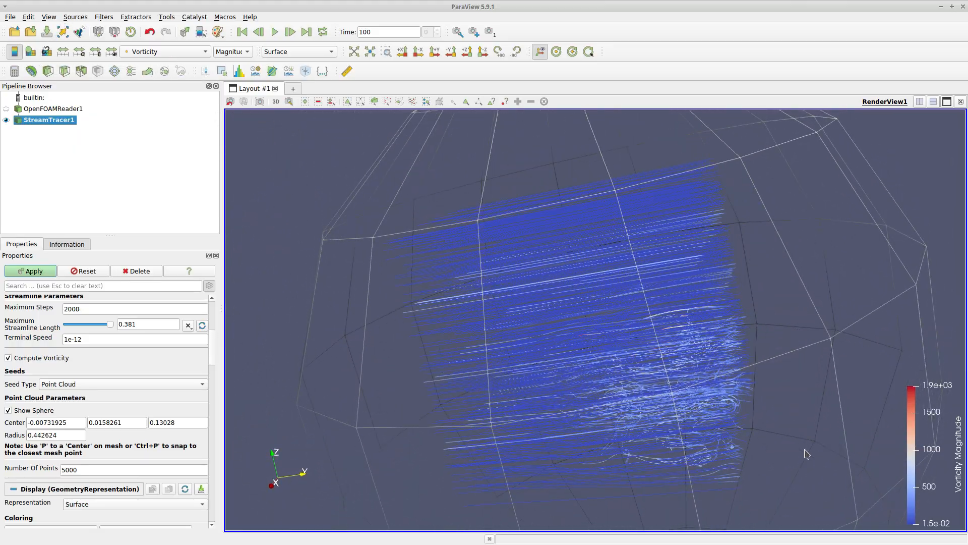
Orbit around the vorticity-colored streamlines to examine the flow through the city
{"action": "left_click_drag", "start_coordinate": [841, 227], "coordinate": [858, 162]}
{"action": "left_click_drag", "start_coordinate": [422, 245], "coordinate": [475, 255]}
{"action": "left_click_drag", "start_coordinate": [286, 183], "coordinate": [350, 197]}
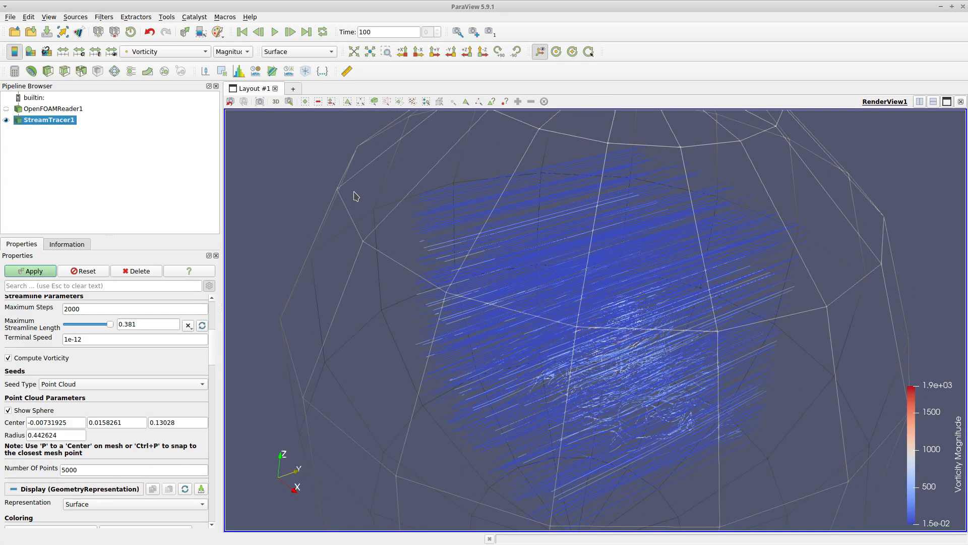
{"action": "left_click_drag", "start_coordinate": [281, 203], "coordinate": [728, 371]}
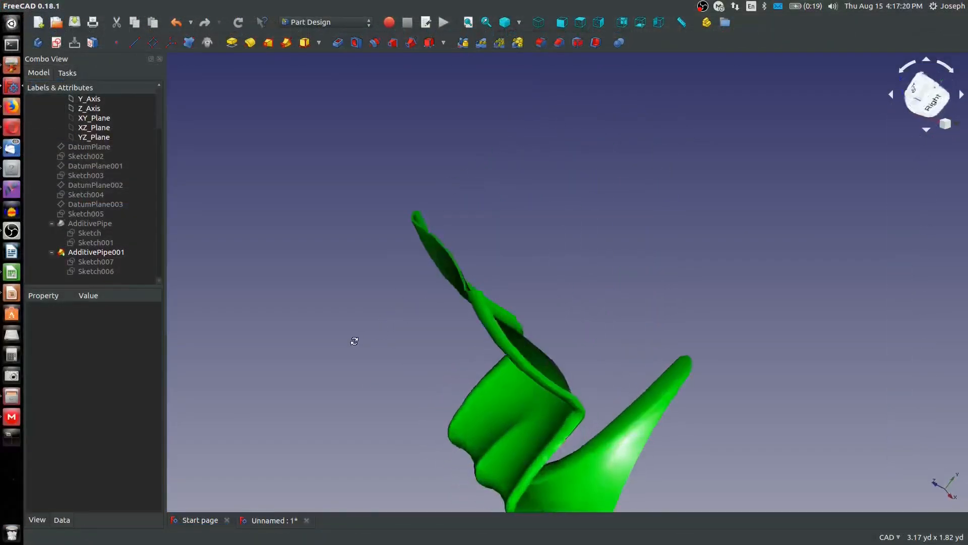
{"action": "middle_click_drag", "start_coordinate": [355, 341], "coordinate": [526, 244]}
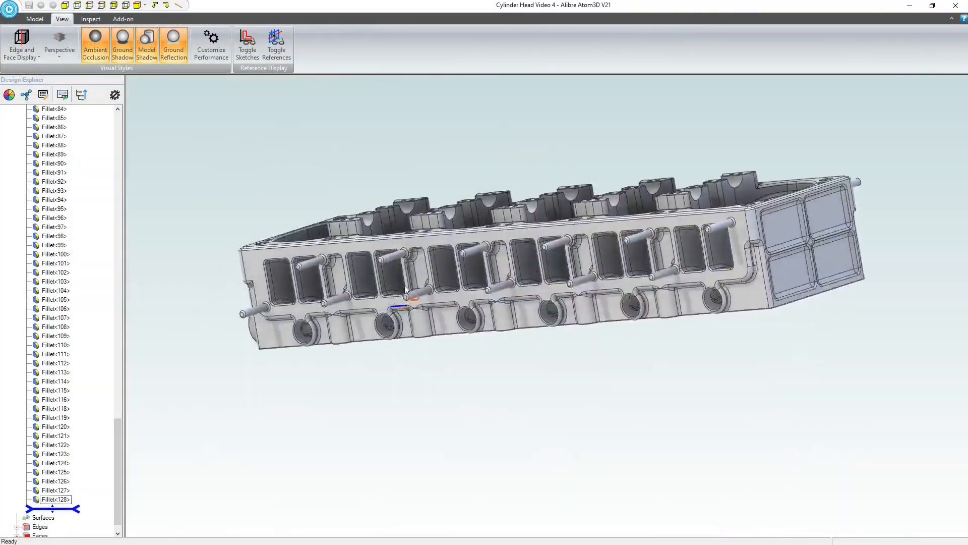